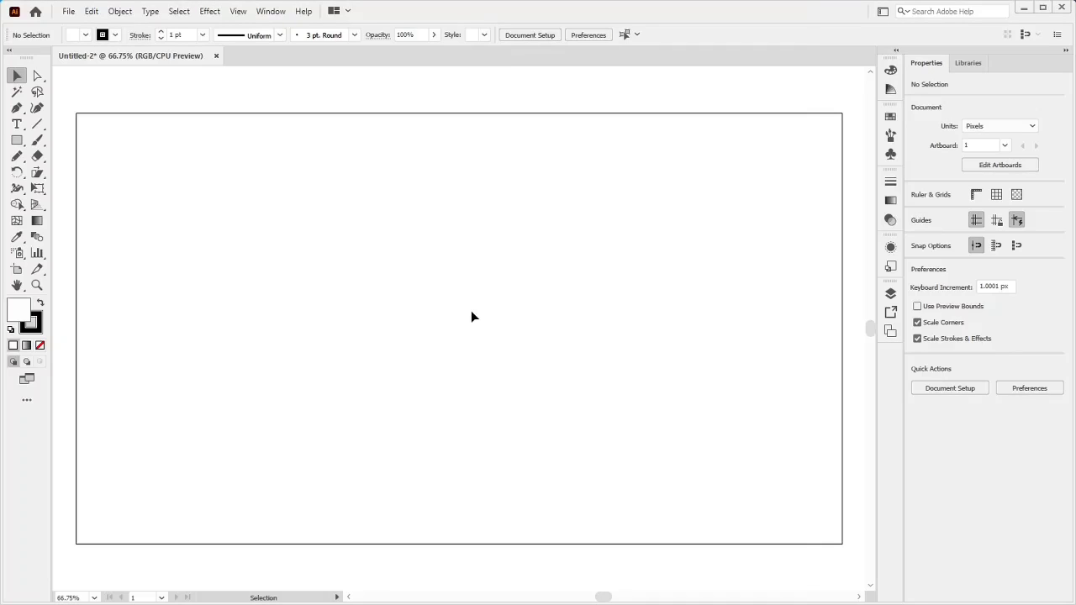
# Step: Draw a square about 209 px wide near the artboard's centre and move it to about X 553 px, Y 310 px
pyautogui.press('m')
pyautogui.moveTo(433, 267); pyautogui.dragTo(559, 391)
pyautogui.press('v')
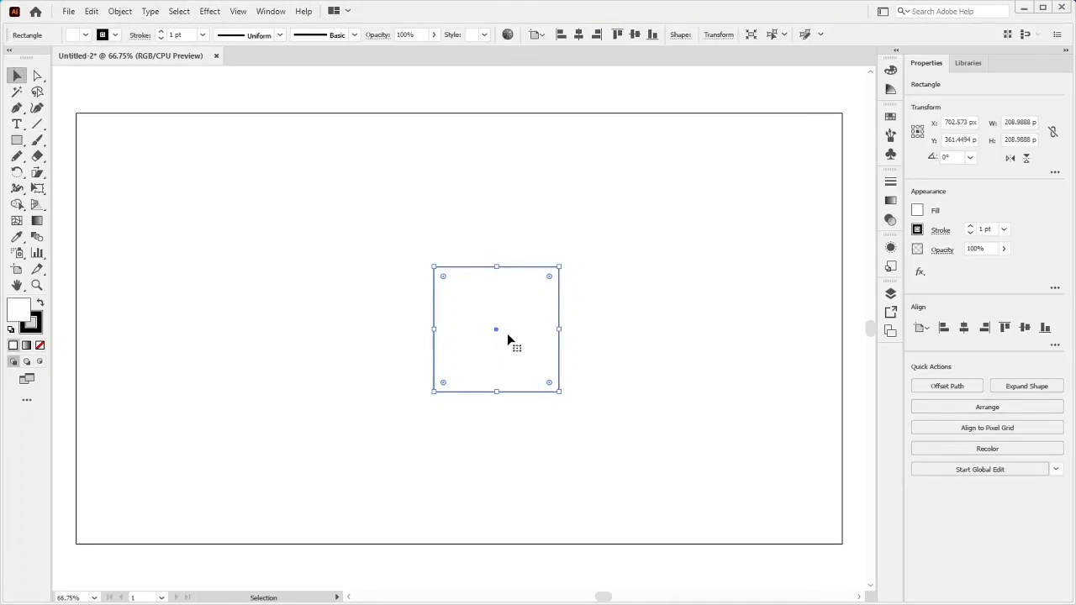
pyautogui.moveTo(497, 325); pyautogui.dragTo(402, 298)
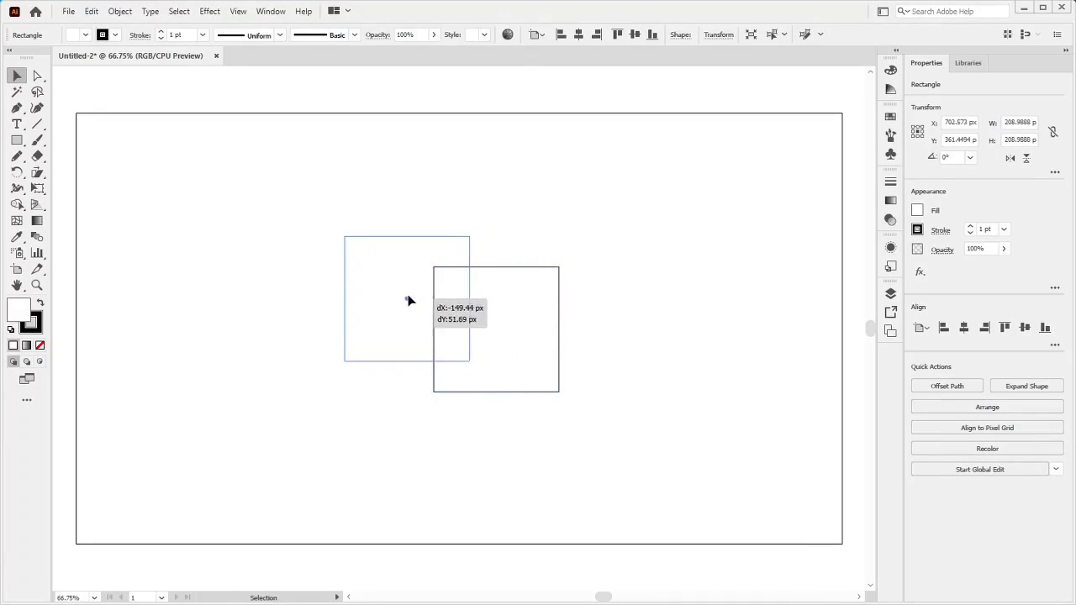
# Step: Fill the square with light blue 29ABE2, remove its stroke, and keep it selected
pyautogui.click(920, 210)
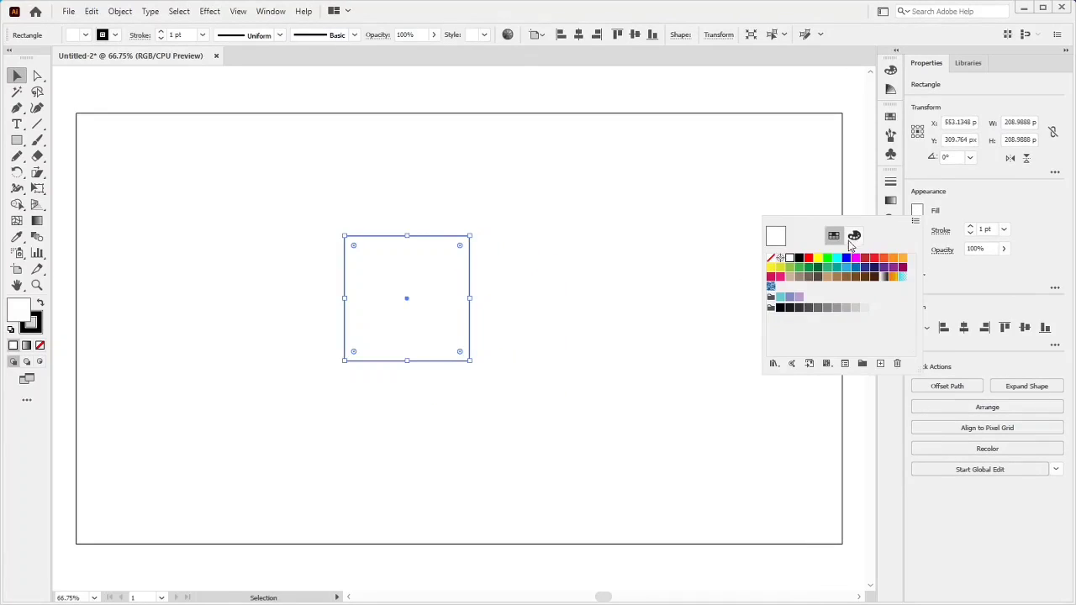
pyautogui.click(845, 266)
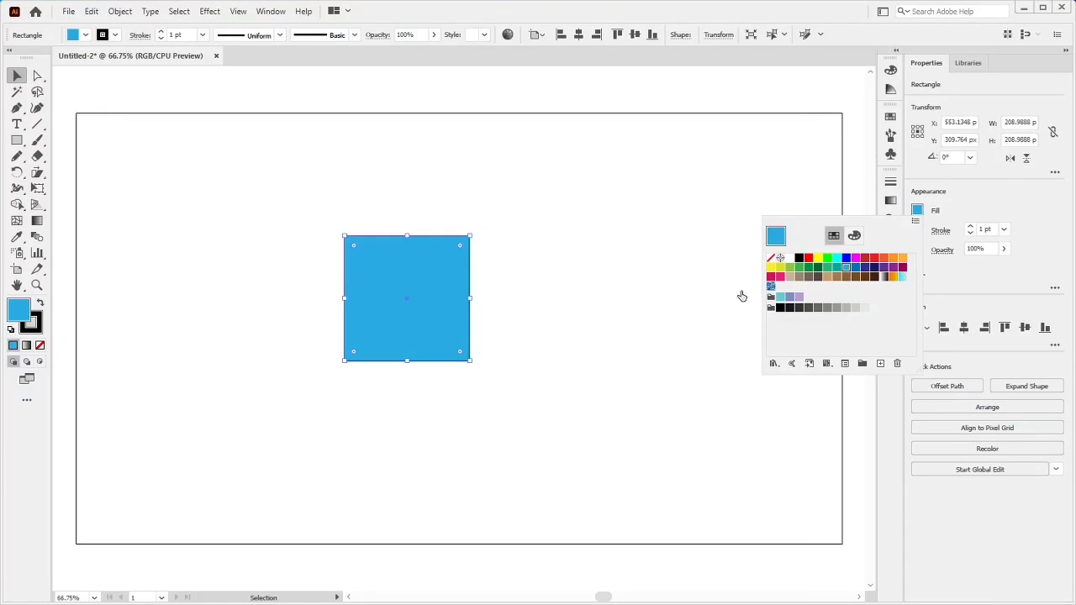
pyautogui.click(33, 327)
pyautogui.click(39, 345)
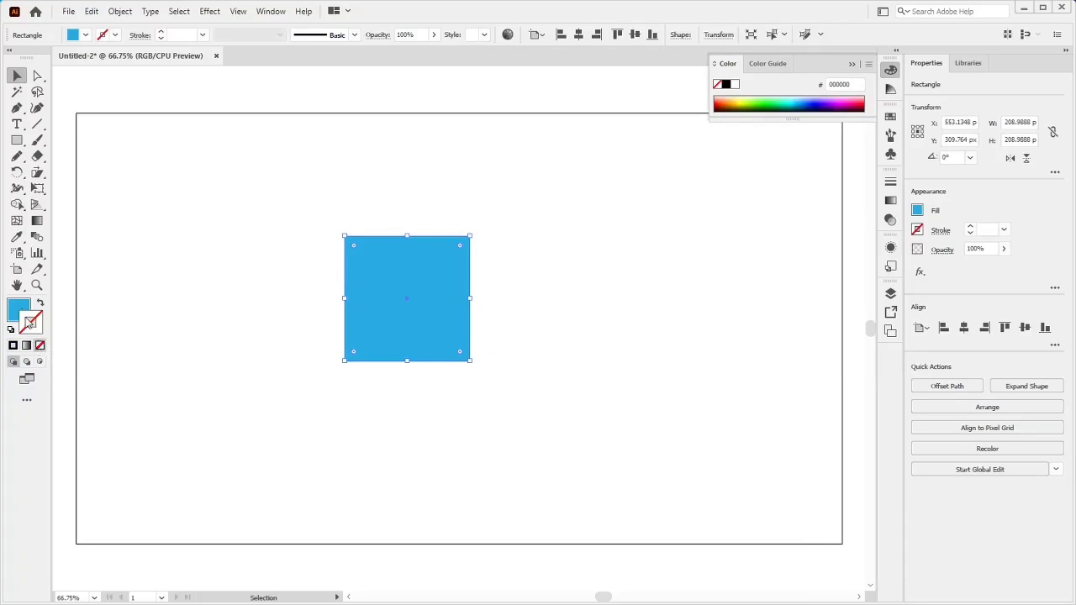
pyautogui.click(311, 396)
pyautogui.click(405, 349)
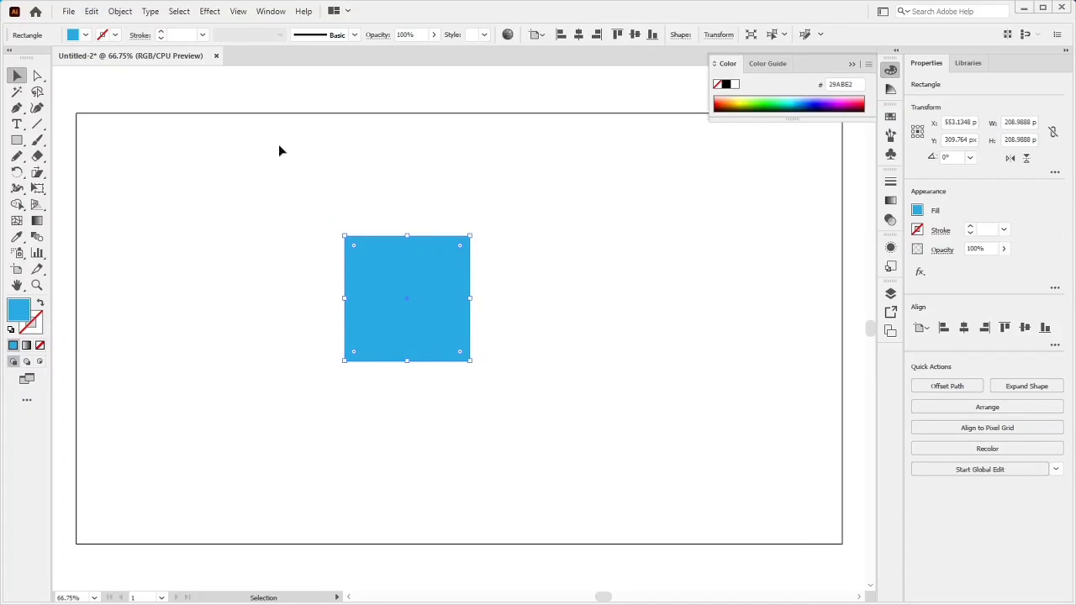
# Step: Start the 3D Extrude & Bevel effect on the blue square and turn on its live preview
pyautogui.click(209, 12)
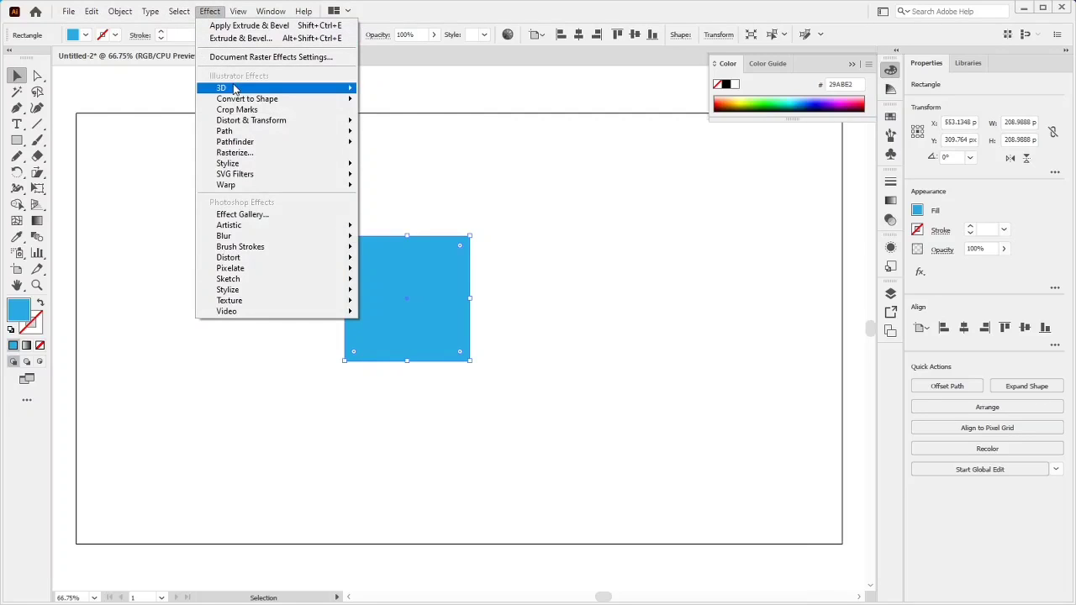
pyautogui.moveTo(224, 89)
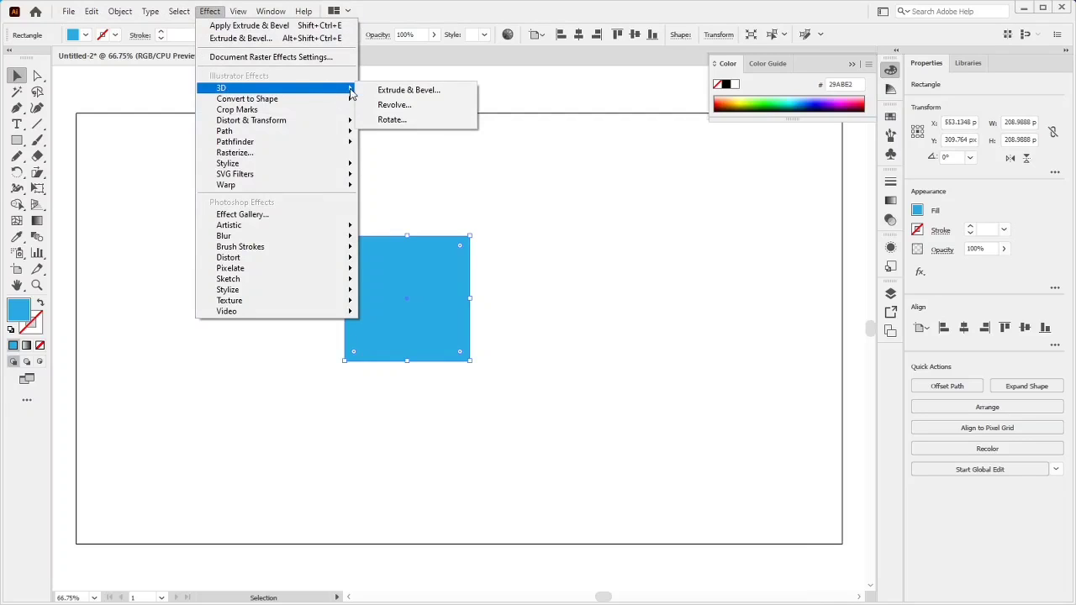
pyautogui.click(426, 98)
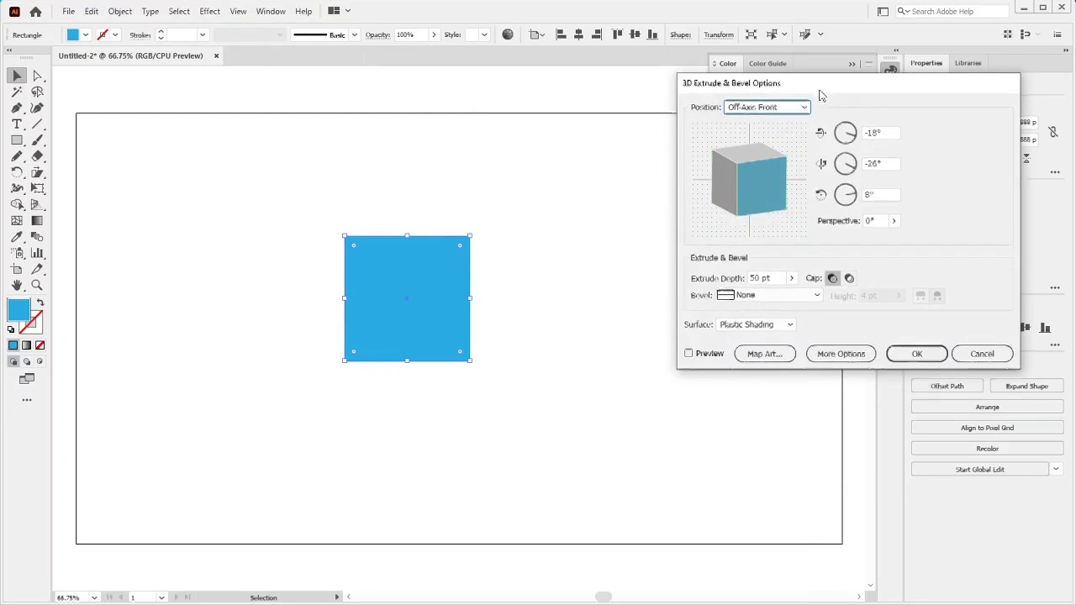
pyautogui.moveTo(822, 89); pyautogui.dragTo(745, 167)
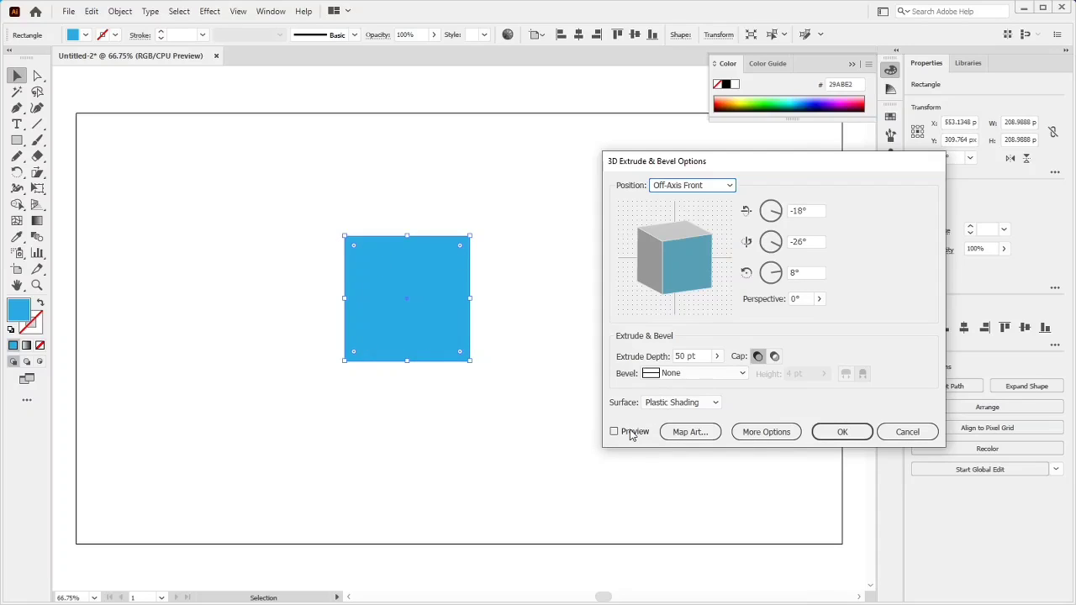
pyautogui.click(636, 432)
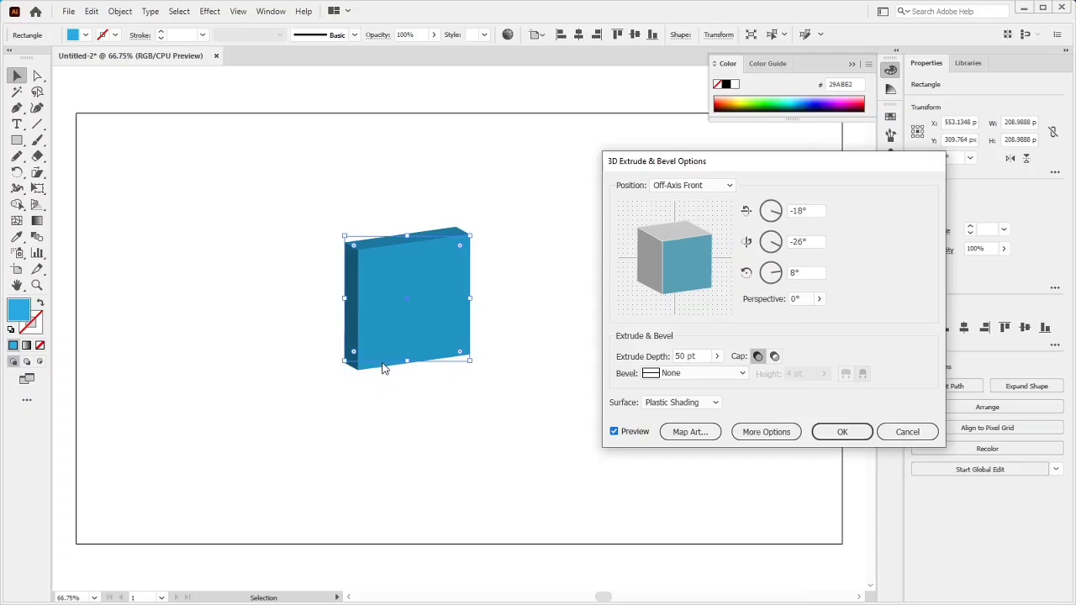
# Step: Rotate the extruded square freely through several custom orientations, ending at about -21°, 6° and 85° on the X, Y and Z axes
pyautogui.click(683, 271)
pyautogui.moveTo(683, 271); pyautogui.dragTo(620, 267)
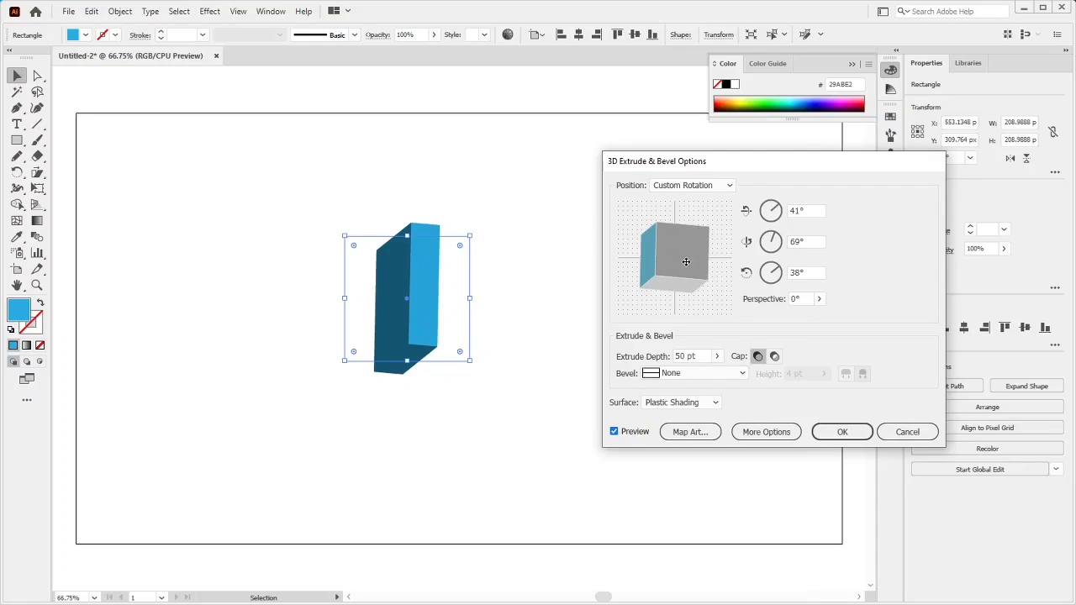
pyautogui.moveTo(686, 262); pyautogui.dragTo(625, 239)
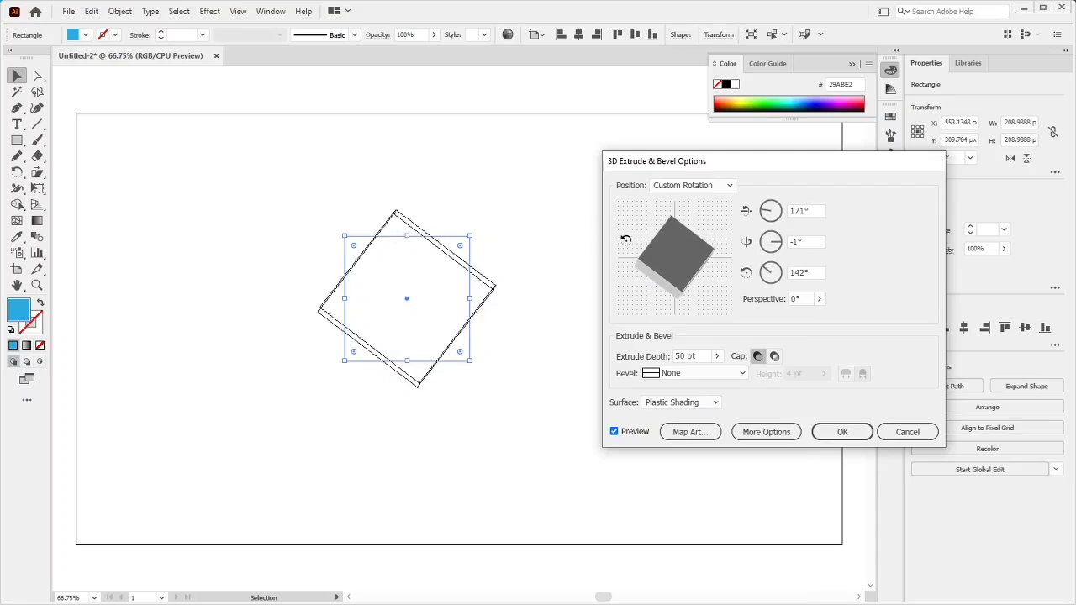
pyautogui.moveTo(688, 258); pyautogui.dragTo(659, 240)
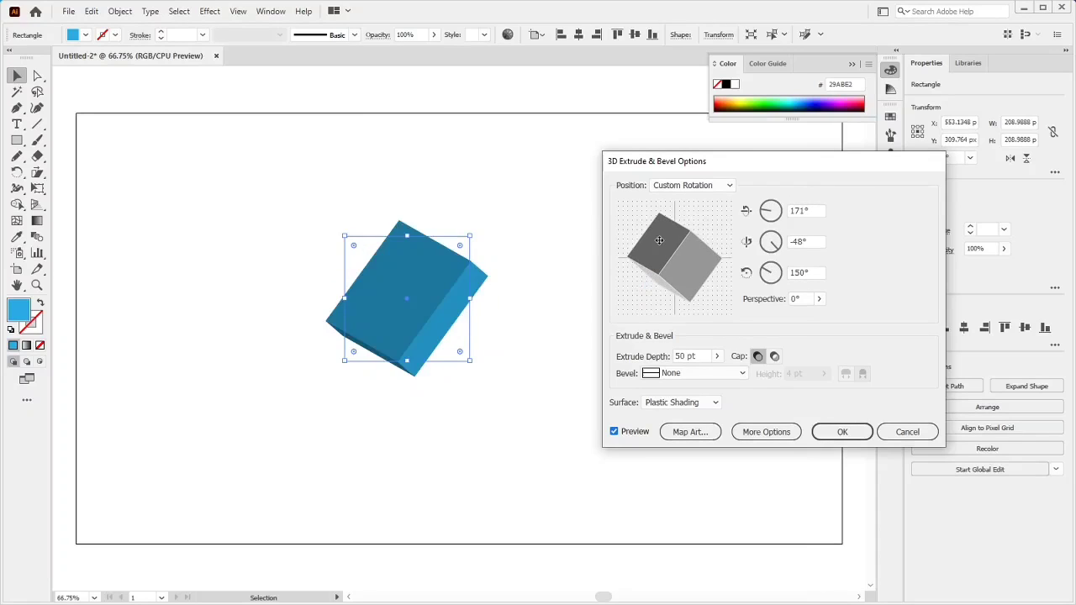
pyautogui.moveTo(687, 280); pyautogui.dragTo(686, 256)
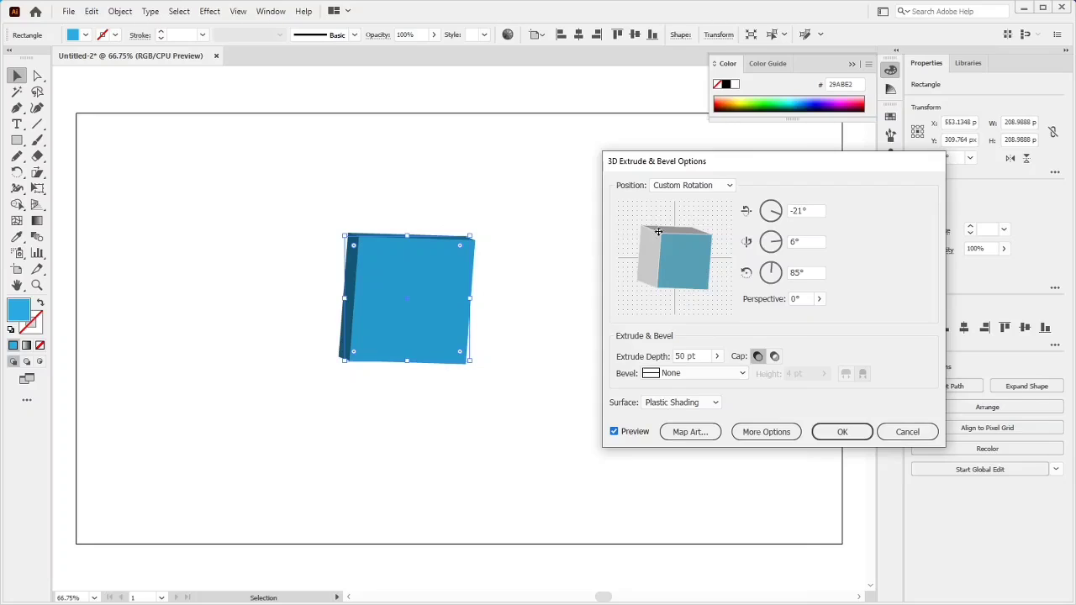
# Step: Set the X, Y and Z rotation angles of the extrusion all to 0°
pyautogui.click(809, 211)
pyautogui.write('0')
pyautogui.press('Tab')
pyautogui.write('0')
pyautogui.press('Tab')
pyautogui.write('0')
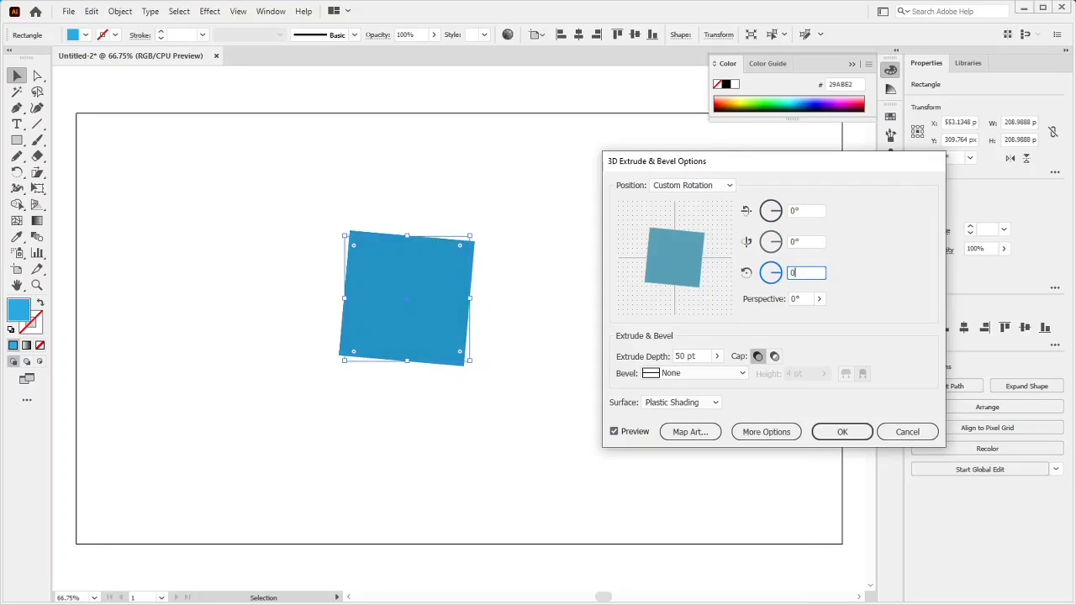
pyautogui.press('Tab')
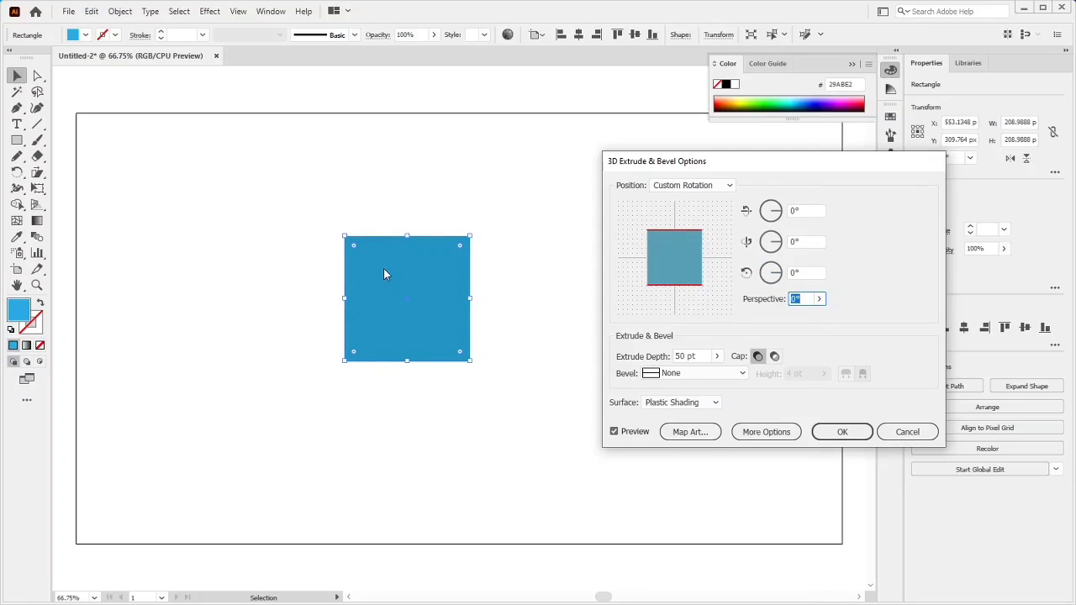
# Step: Set the X-axis rotation to 50° and tilt the extruded square freely to about -9°, 5° and 1°
pyautogui.click(815, 211)
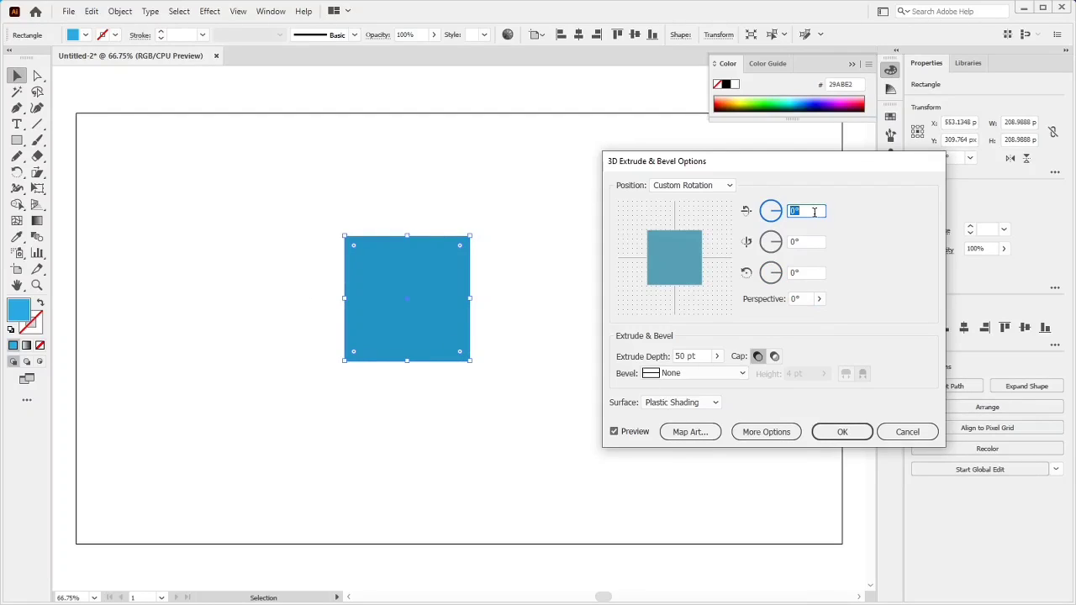
pyautogui.write('50')
pyautogui.press('Tab')
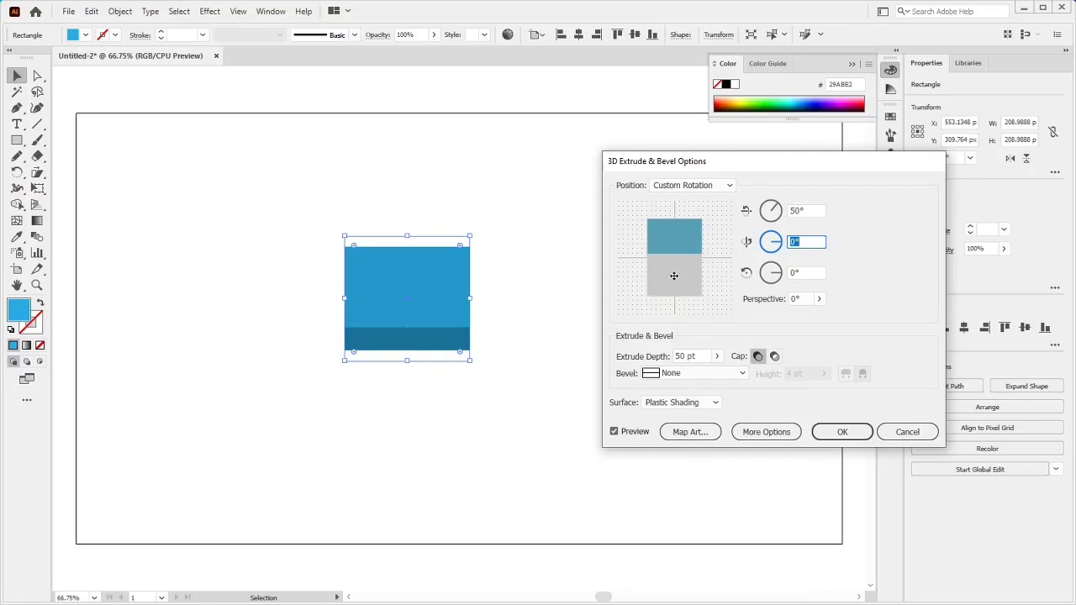
pyautogui.moveTo(673, 262)
pyautogui.mouseDown()
pyautogui.moveTo(675, 236)
pyautogui.moveTo(676, 266)
pyautogui.mouseUp()
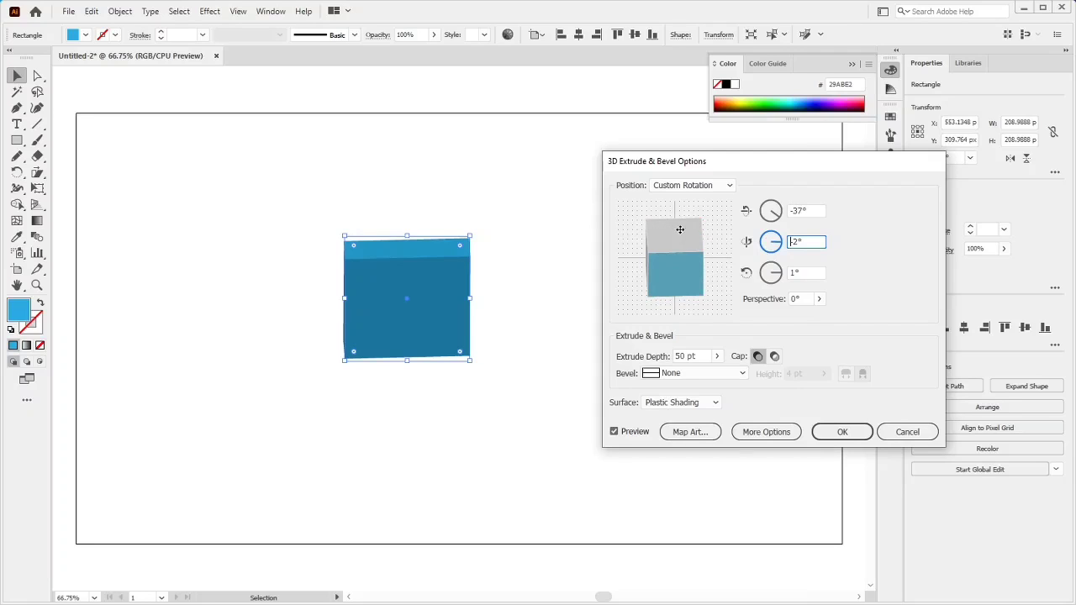
pyautogui.moveTo(672, 228)
pyautogui.mouseDown()
pyautogui.moveTo(676, 261)
pyautogui.moveTo(672, 247)
pyautogui.mouseUp()
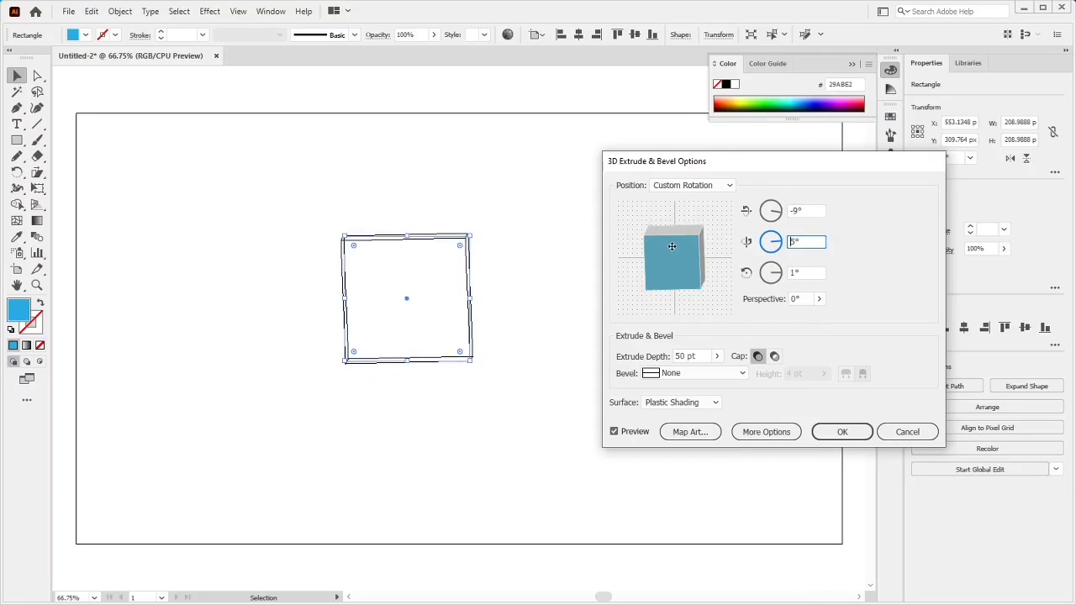
# Step: Set the X-axis rotation to 0° and the Y-axis rotation to 50°
pyautogui.doubleClick(807, 210)
pyautogui.write('-0')
pyautogui.press('Tab')
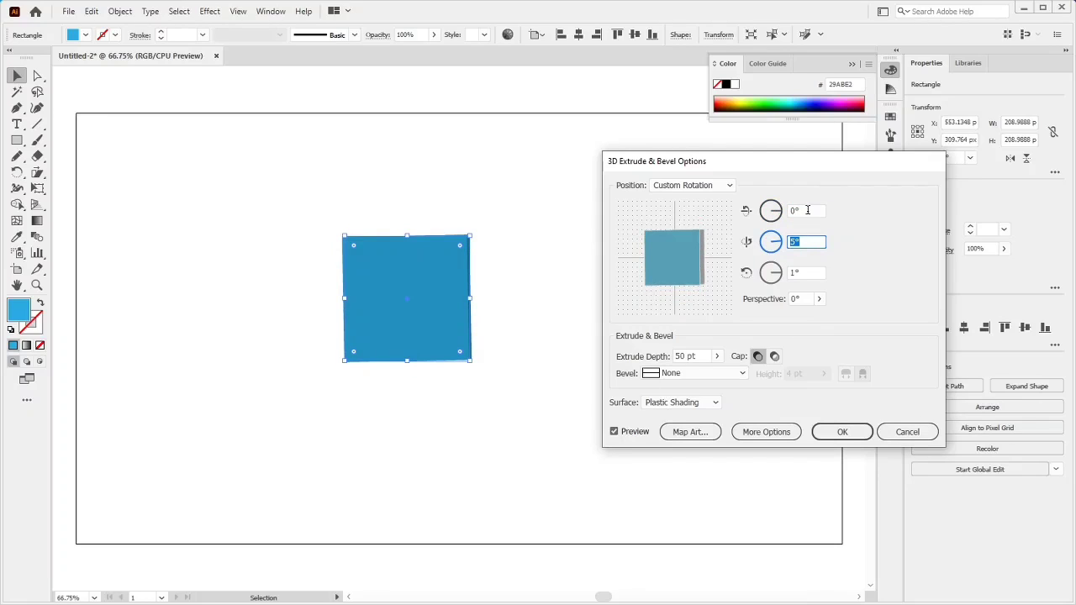
pyautogui.write('50')
pyautogui.press('Tab')
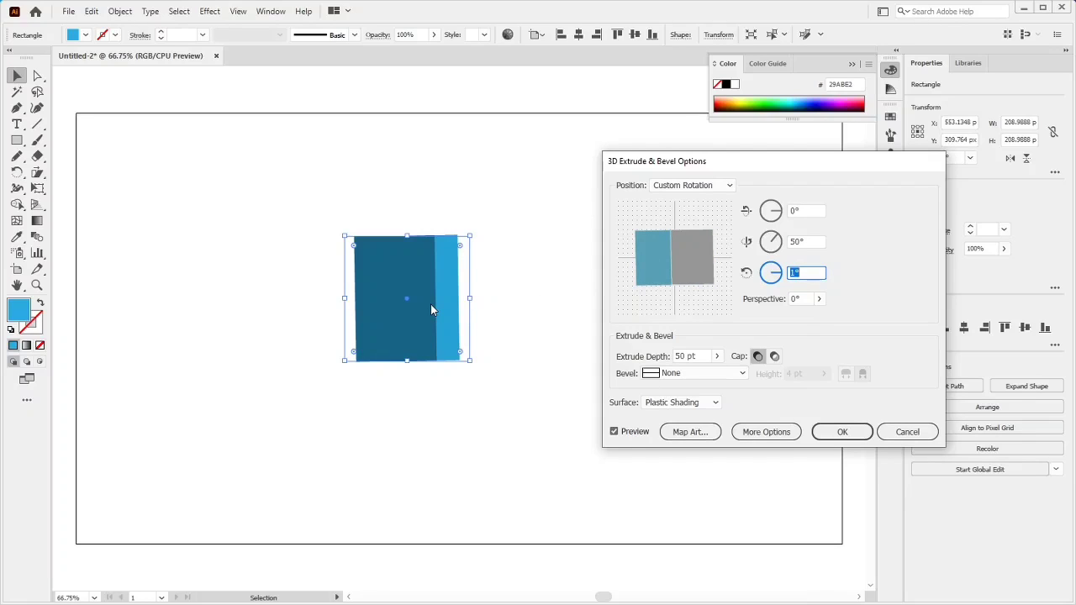
# Step: Set the Y-axis rotation to 0° and the Z-axis rotation to 50°
pyautogui.click(803, 241)
pyautogui.write('0')
pyautogui.press('Tab')
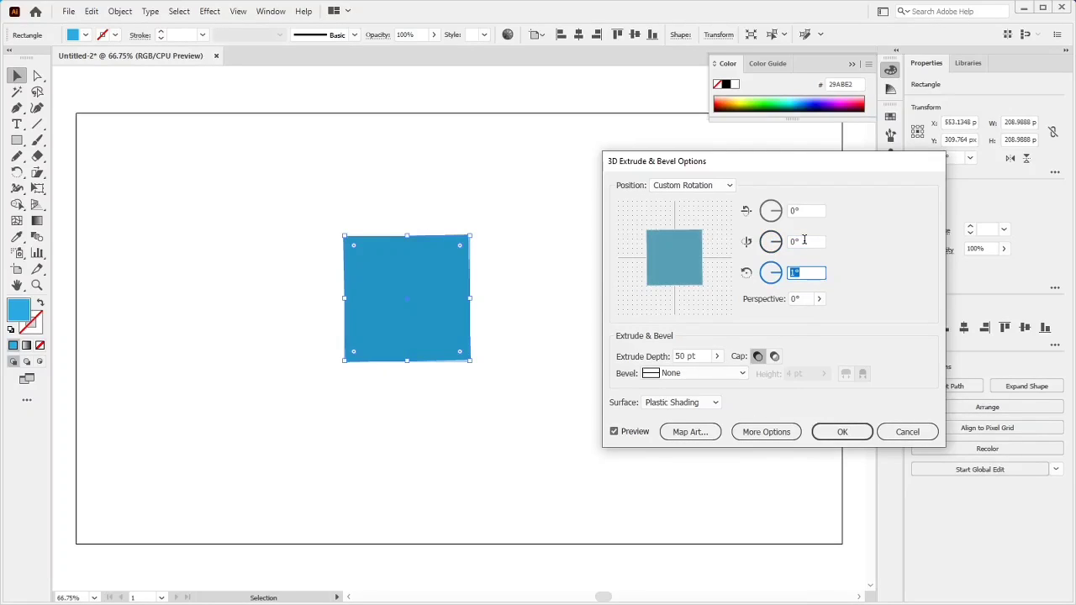
pyautogui.write('50')
pyautogui.press('Tab')
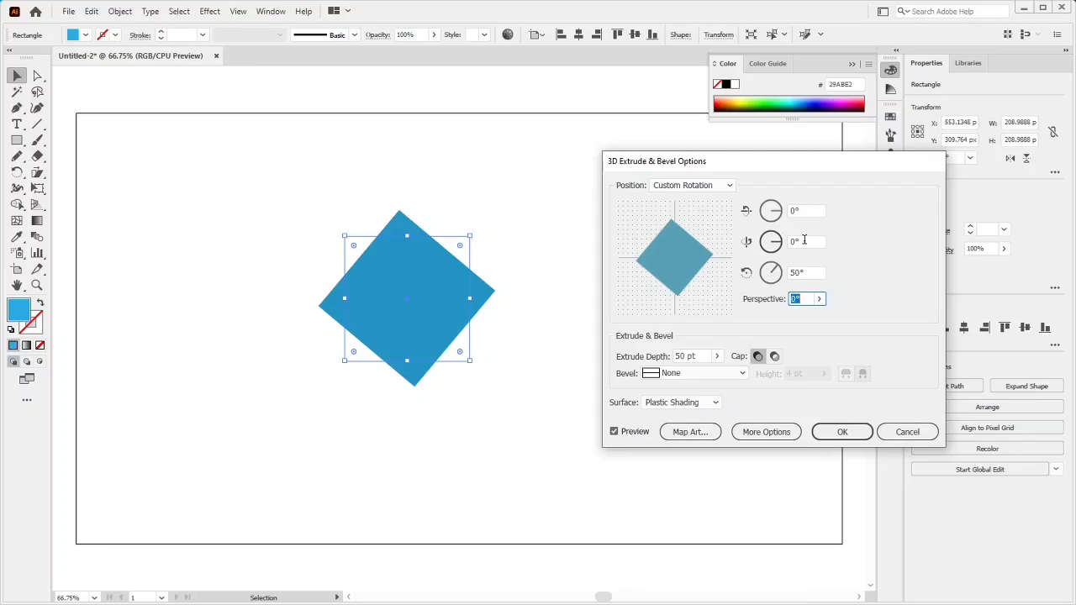
# Step: Raise the perspective to about 140° and rotate the extruded square freely to about -11°, -19° and 57°
pyautogui.click(818, 300)
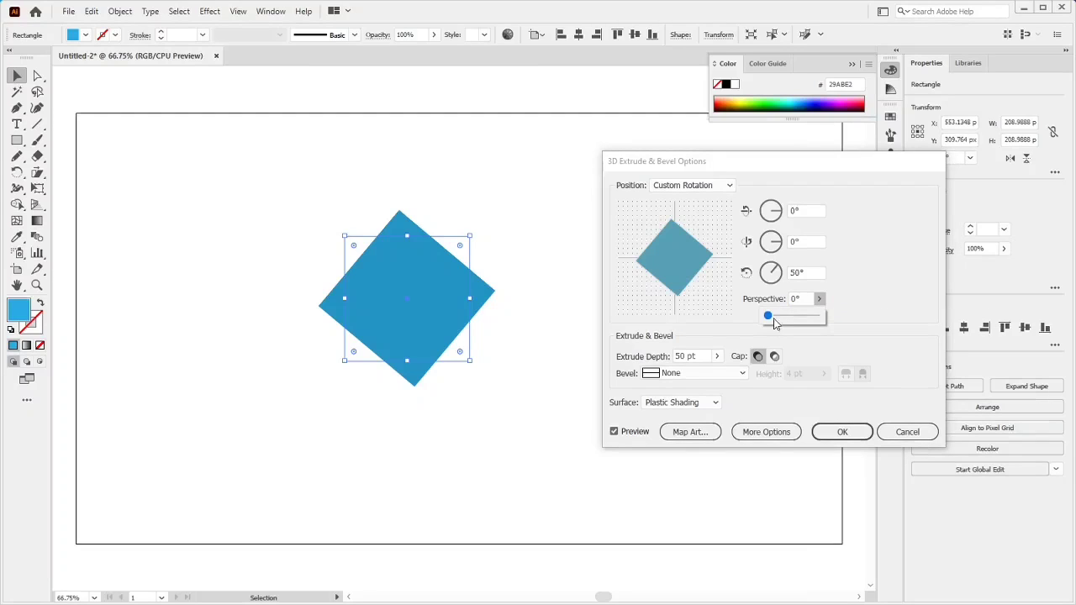
pyautogui.moveTo(768, 318); pyautogui.dragTo(811, 318)
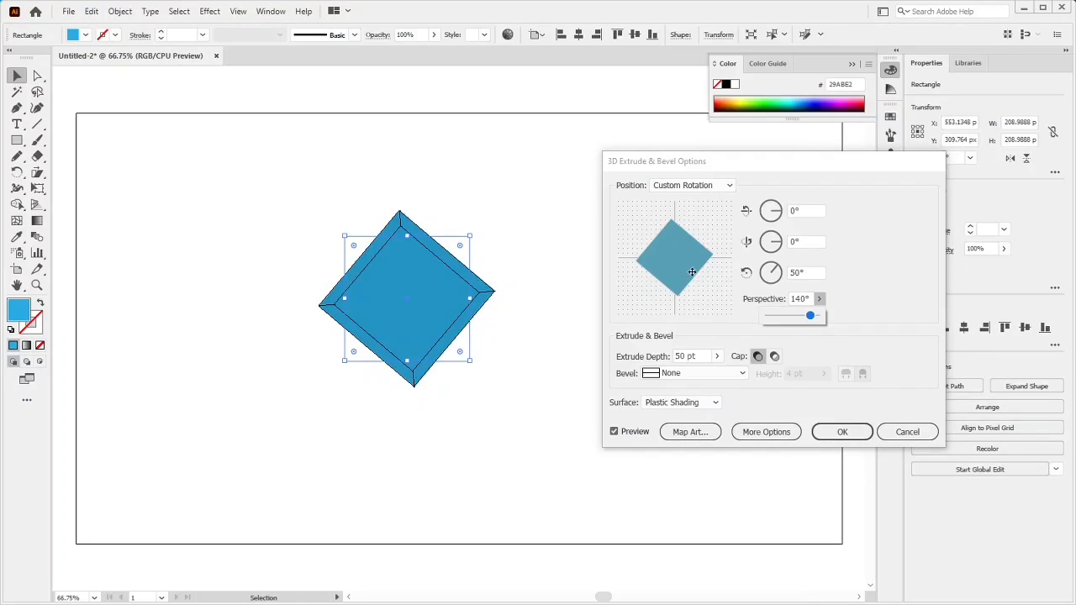
pyautogui.moveTo(691, 272)
pyautogui.mouseDown()
pyautogui.moveTo(703, 268)
pyautogui.moveTo(685, 267)
pyautogui.moveTo(695, 264)
pyautogui.mouseUp()
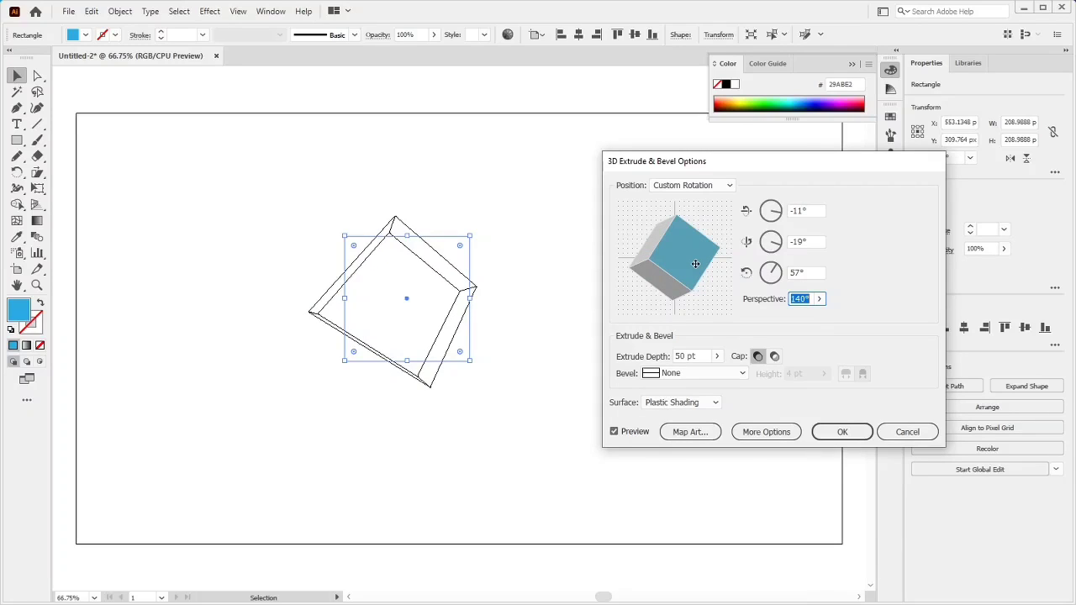
pyautogui.moveTo(695, 264); pyautogui.dragTo(697, 263)
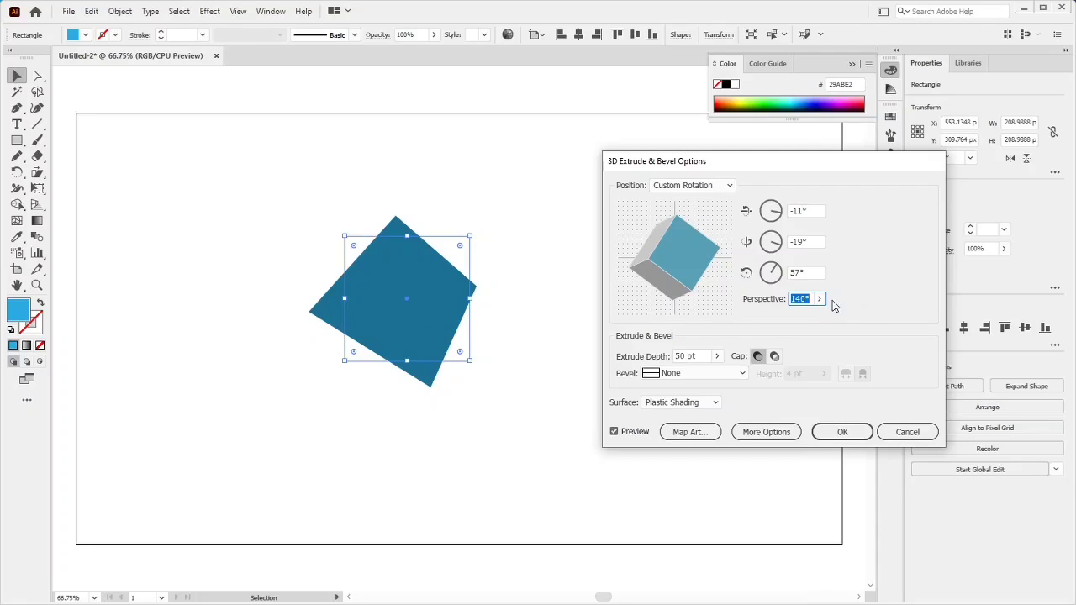
# Step: Reduce the extrusion's perspective first to about 84° and finally to about 3°
pyautogui.click(819, 299)
pyautogui.moveTo(818, 317); pyautogui.dragTo(796, 319)
pyautogui.click(779, 328)
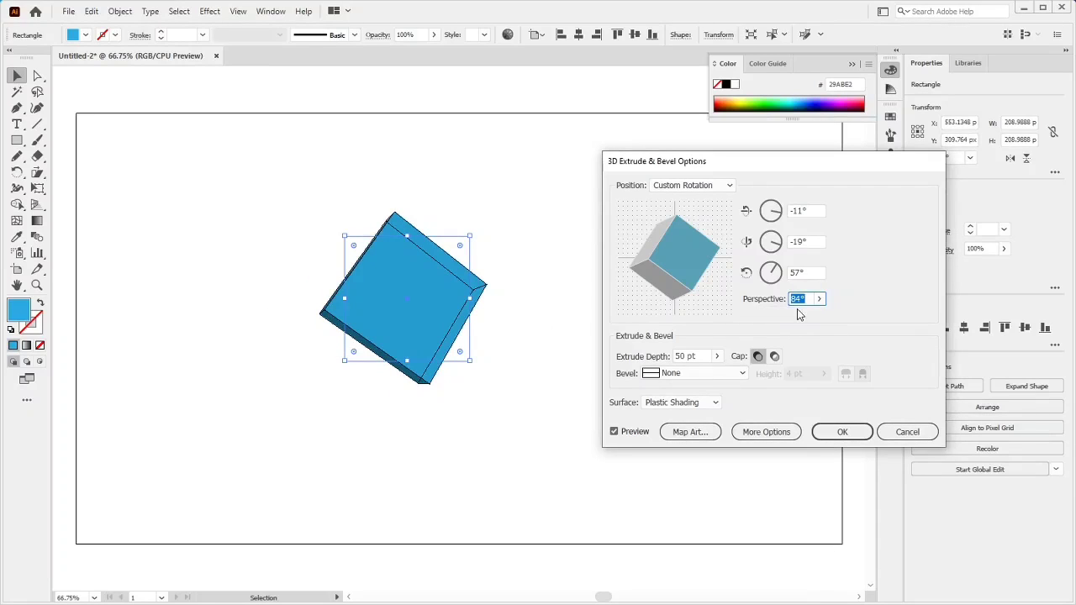
pyautogui.click(819, 299)
pyautogui.moveTo(799, 318); pyautogui.dragTo(768, 322)
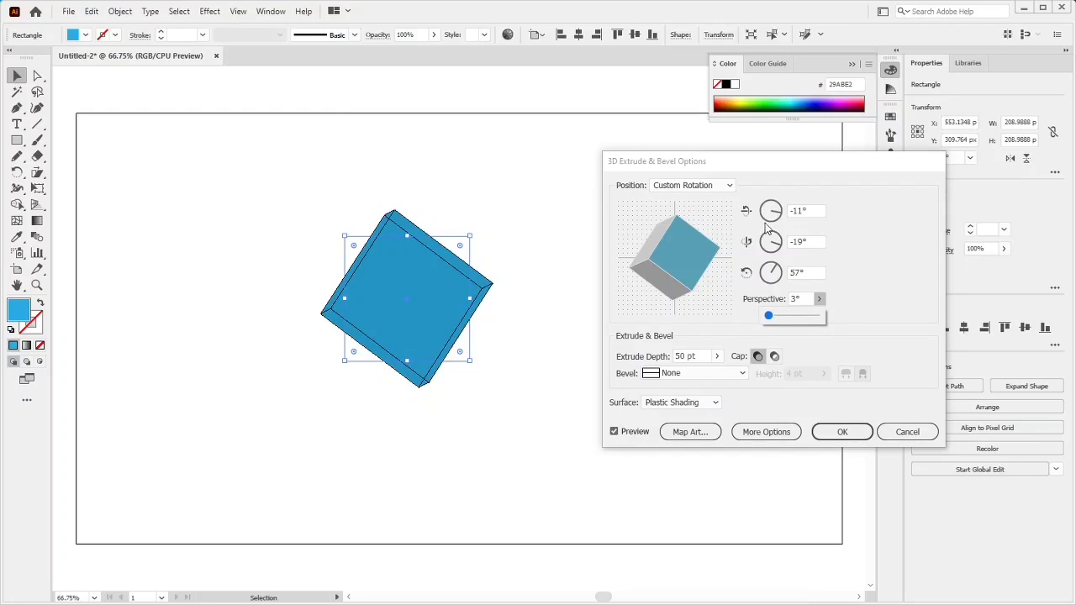
# Step: Rotate the extruded square freely to about 11°, 0° and 48°, and switch its position to the Front preset
pyautogui.moveTo(667, 260); pyautogui.dragTo(830, 243)
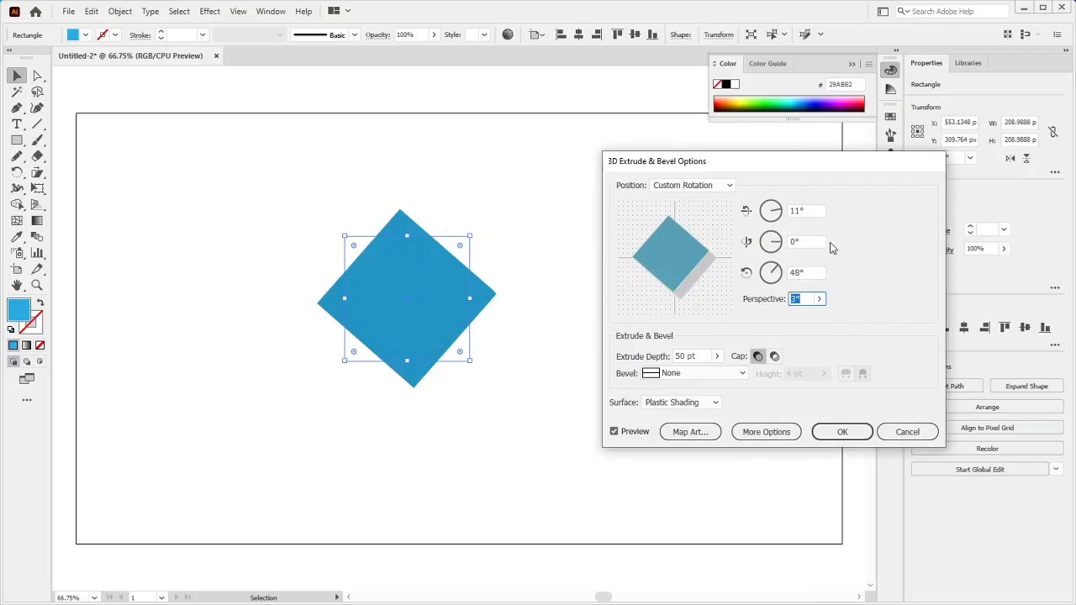
pyautogui.click(819, 270)
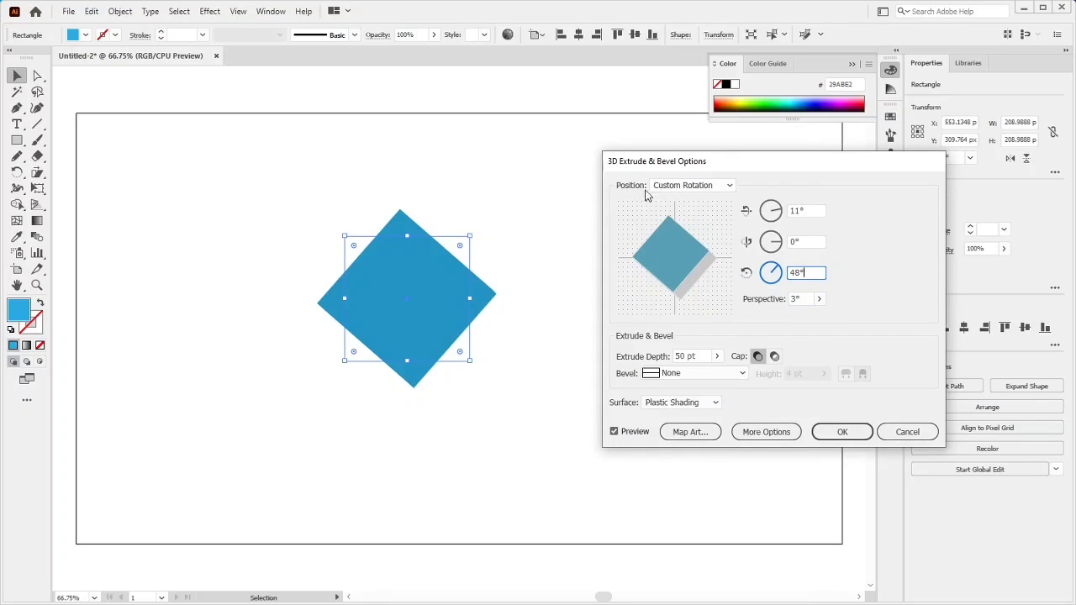
pyautogui.click(716, 188)
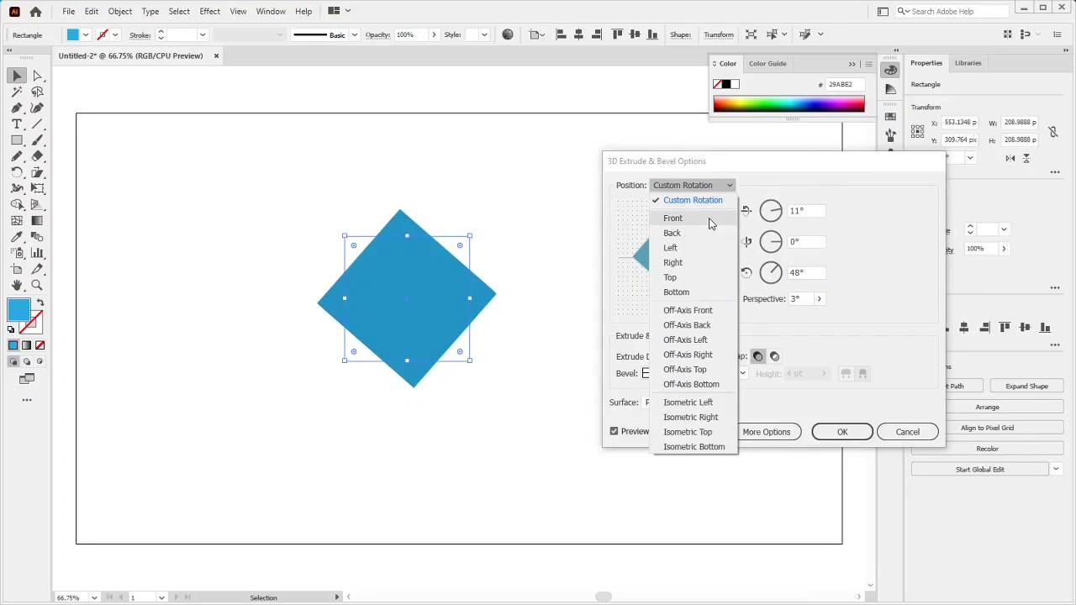
pyautogui.click(709, 221)
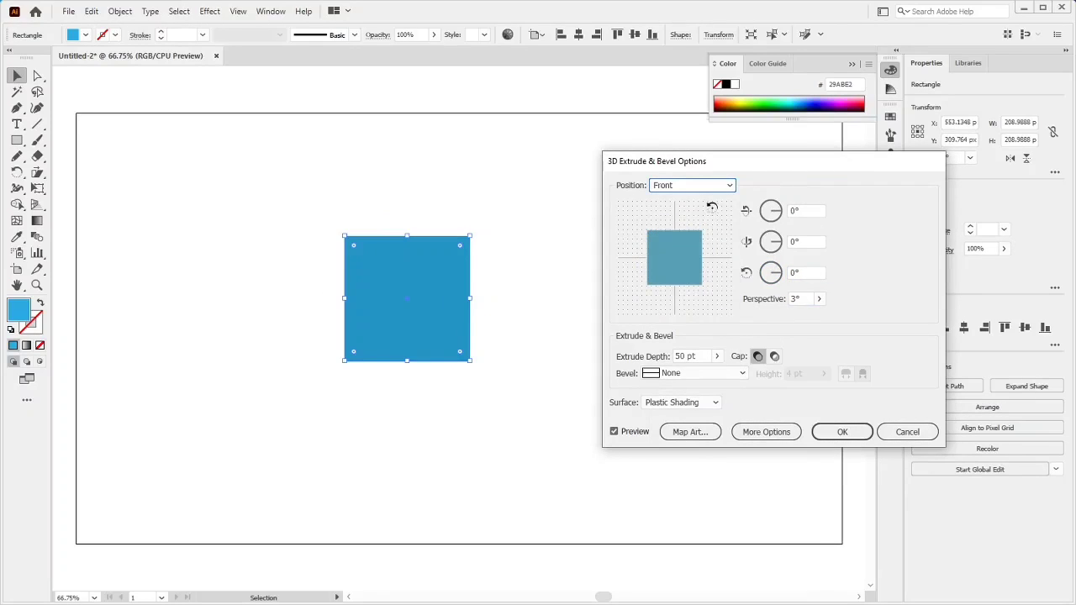
# Step: Try the Off-Axis Front position preset on the extruded square, ending on the Isometric Top preset
pyautogui.click(727, 186)
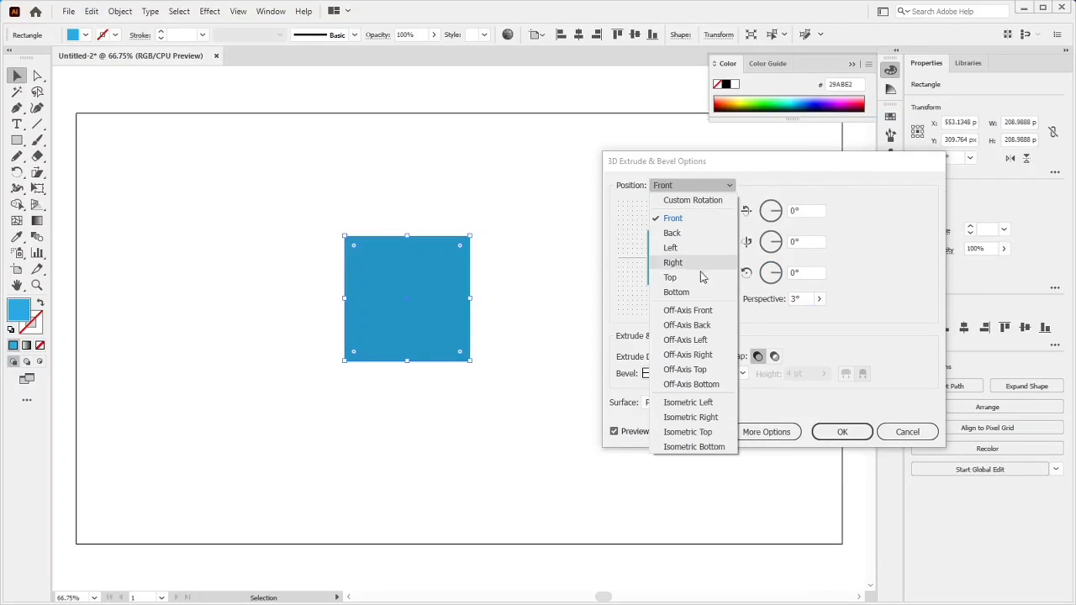
pyautogui.click(705, 313)
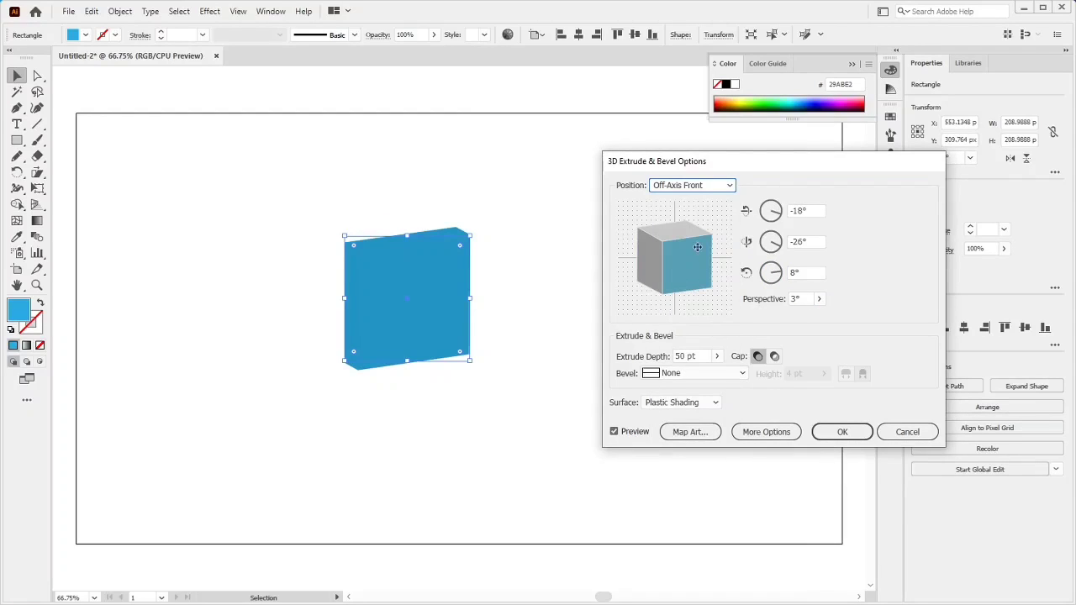
pyautogui.click(728, 186)
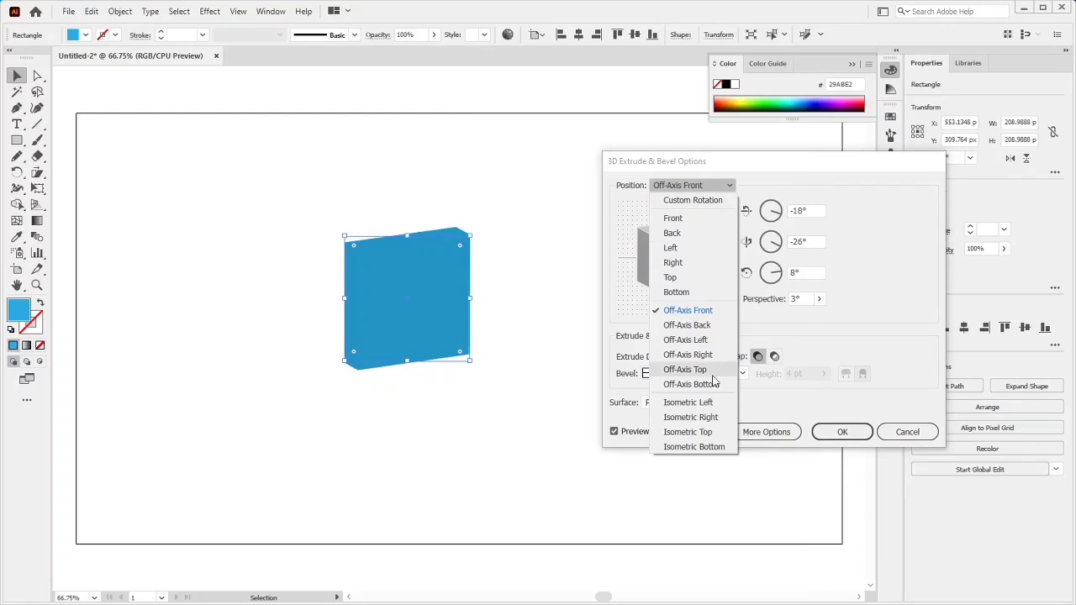
pyautogui.click(709, 432)
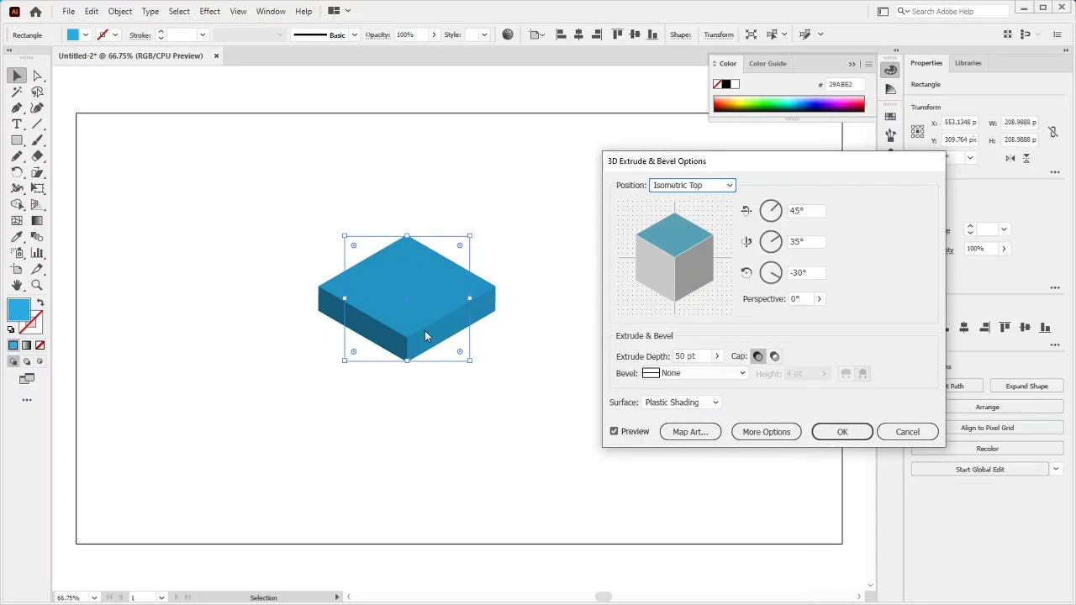
# Step: Raise the perspective of the isometric extrusion to about 77°
pyautogui.click(818, 298)
pyautogui.moveTo(773, 320); pyautogui.dragTo(791, 318)
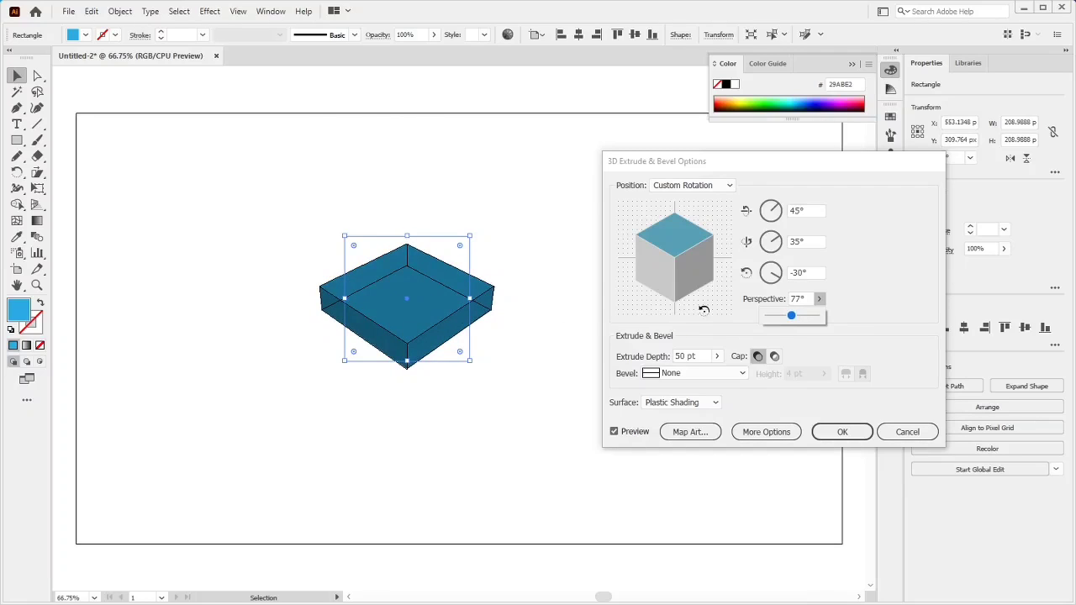
pyautogui.click(858, 290)
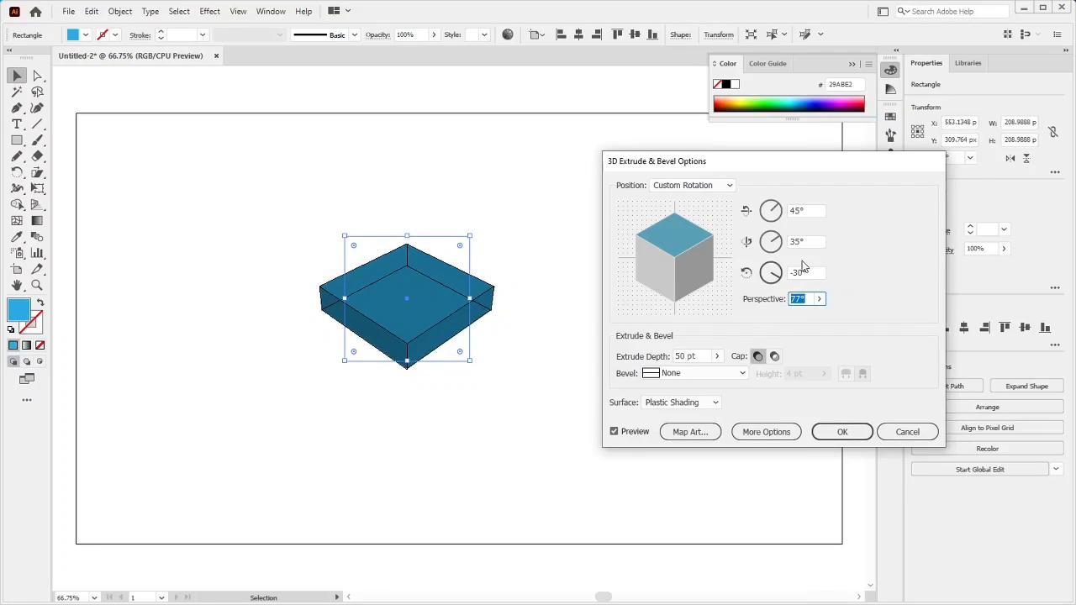
# Step: Switch the position to the Off-Axis Front preset and set the perspective to 0°
pyautogui.click(720, 188)
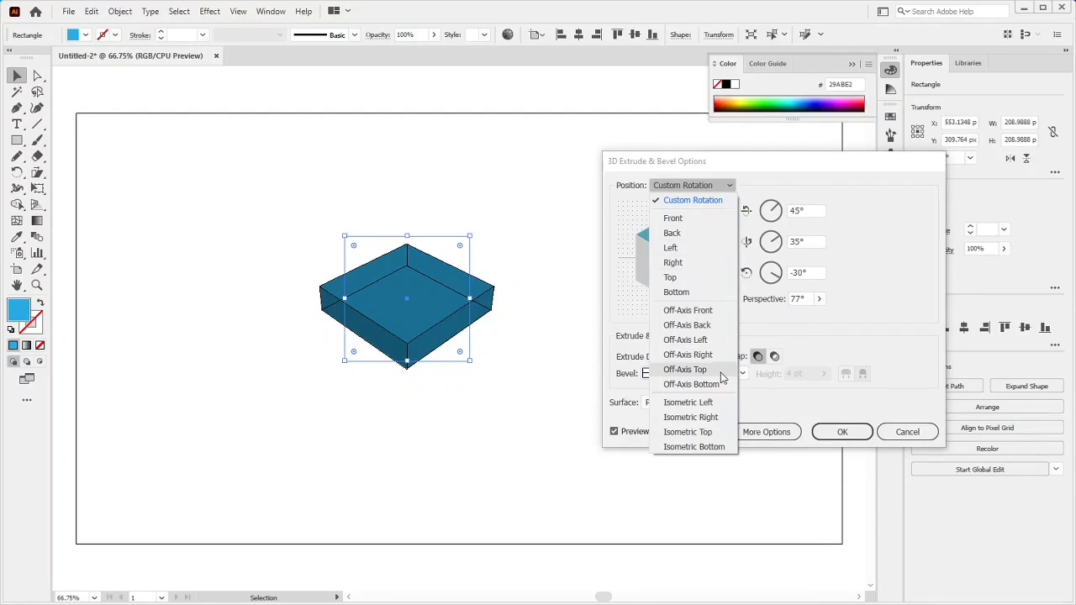
pyautogui.click(687, 311)
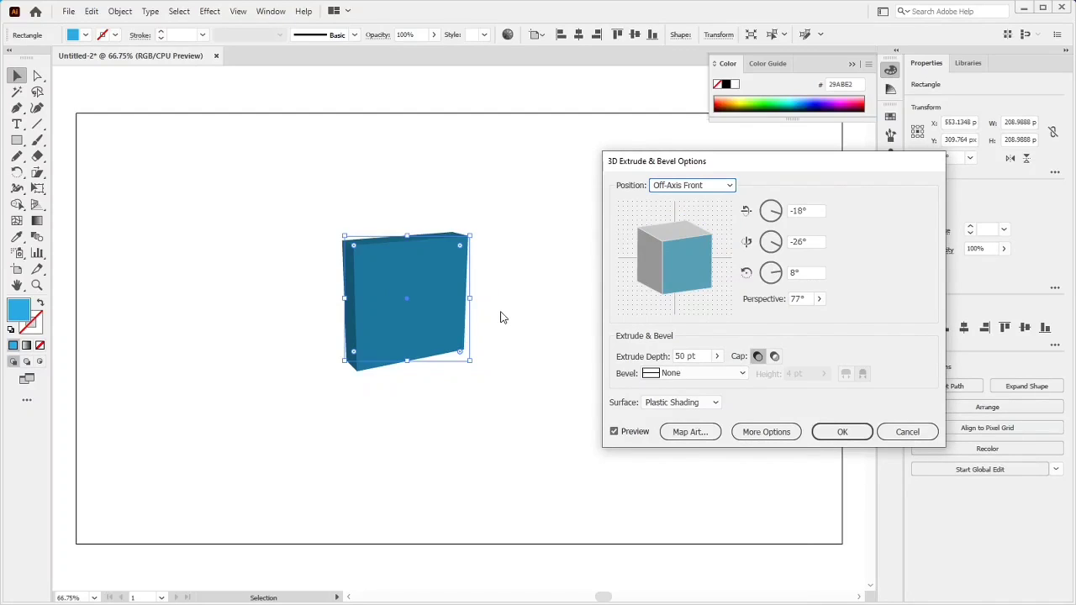
pyautogui.click(803, 299)
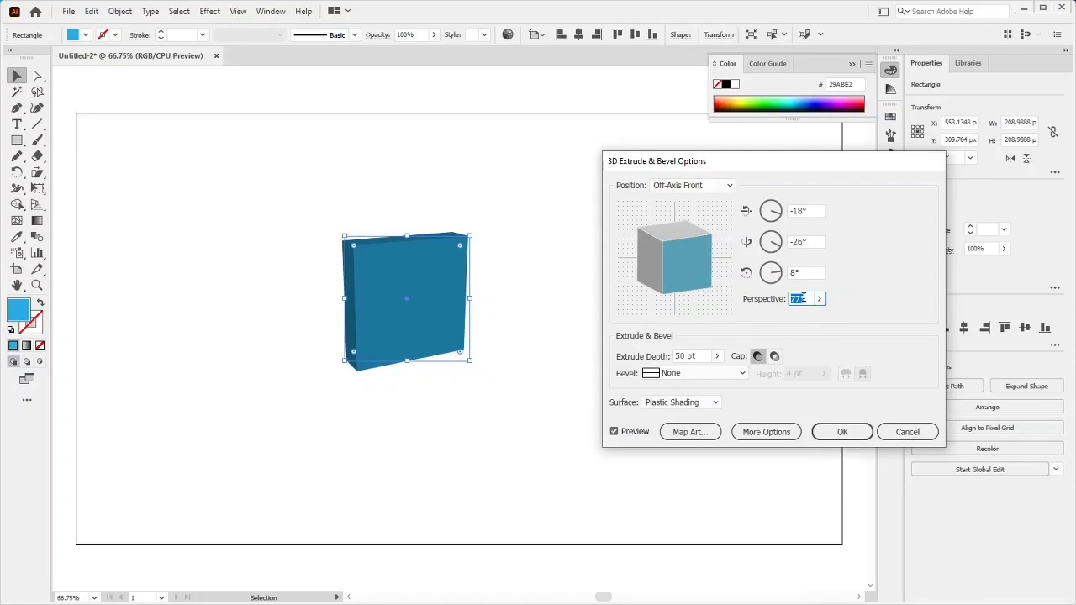
pyautogui.write('0')
pyautogui.press('Tab')
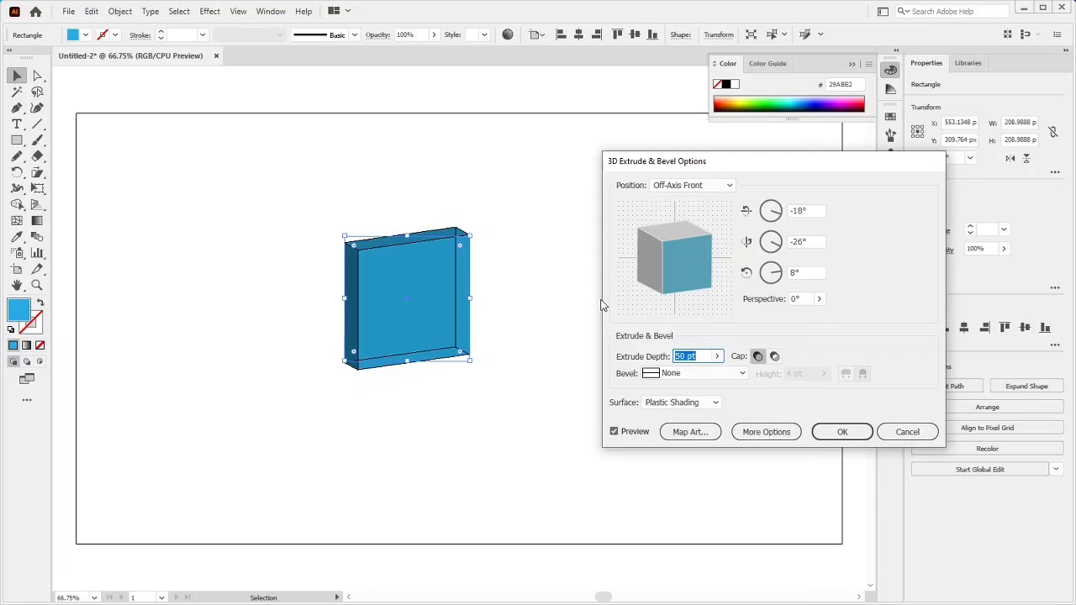
# Step: Try an extrude depth of 20 pt, followed by a depth of 200 pt, on the blue square
pyautogui.doubleClick(689, 356)
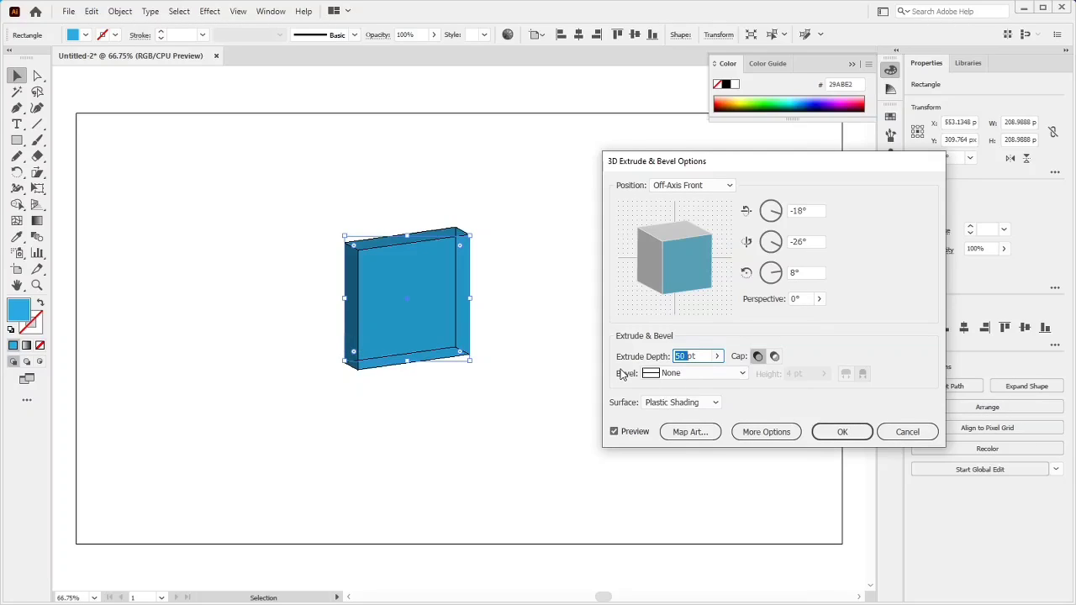
pyautogui.write('20')
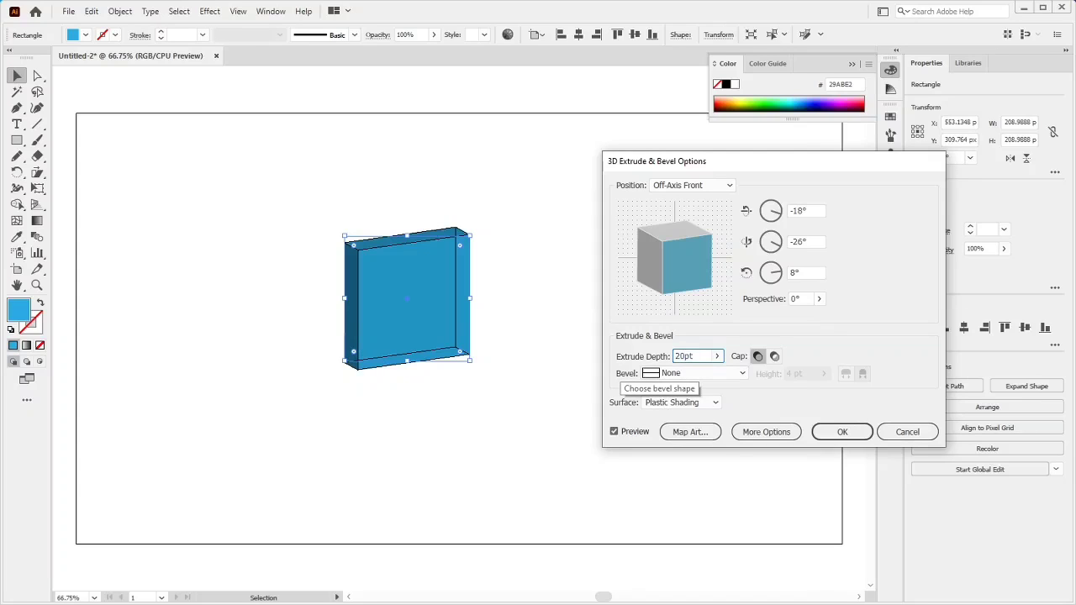
pyautogui.press('Tab')
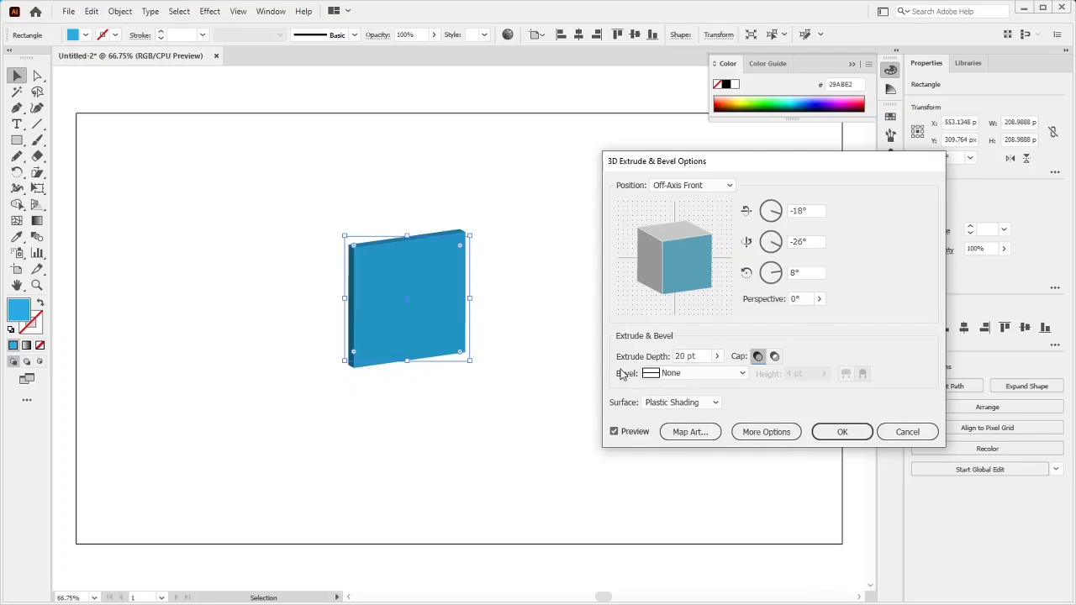
pyautogui.doubleClick(683, 356)
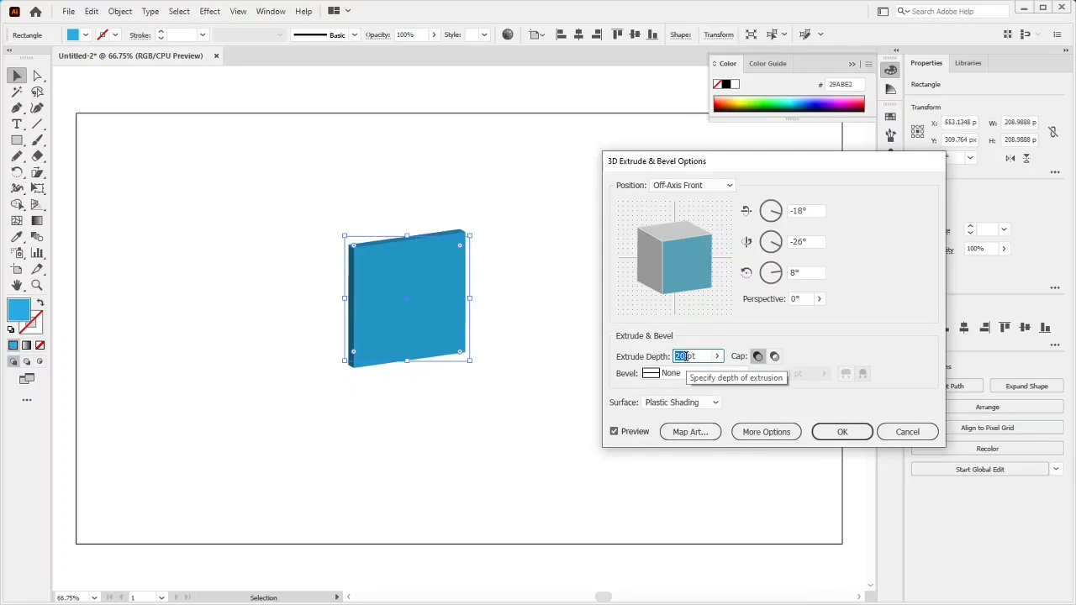
pyautogui.write('200')
pyautogui.press('Tab')
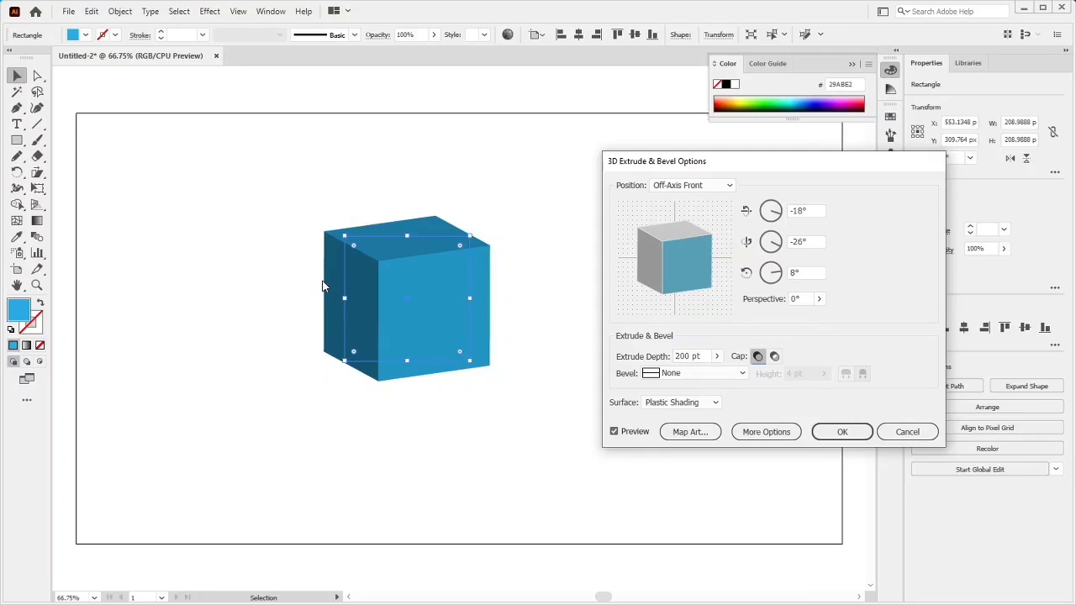
# Step: Set the extrude depth of the square to 500 pt
pyautogui.doubleClick(685, 357)
pyautogui.write('50')
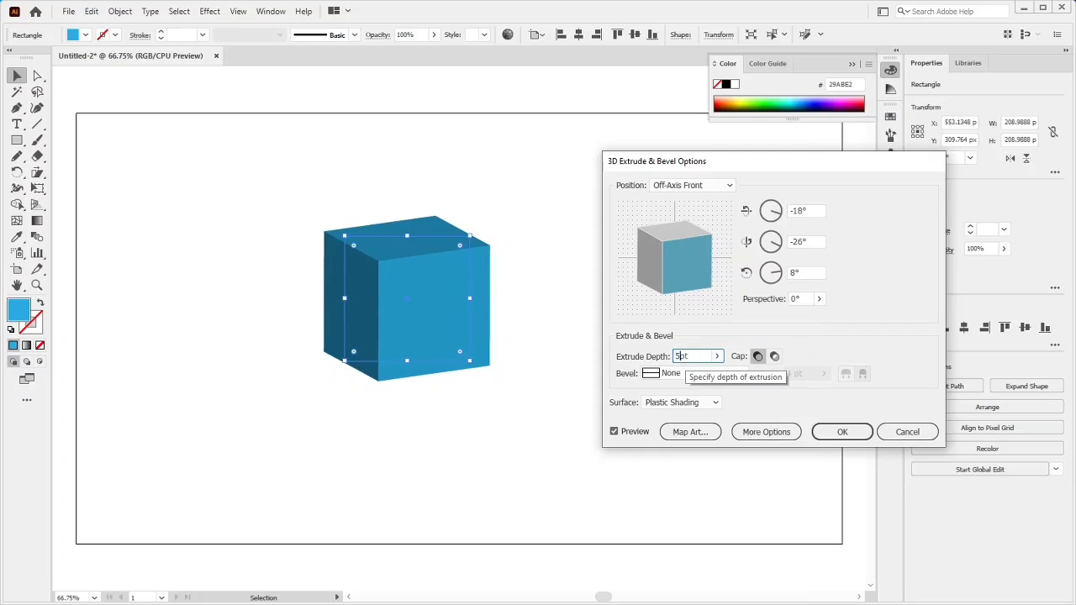
pyautogui.write('0')
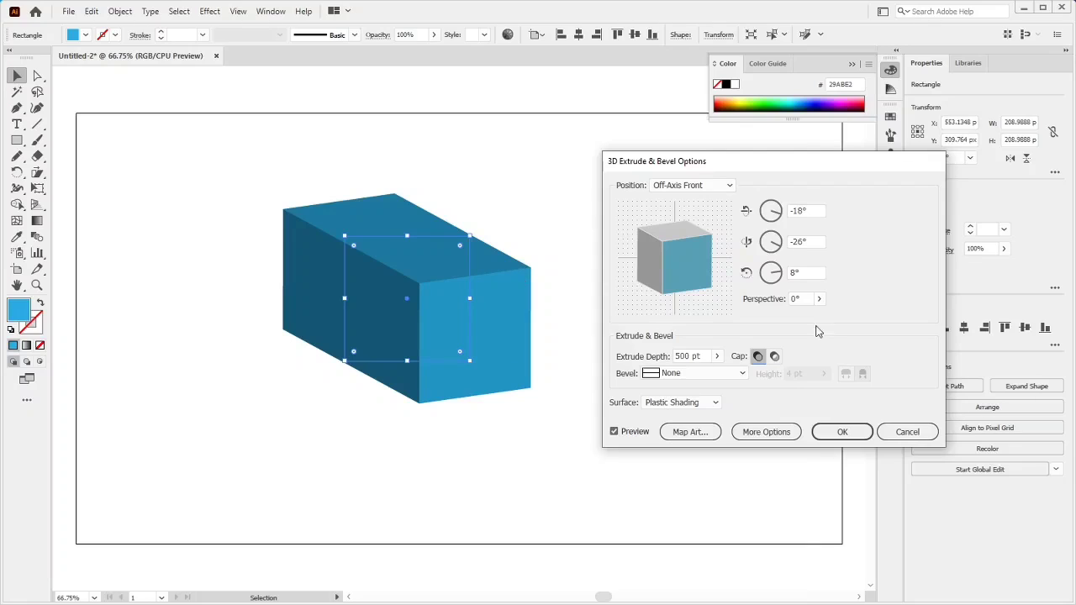
# Step: Raise the perspective of the long block gradually to 30° and increase its extrude depth to 550 pt
pyautogui.click(819, 300)
pyautogui.click(805, 300)
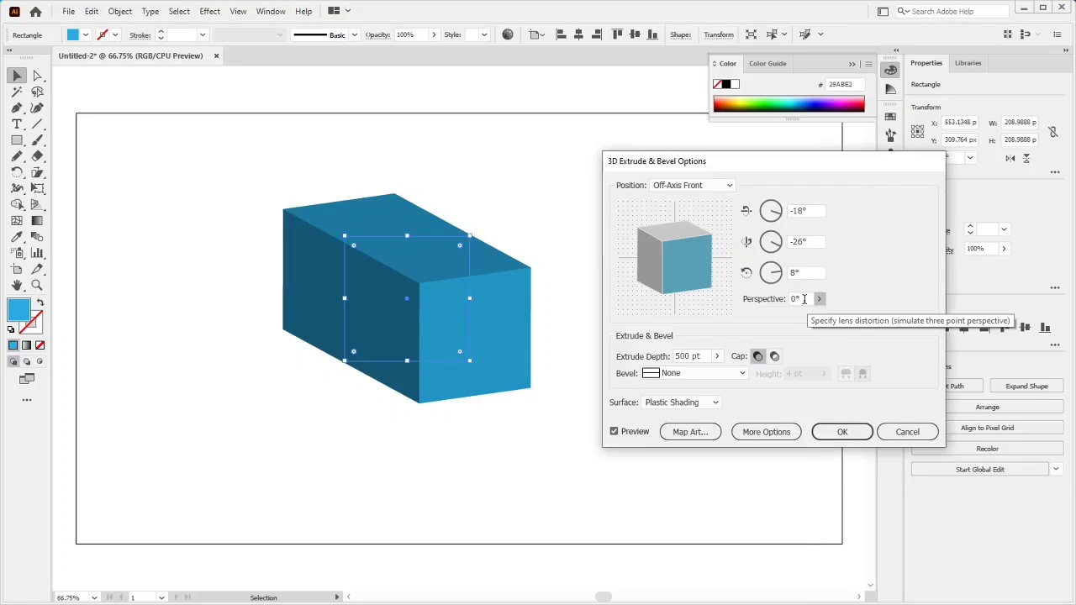
pyautogui.click(804, 300)
pyautogui.scroll(4, 804, 299)
pyautogui.scroll(9, 804, 299)
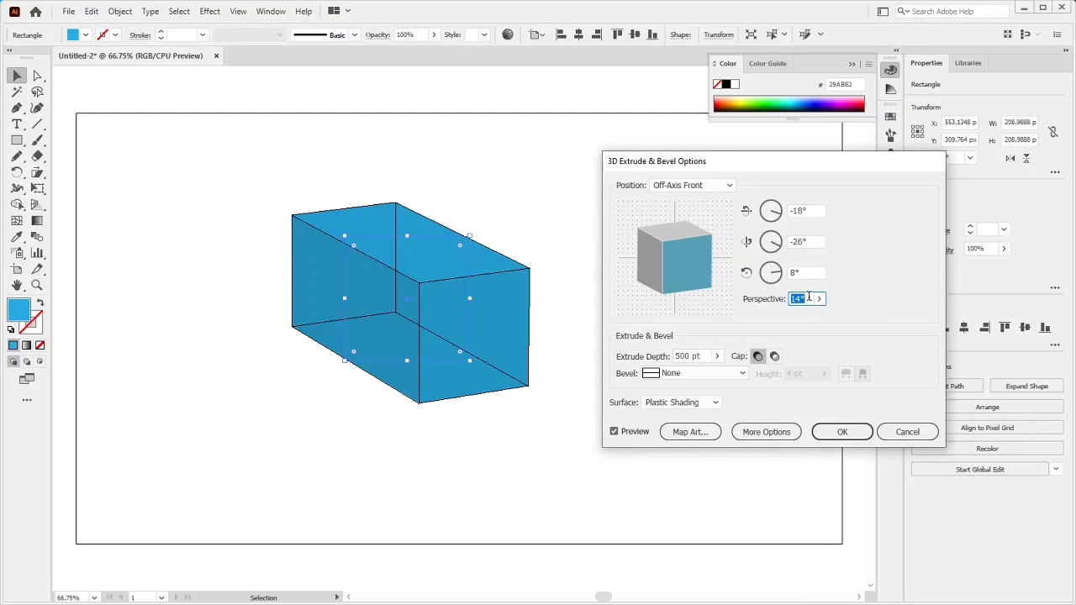
pyautogui.scroll(8, 808, 296)
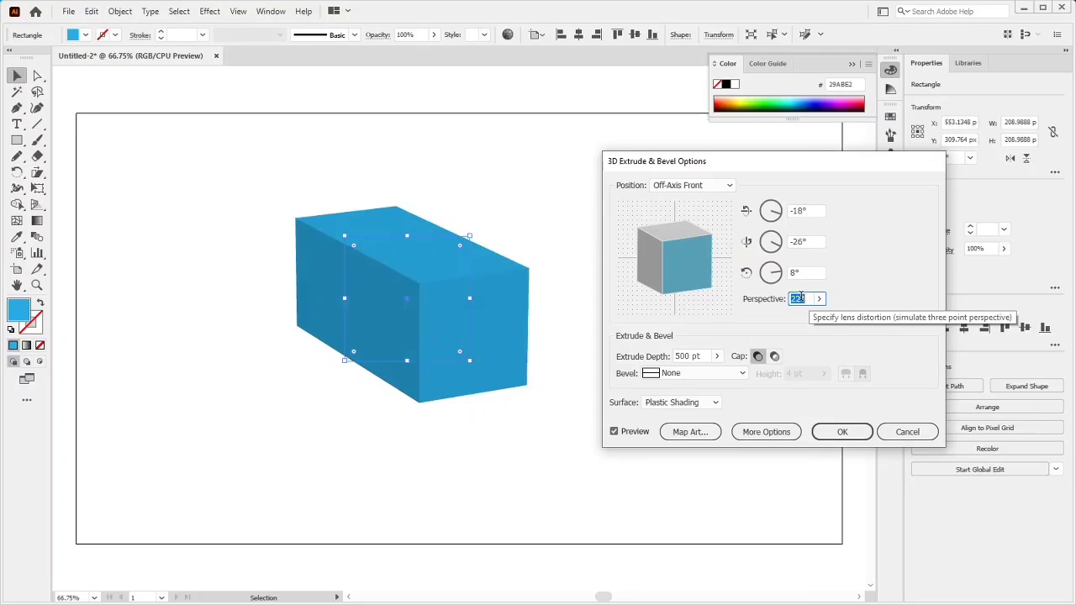
pyautogui.scroll(1, 799, 297)
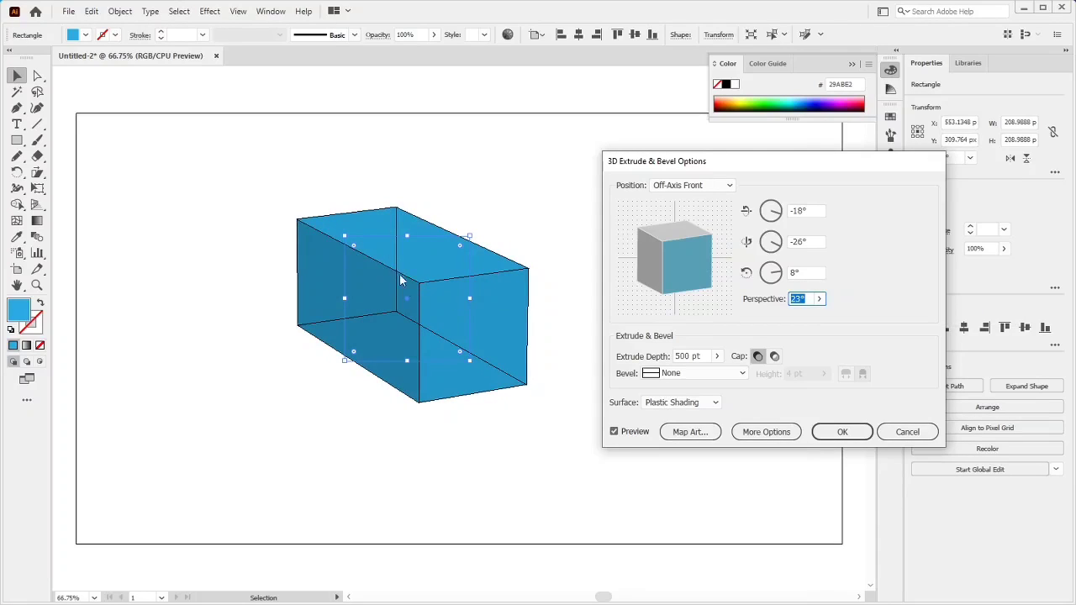
pyautogui.scroll(6, 811, 300)
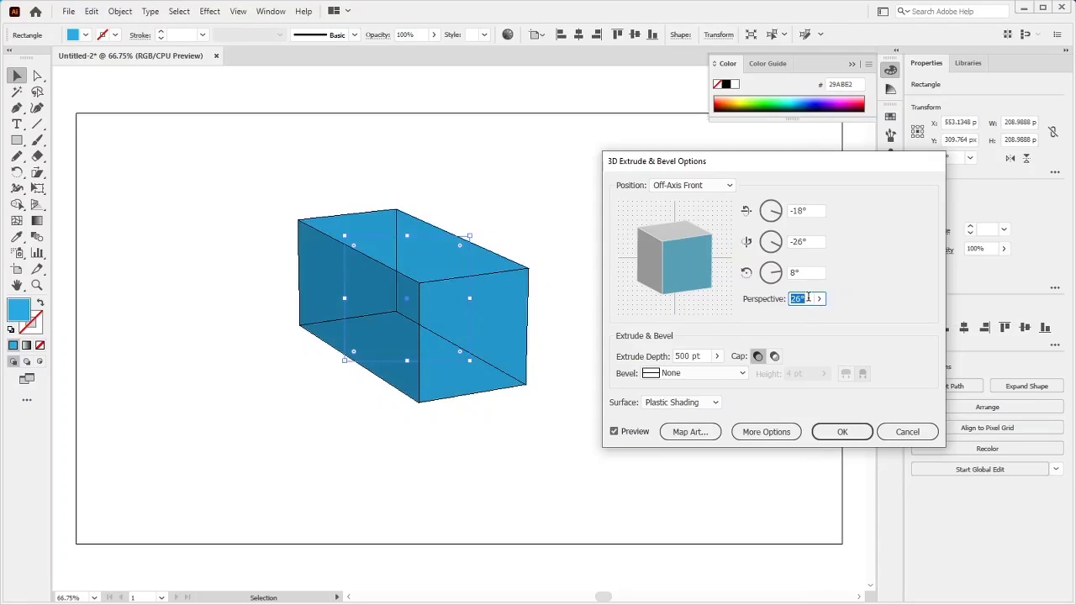
pyautogui.scroll(2, 802, 298)
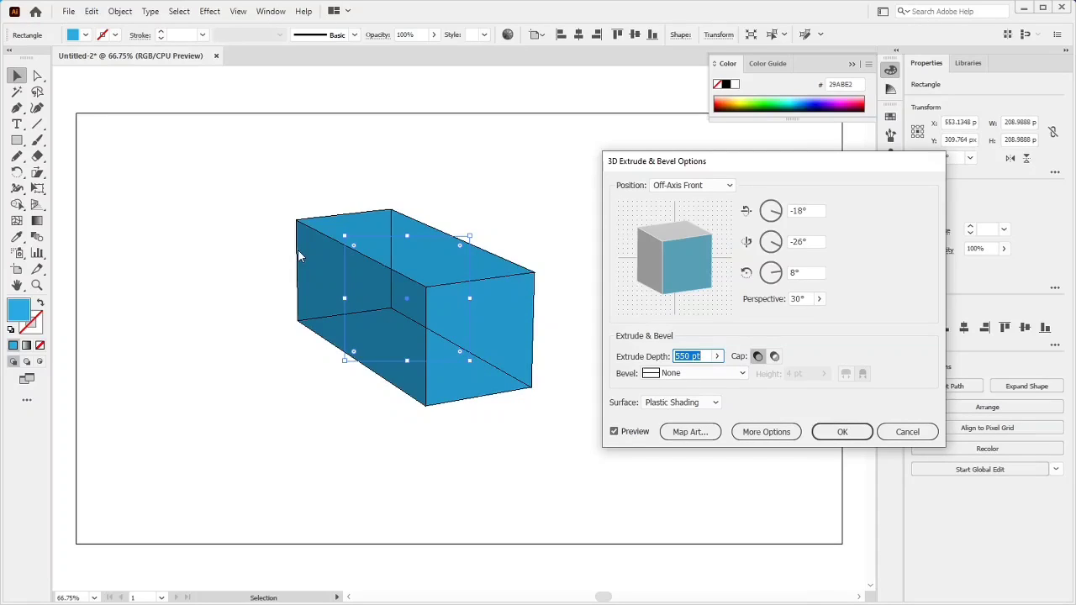
# Step: Turn the cap off for a hollow block and rotate it freely to about -6°, -14° and 4°
pyautogui.click(774, 356)
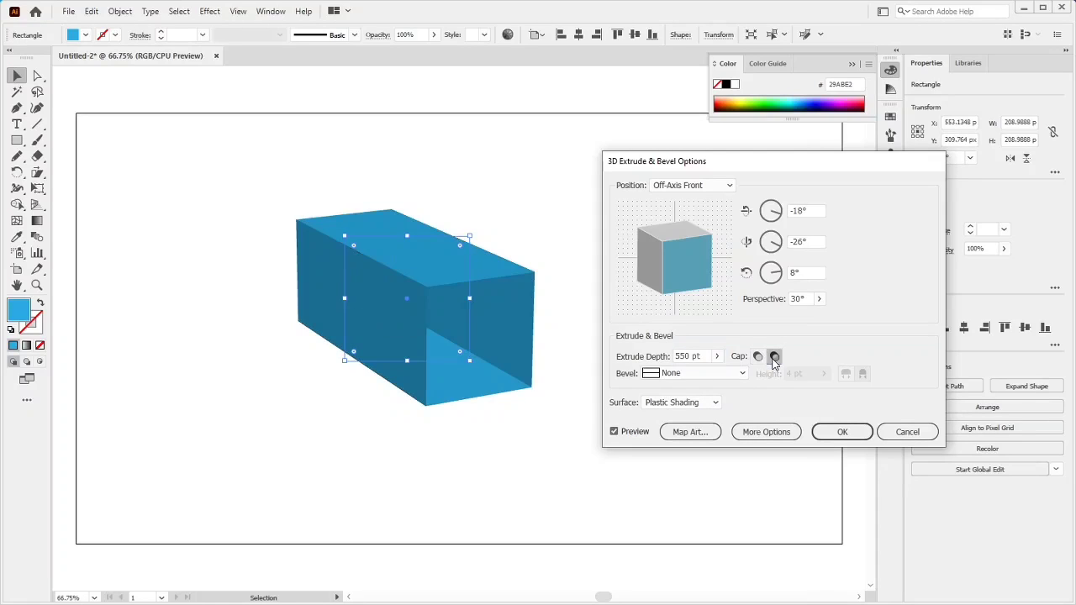
pyautogui.click(676, 257)
pyautogui.moveTo(676, 257); pyautogui.dragTo(662, 260)
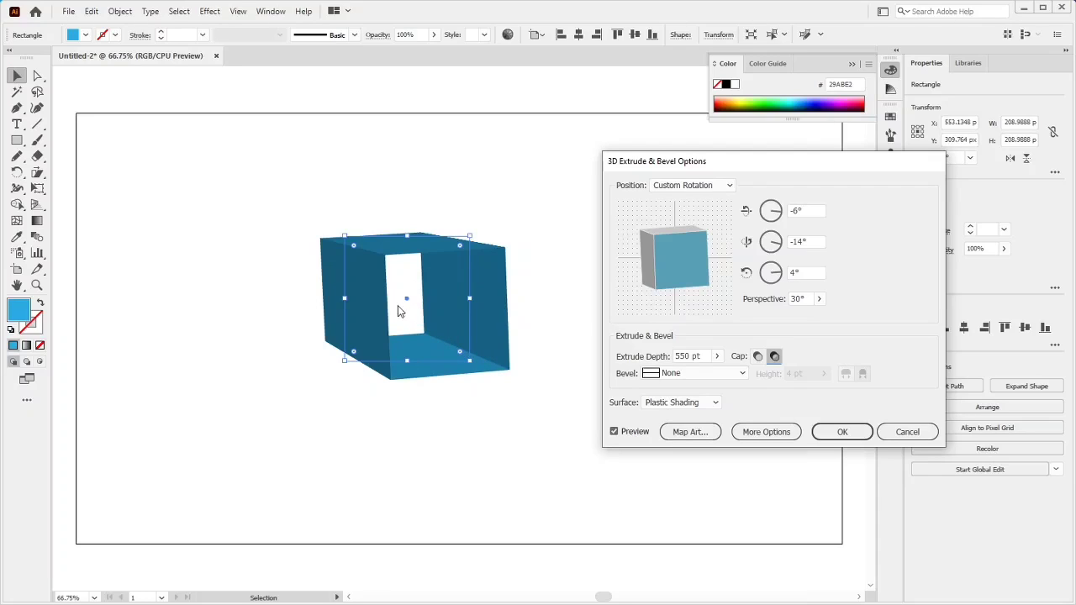
# Step: Compare the solid and hollow cap appearances on the block, ending with the cap turned on
pyautogui.click(757, 356)
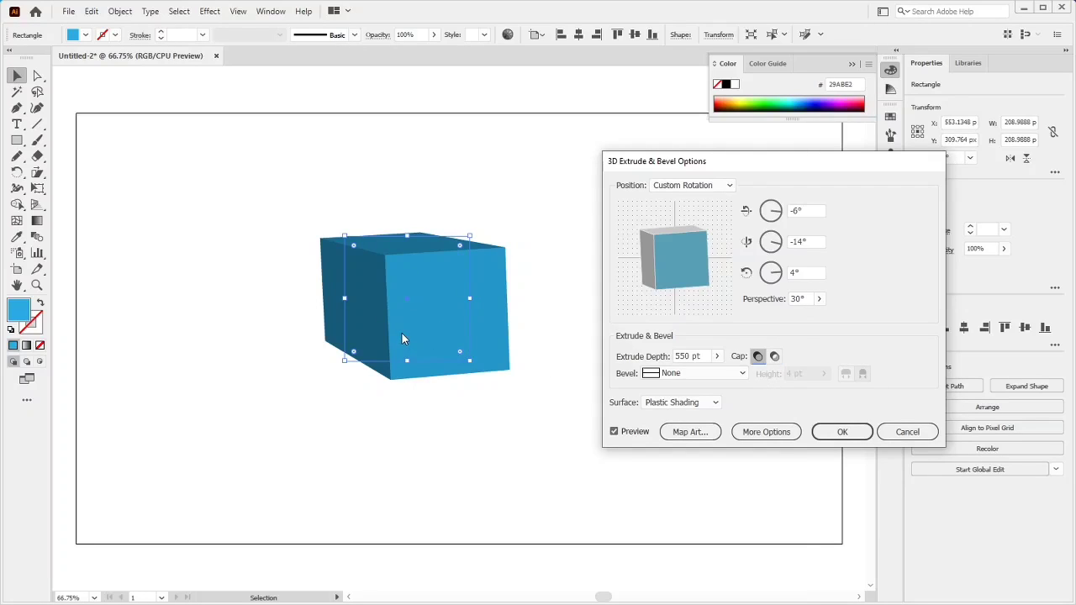
pyautogui.click(774, 357)
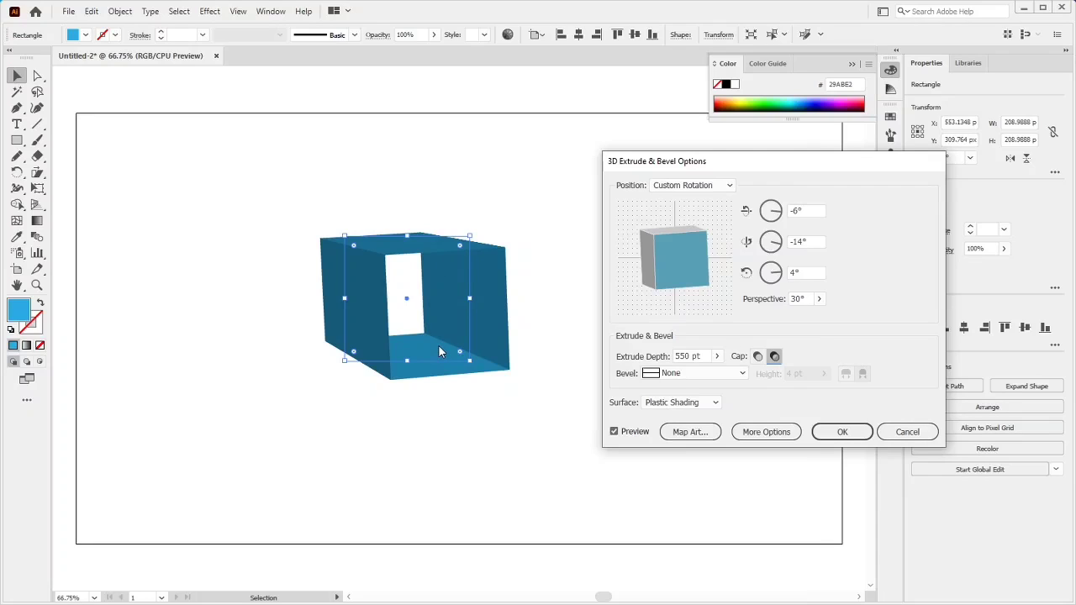
pyautogui.click(757, 356)
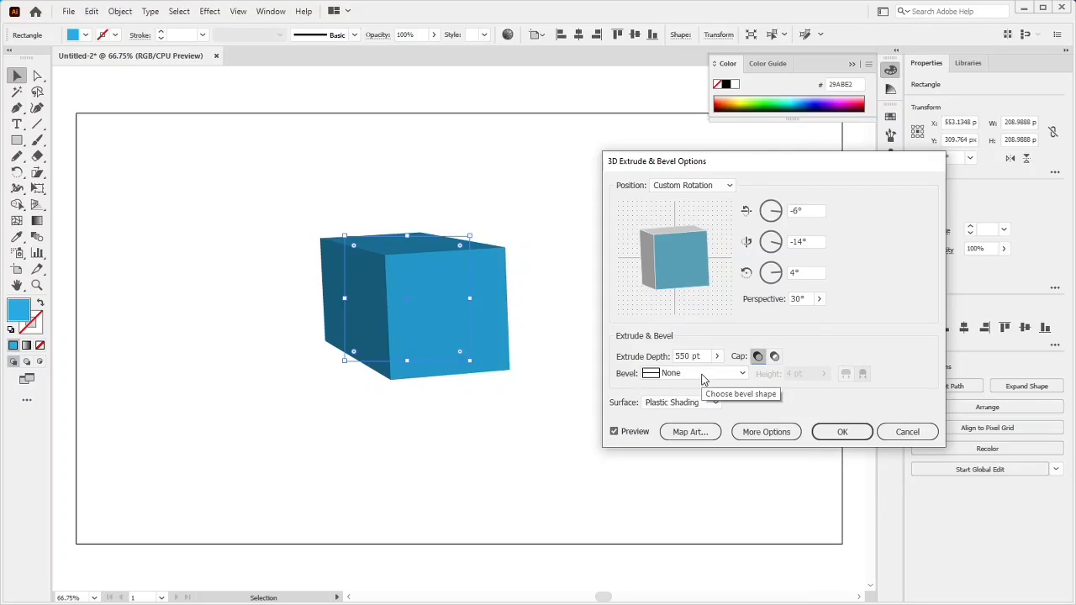
# Step: Rotate the solid block freely through several orientations, ending at about -5°, 27° and 173°
pyautogui.moveTo(682, 257); pyautogui.dragTo(693, 257)
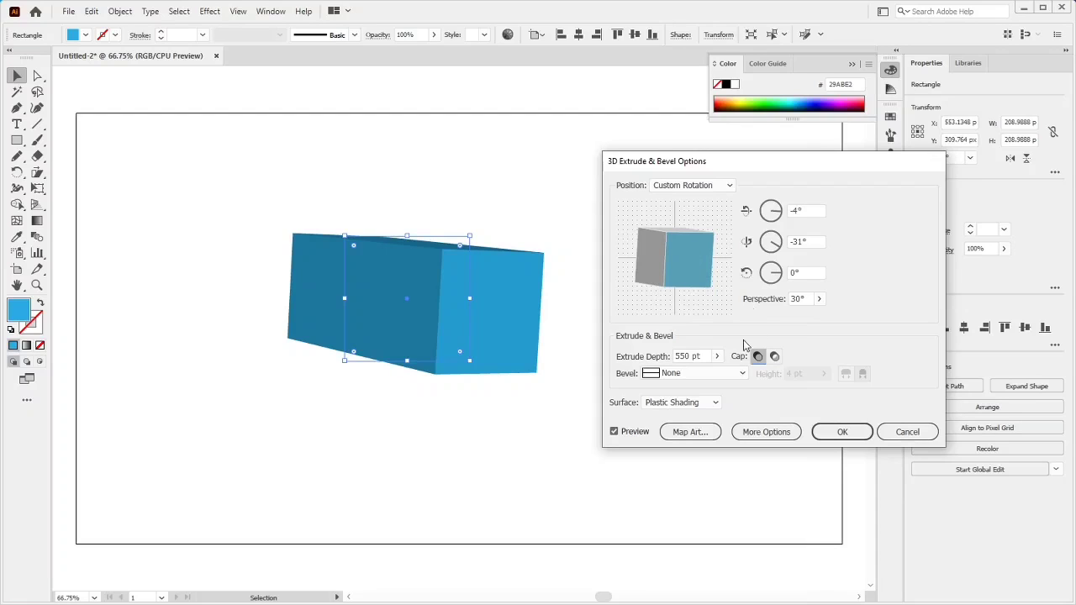
pyautogui.click(706, 375)
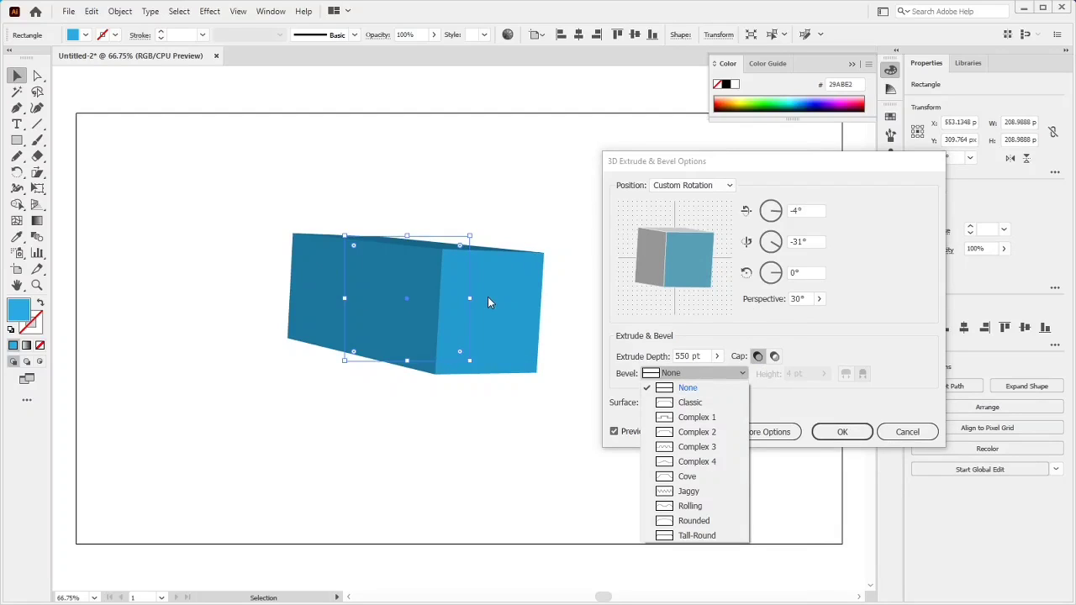
pyautogui.click(690, 267)
pyautogui.moveTo(690, 267)
pyautogui.mouseDown()
pyautogui.moveTo(685, 232)
pyautogui.moveTo(687, 274)
pyautogui.moveTo(675, 248)
pyautogui.moveTo(676, 259)
pyautogui.mouseUp()
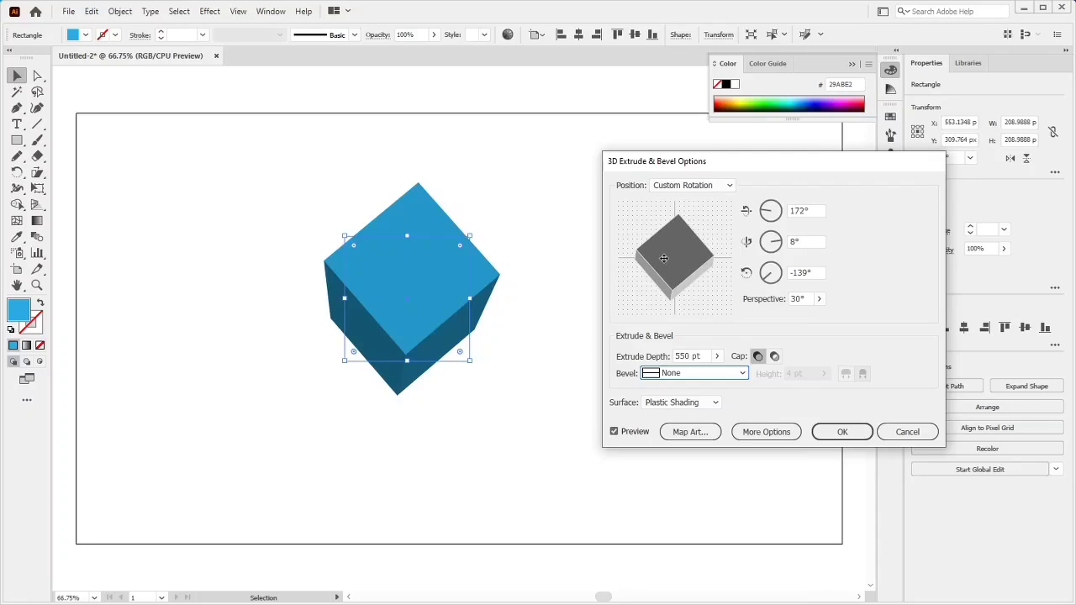
pyautogui.moveTo(677, 253)
pyautogui.mouseDown()
pyautogui.moveTo(681, 269)
pyautogui.moveTo(687, 228)
pyautogui.moveTo(682, 296)
pyautogui.moveTo(682, 251)
pyautogui.moveTo(674, 258)
pyautogui.moveTo(688, 269)
pyautogui.mouseUp()
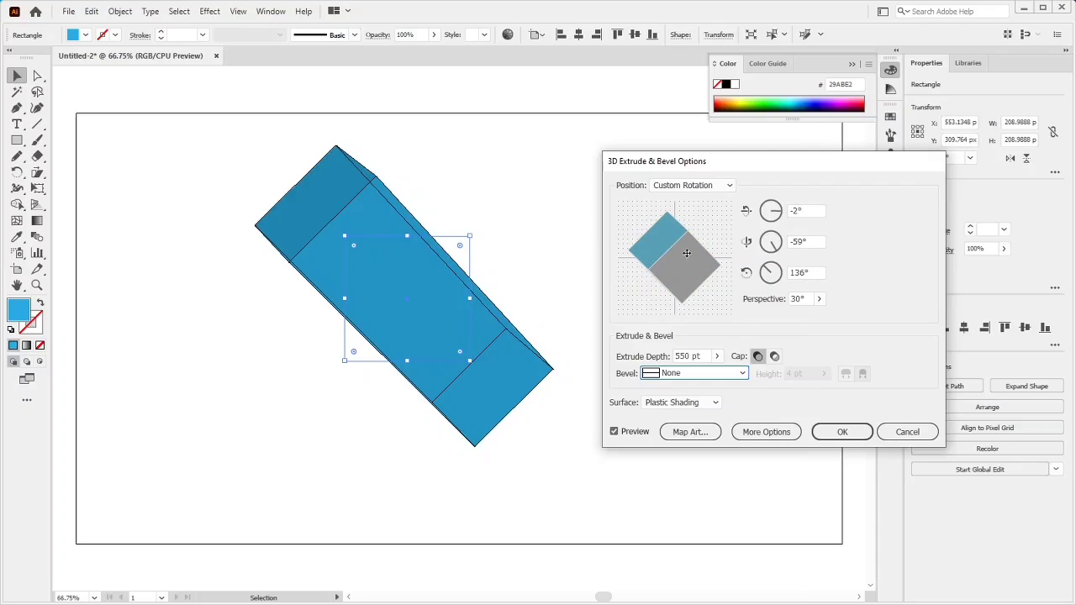
pyautogui.moveTo(679, 274); pyautogui.dragTo(690, 239)
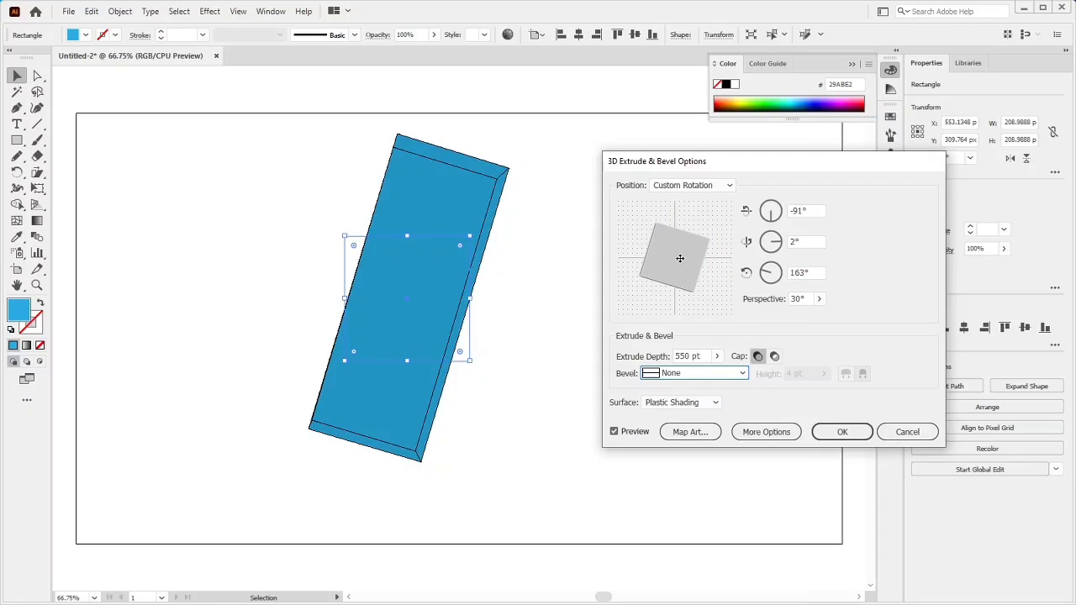
pyautogui.moveTo(679, 260)
pyautogui.mouseDown()
pyautogui.moveTo(683, 250)
pyautogui.moveTo(664, 260)
pyautogui.moveTo(682, 250)
pyautogui.moveTo(693, 264)
pyautogui.mouseUp()
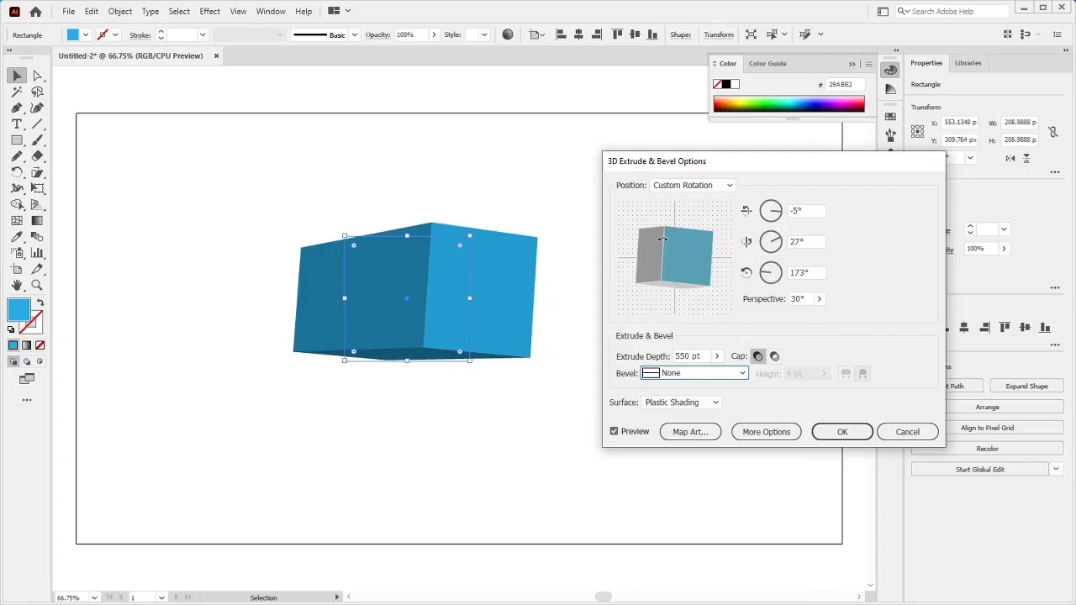
# Step: Try the Classic and Rounded bevels on the block, and rotate it freely to about 0°, 13° and -178°
pyautogui.click(708, 375)
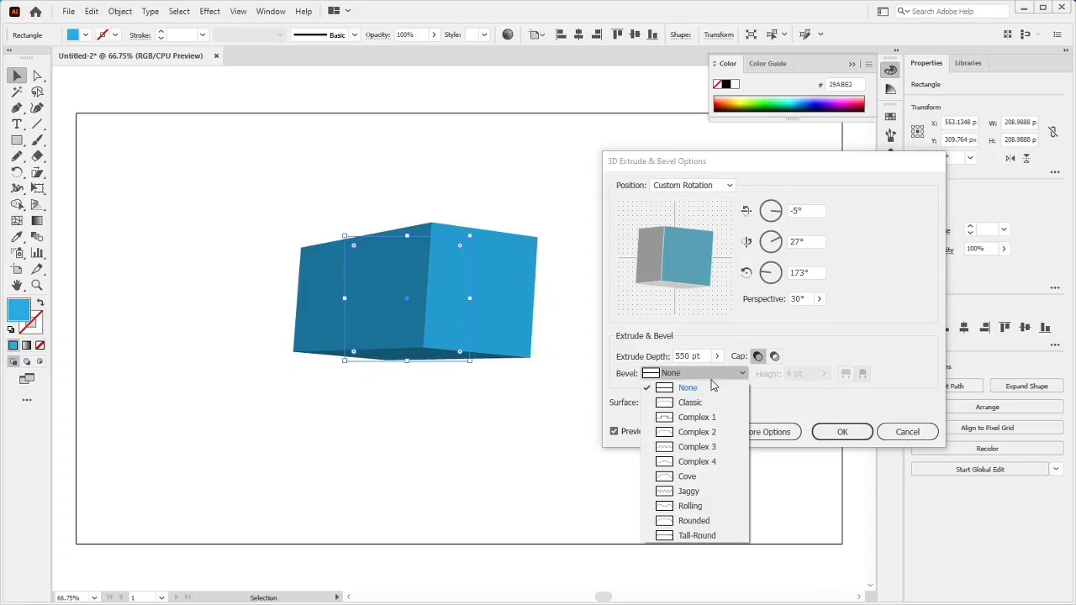
pyautogui.click(705, 403)
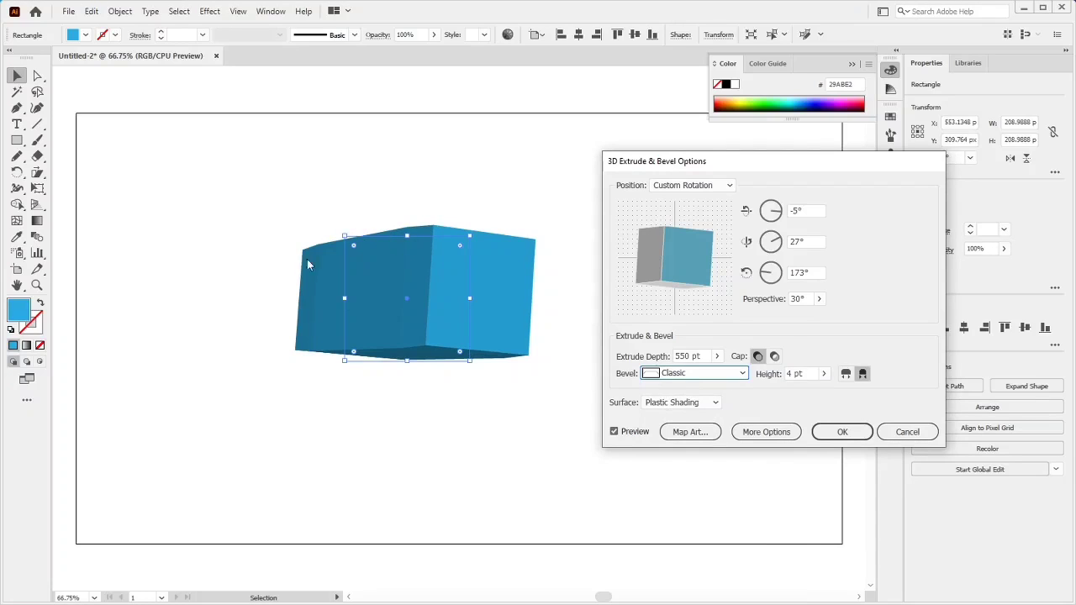
pyautogui.click(691, 373)
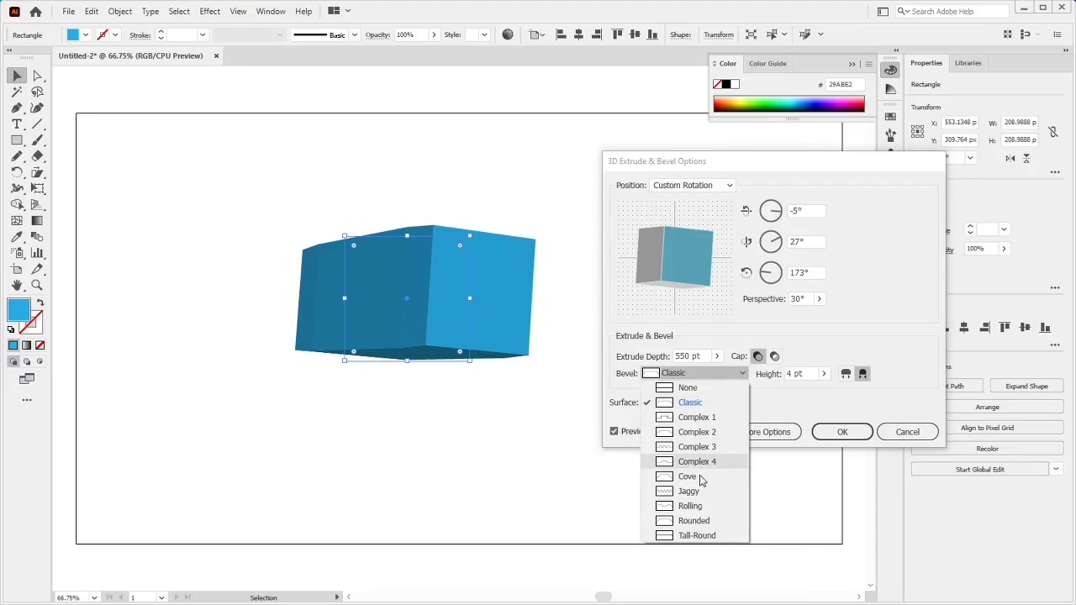
pyautogui.click(697, 520)
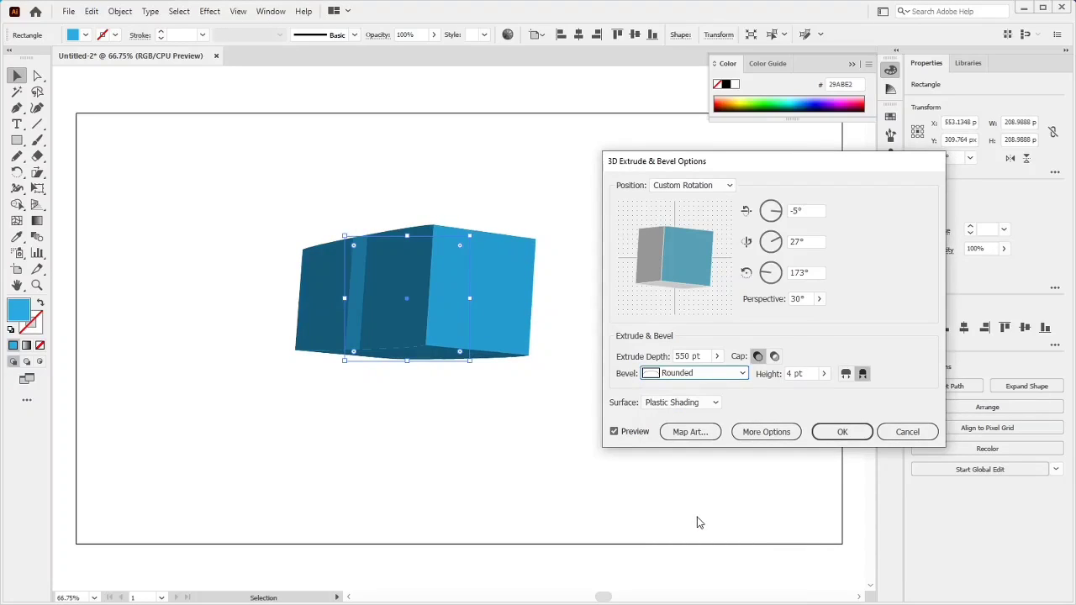
pyautogui.moveTo(662, 256); pyautogui.dragTo(685, 261)
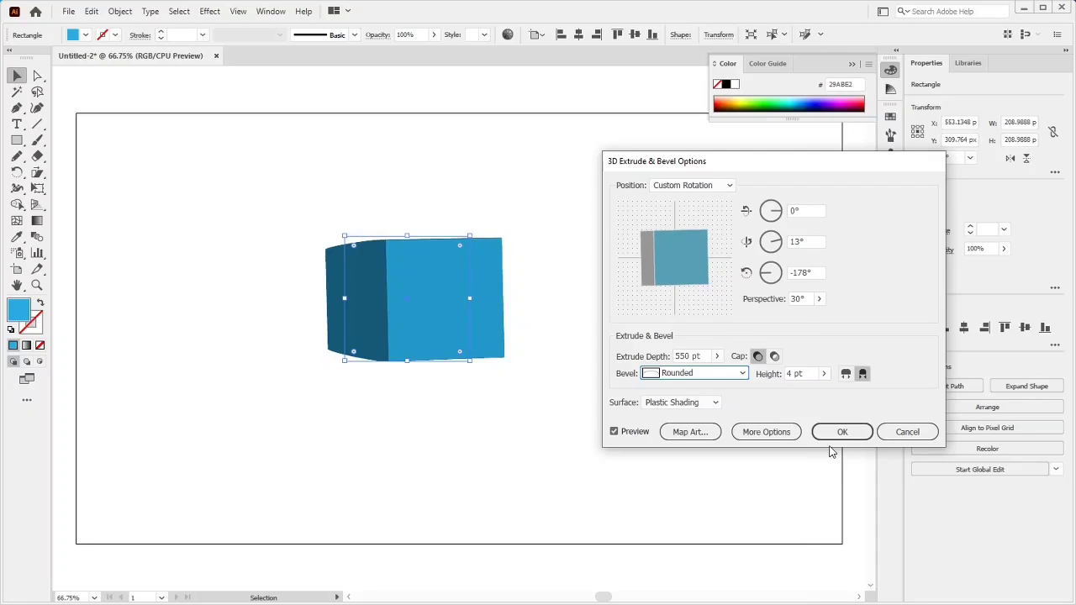
# Step: Raise the height of the block's Rounded bevel to 25 pt
pyautogui.click(804, 375)
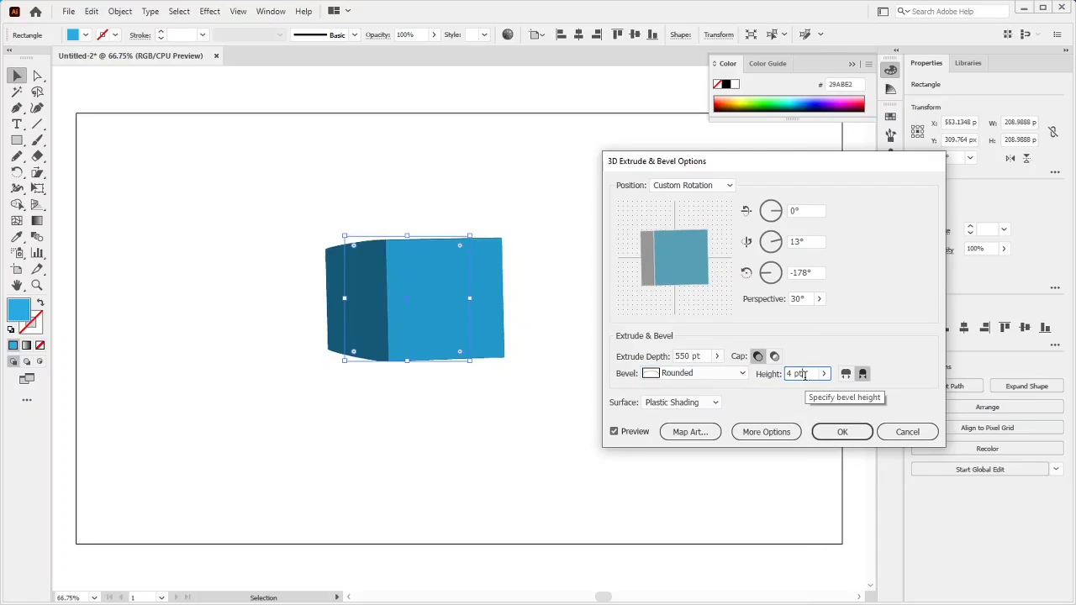
pyautogui.scroll(4, 804, 376)
pyautogui.scroll(15, 805, 376)
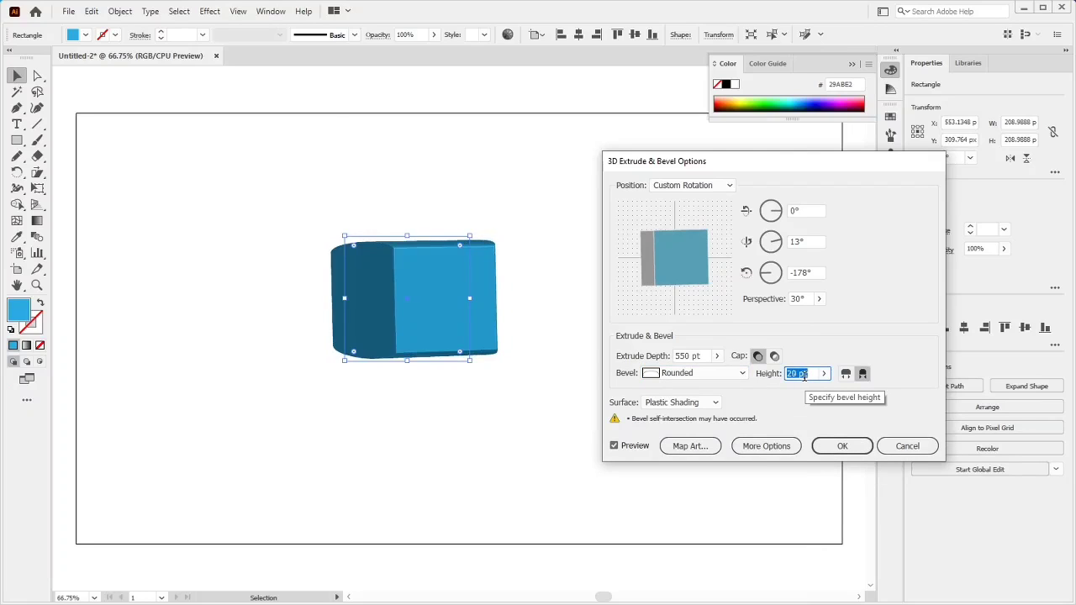
pyautogui.scroll(2, 804, 375)
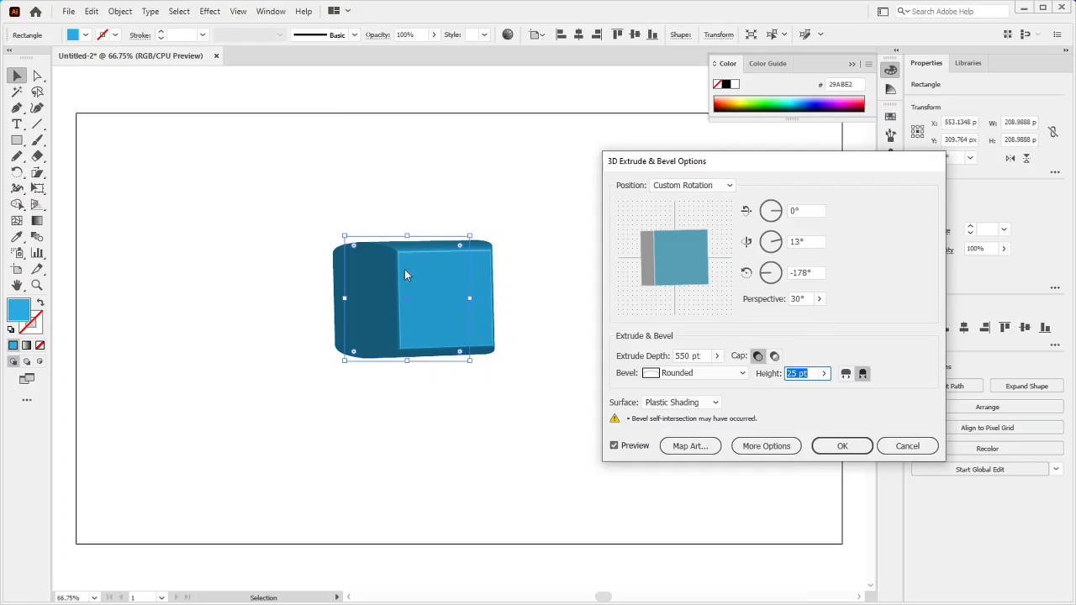
# Step: Switch the block's bevel to Tall-Round and raise the bevel height gradually to 90 pt
pyautogui.click(704, 376)
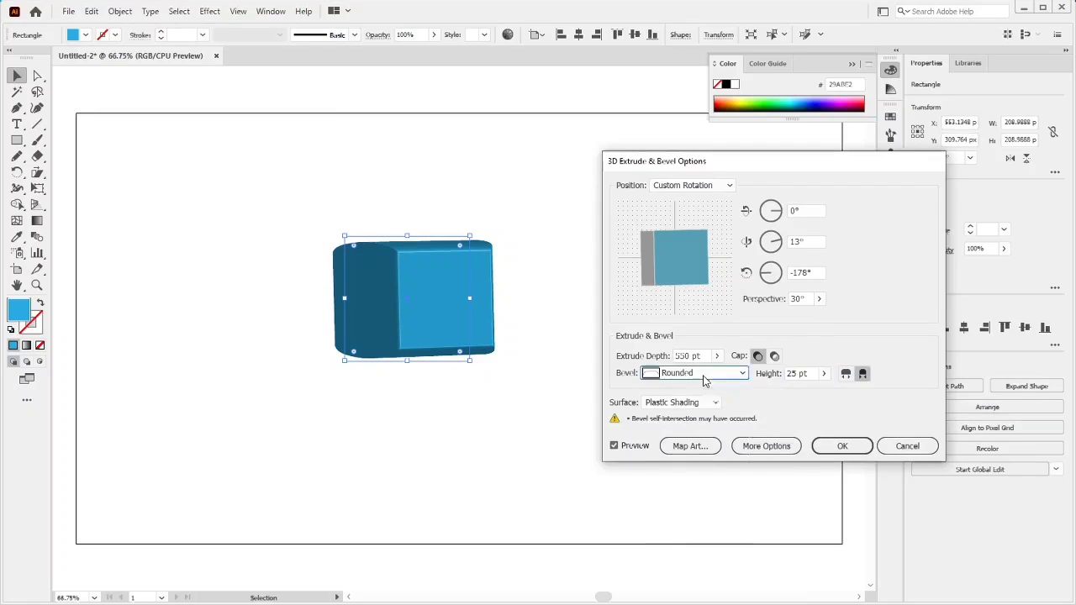
pyautogui.click(690, 536)
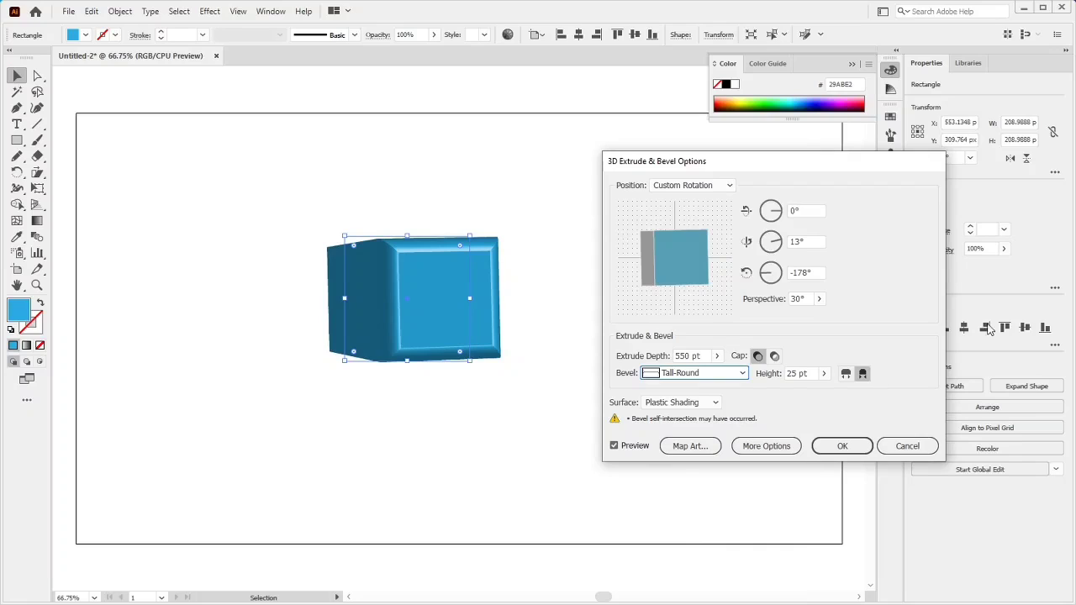
pyautogui.doubleClick(807, 375)
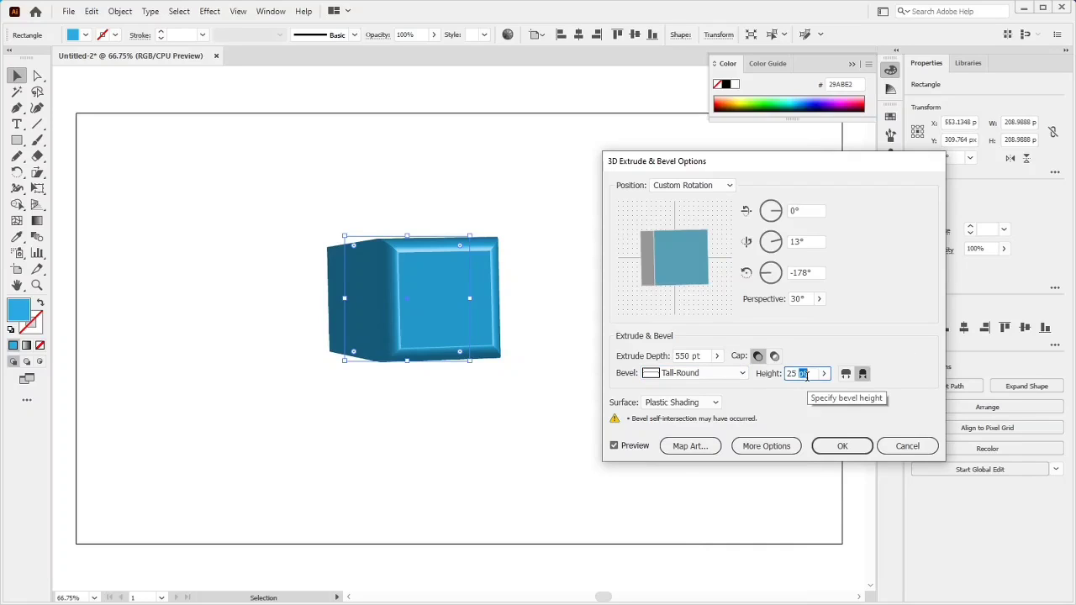
pyautogui.press('Up')
pyautogui.press('Up')
pyautogui.press('Up')
pyautogui.press('Up')
pyautogui.press('Up')
pyautogui.press('Up')
pyautogui.press('Up')
pyautogui.press('Up')
pyautogui.press('Up')
pyautogui.press('Up')
pyautogui.press('Up')
pyautogui.press('Up')
pyautogui.press('Up')
pyautogui.press('Up')
pyautogui.press('Up')
pyautogui.press('Up')
pyautogui.press('Up')
pyautogui.press('Up')
pyautogui.press('Up')
pyautogui.press('Up')
pyautogui.press('Up')
pyautogui.press('Up')
pyautogui.press('Up')
pyautogui.press('Up')
pyautogui.press('Up')
pyautogui.press('Up')
pyautogui.press('Up')
pyautogui.press('Up')
pyautogui.press('Up')
pyautogui.press('Up')
pyautogui.press('Up')
pyautogui.press('Up')
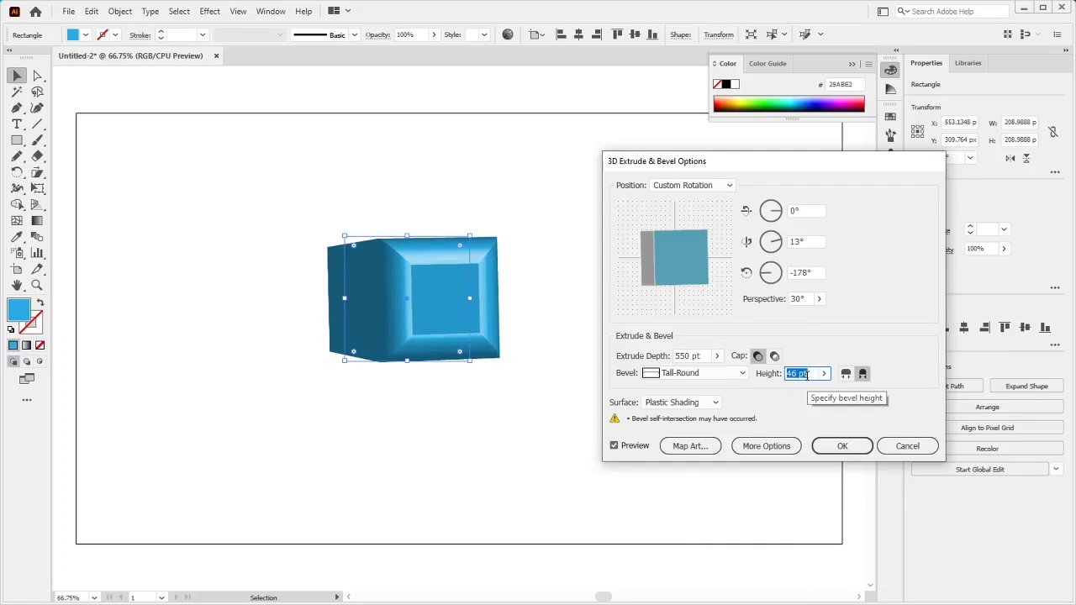
pyautogui.press('Up')
pyautogui.press('Up')
pyautogui.press('Up')
pyautogui.press('Up')
pyautogui.press('Up')
pyautogui.press('Up')
pyautogui.press('Up')
pyautogui.press('Up')
pyautogui.press('Up')
pyautogui.press('Up')
pyautogui.press('Up')
pyautogui.press('Up')
pyautogui.press('Up')
pyautogui.press('Up')
pyautogui.press('Up')
pyautogui.press('Up')
pyautogui.press('Up')
pyautogui.press('Up')
pyautogui.press('Up')
pyautogui.press('Up')
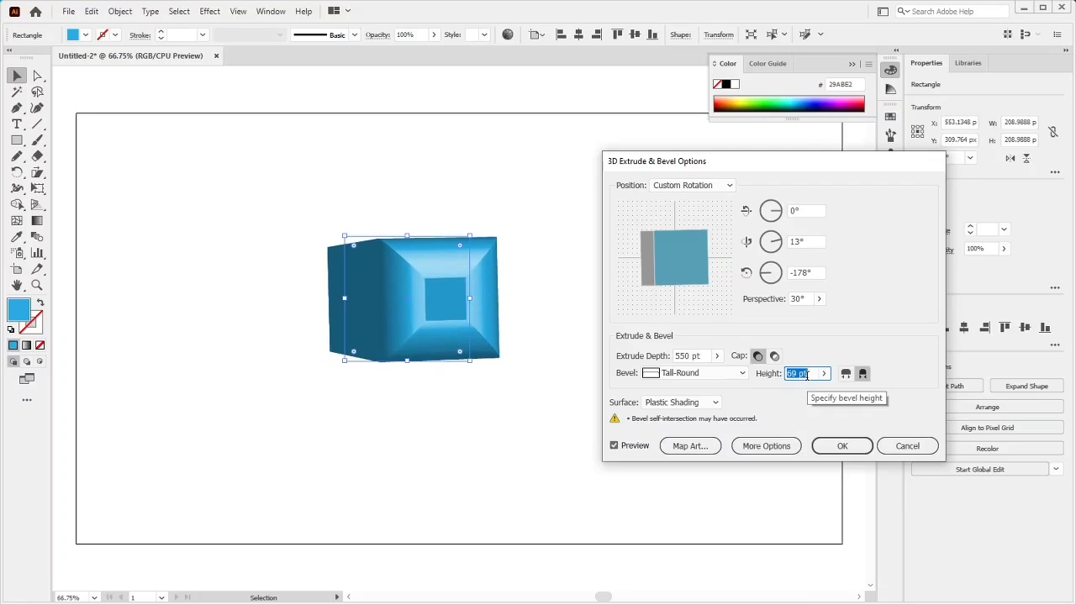
pyautogui.press('Up')
pyautogui.press('Up')
pyautogui.press('Up')
pyautogui.press('Up')
pyautogui.press('Up')
pyautogui.press('Up')
pyautogui.press('Up')
pyautogui.press('Up')
pyautogui.press('Up')
pyautogui.press('Up')
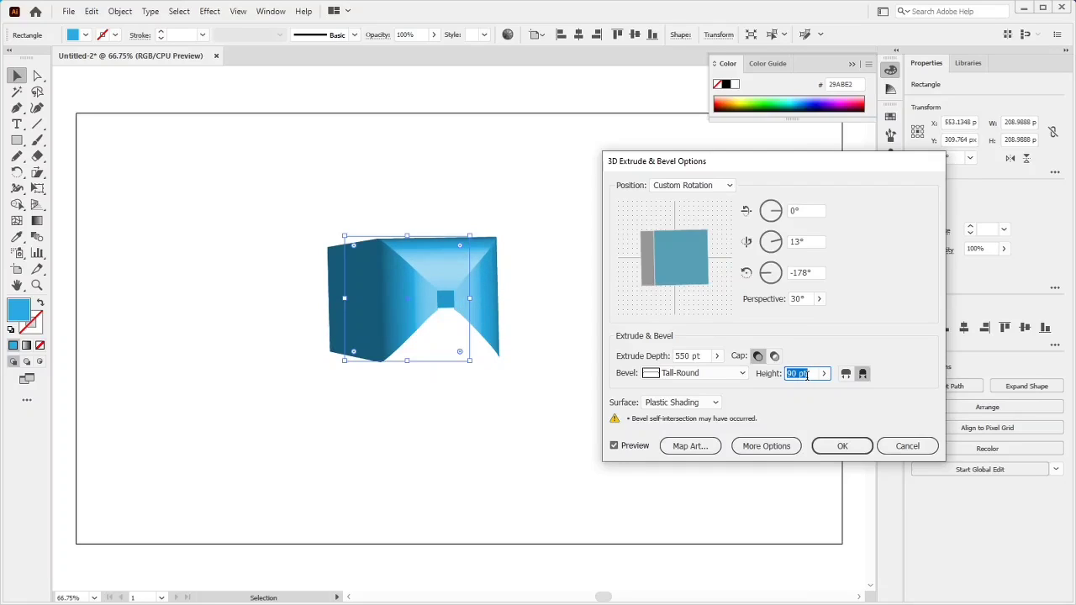
# Step: Reduce the height of the Tall-Round bevel to 1 pt
pyautogui.press('Down')
pyautogui.press('Down')
pyautogui.press('Down')
pyautogui.press('Down')
pyautogui.press('Down')
pyautogui.press('Down')
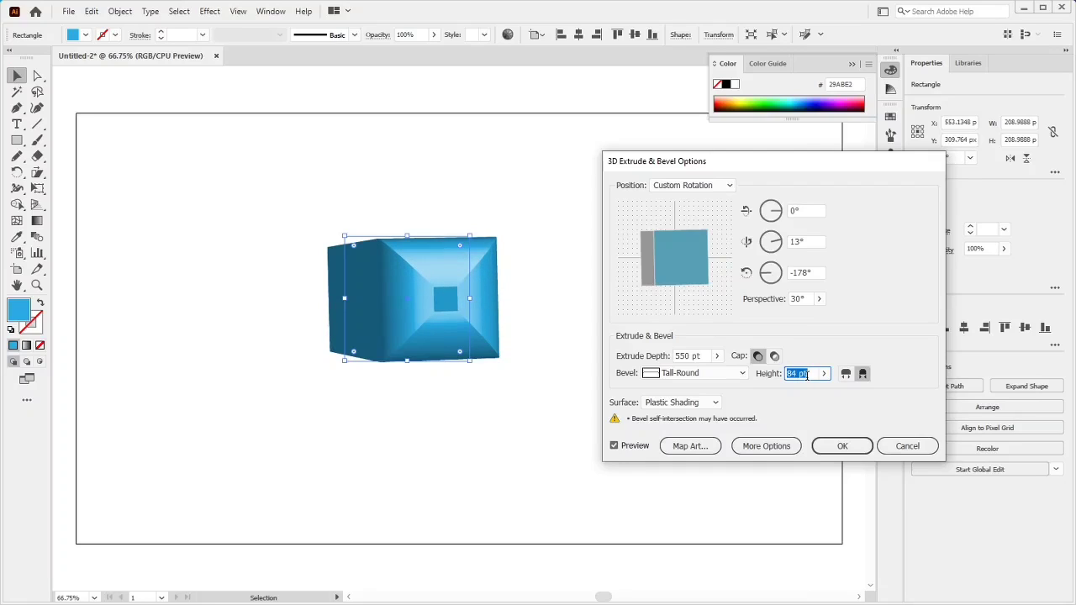
pyautogui.press('Down')
pyautogui.press('Down')
pyautogui.write('0')
pyautogui.press('Tab')
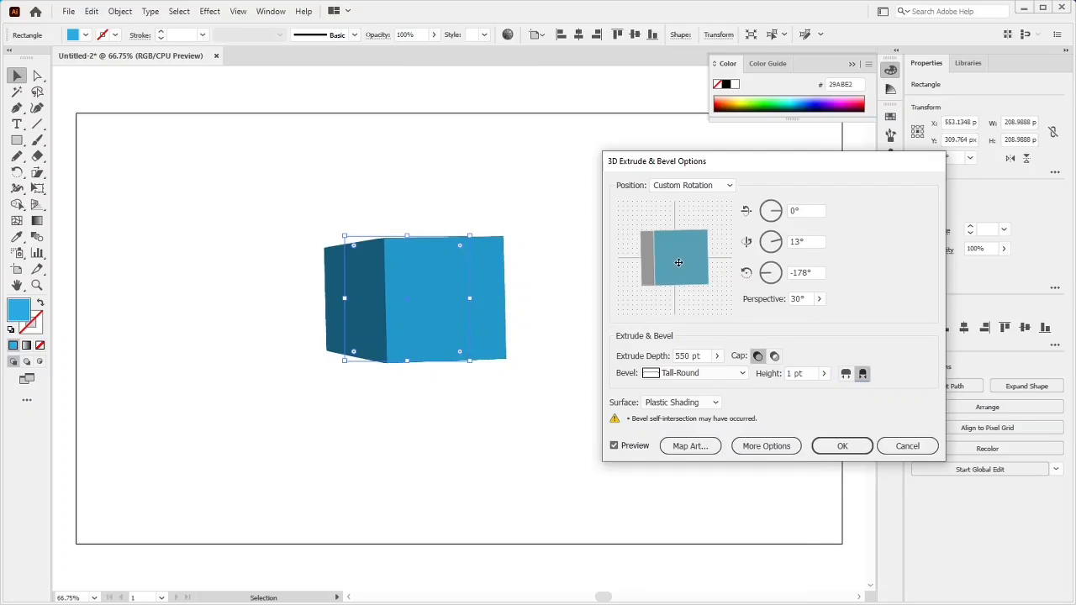
# Step: Set the block's bevel back to None and rotate the block freely to about 9°, 31° and -172°
pyautogui.moveTo(679, 264); pyautogui.dragTo(696, 267)
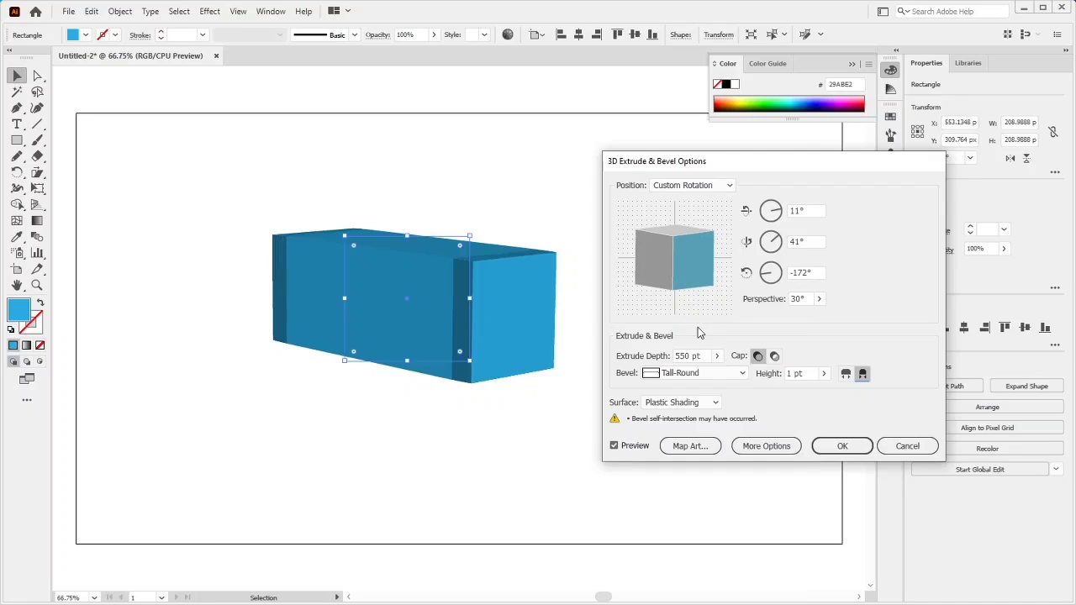
pyautogui.click(701, 375)
pyautogui.click(701, 389)
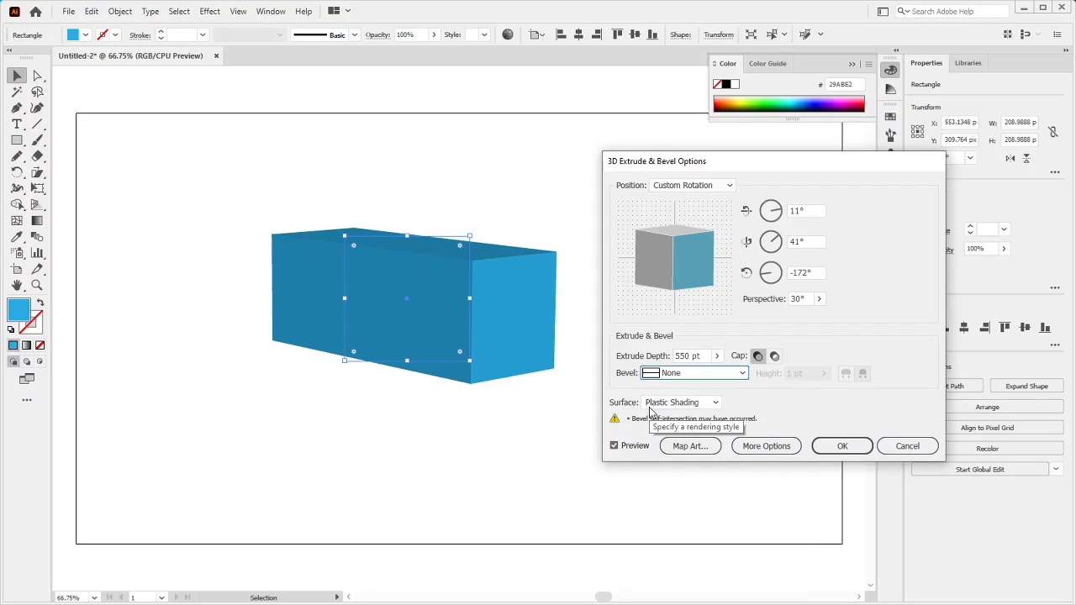
pyautogui.click(699, 250)
pyautogui.moveTo(698, 249); pyautogui.dragTo(692, 249)
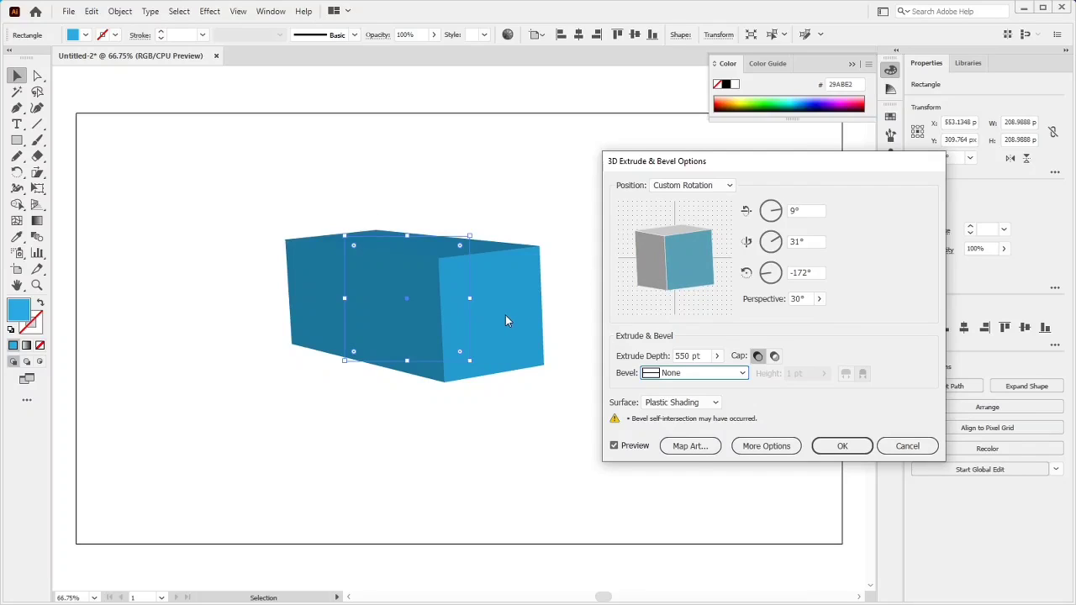
# Step: Compare the Wireframe, No Shading and Diffuse Shading surfaces on the block, ending with Plastic Shading
pyautogui.click(713, 405)
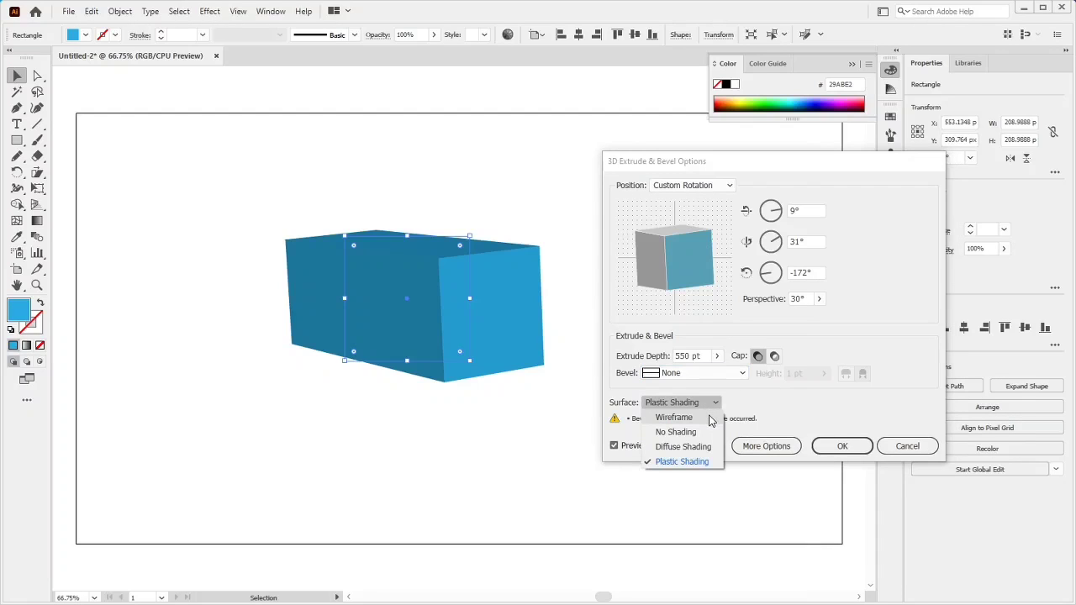
pyautogui.click(711, 418)
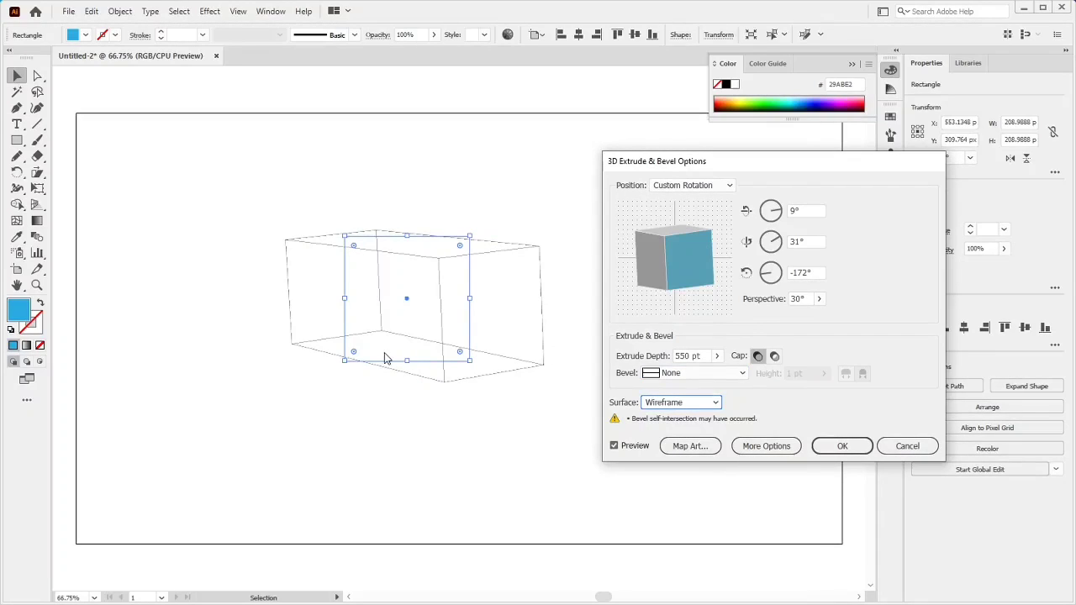
pyautogui.click(705, 407)
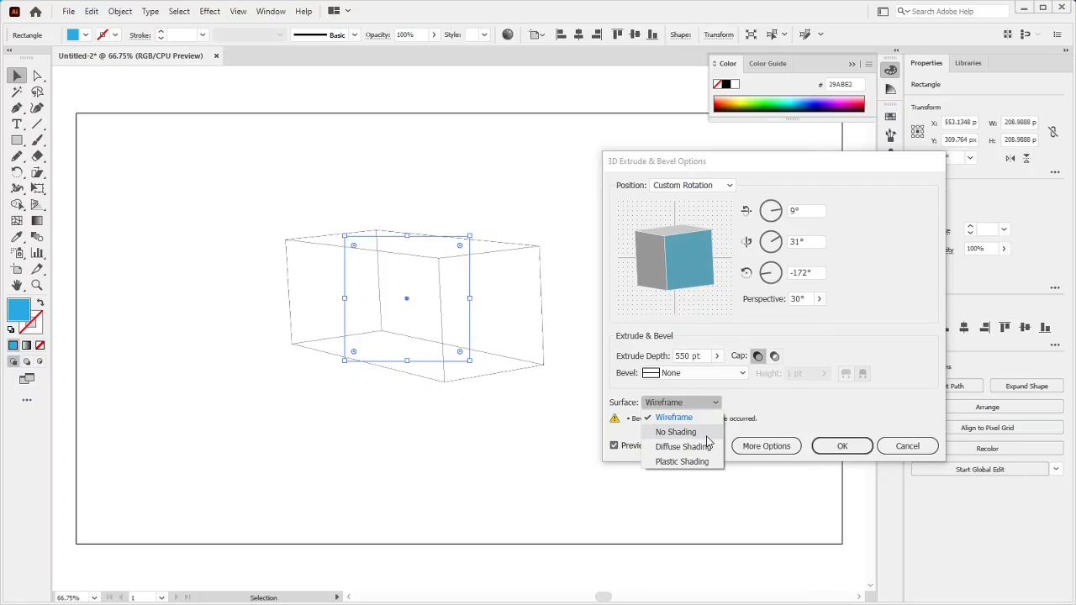
pyautogui.click(707, 434)
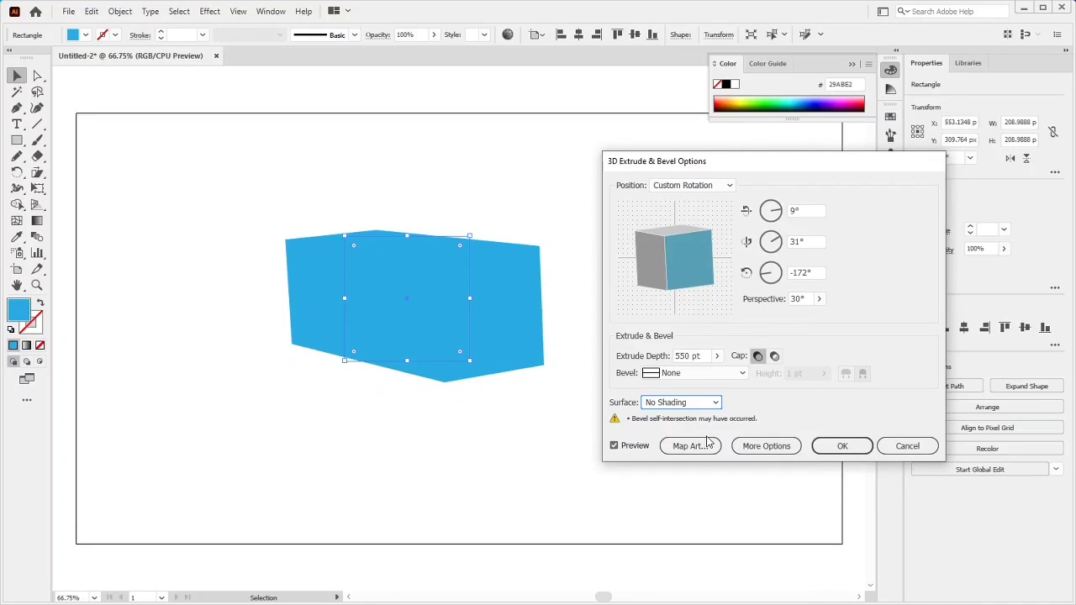
pyautogui.click(715, 403)
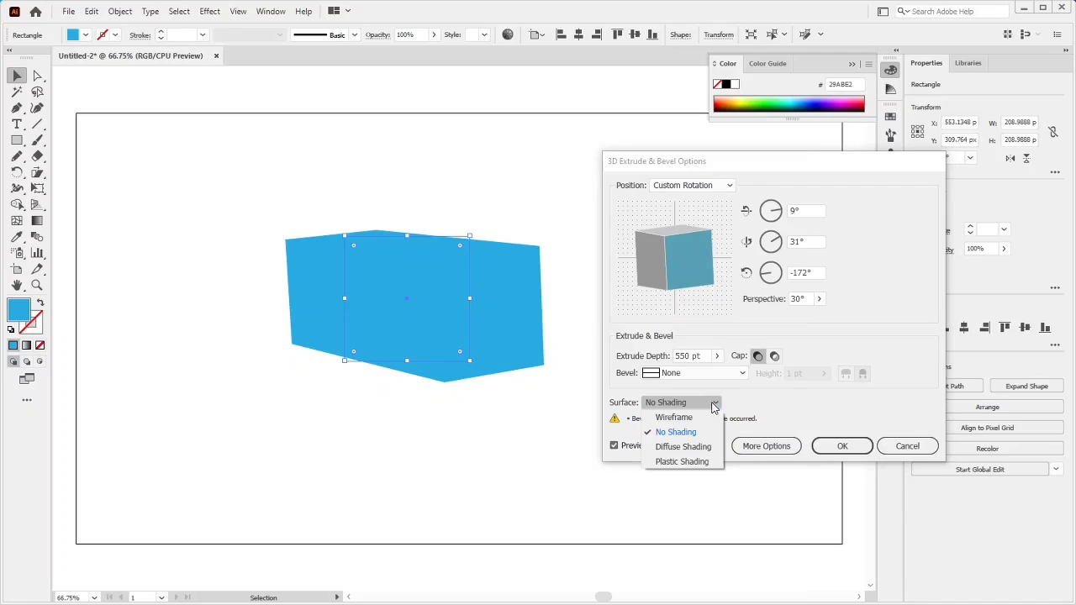
pyautogui.click(700, 447)
pyautogui.click(700, 407)
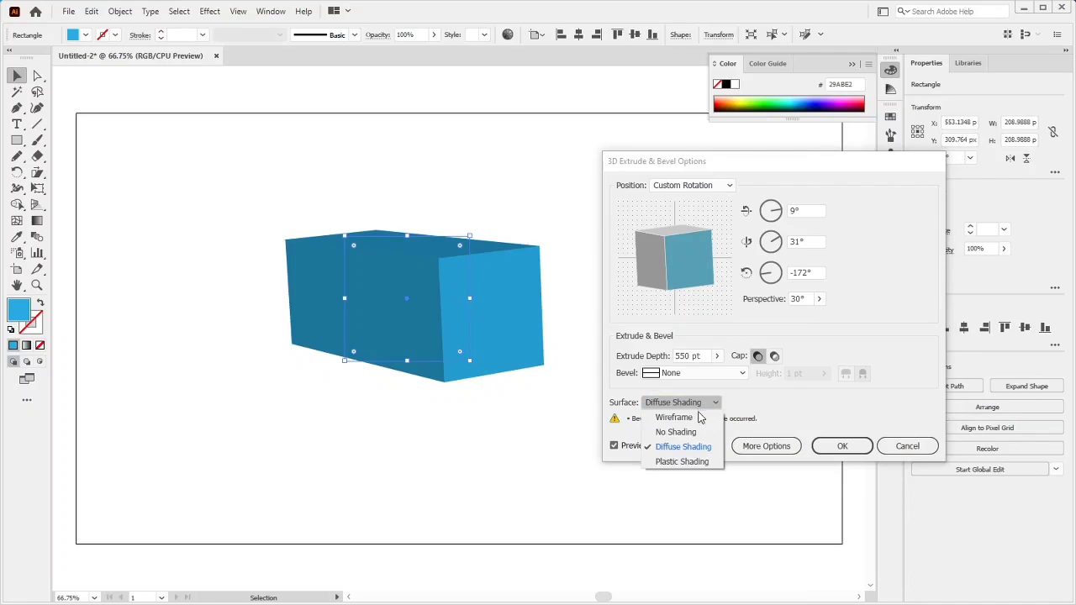
pyautogui.click(680, 462)
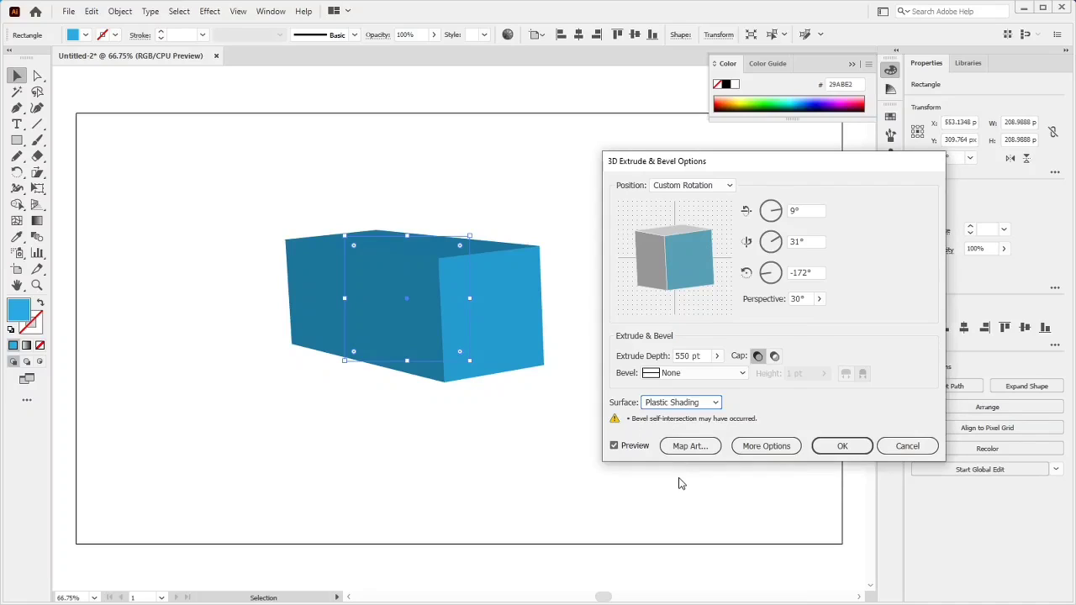
# Step: Show the additional surface lighting options and reposition the light around the sphere, ending at the sphere's left edge
pyautogui.click(750, 452)
pyautogui.moveTo(793, 168); pyautogui.dragTo(813, 60)
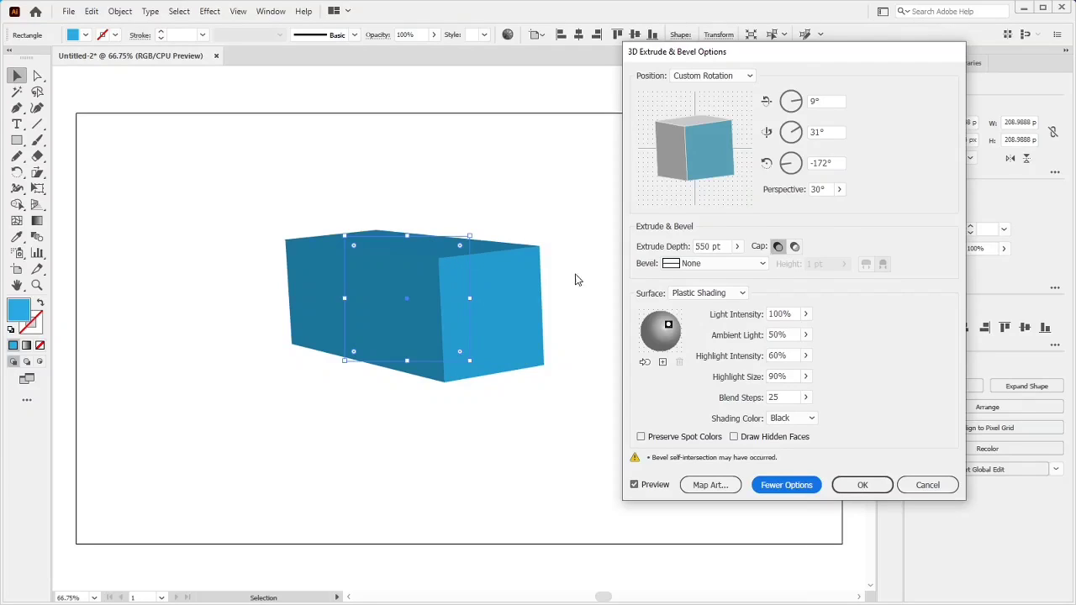
pyautogui.click(667, 323)
pyautogui.moveTo(668, 327); pyautogui.dragTo(659, 315)
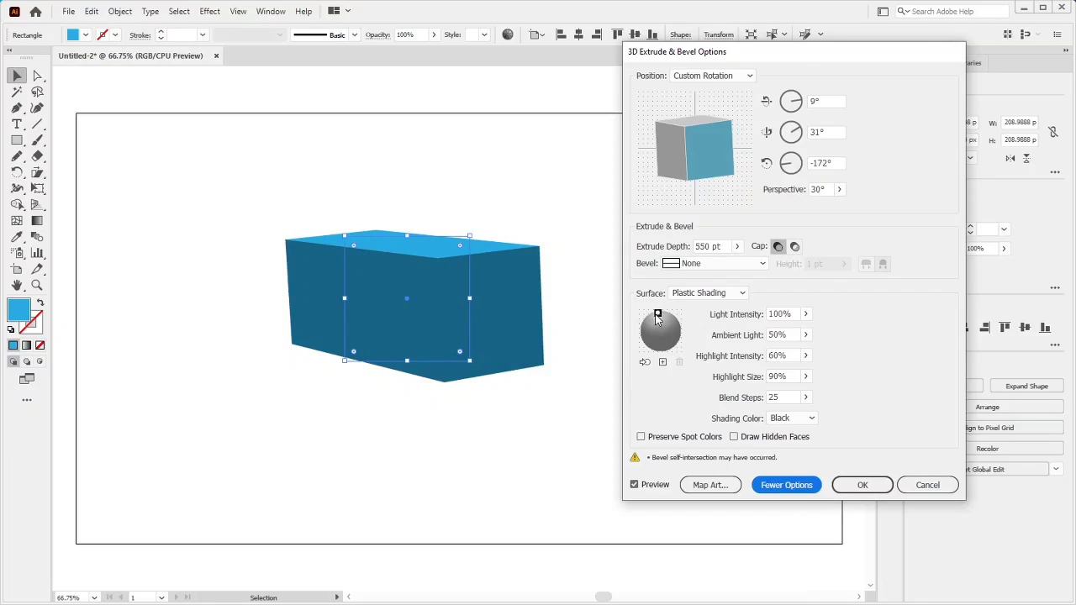
pyautogui.moveTo(654, 312); pyautogui.dragTo(635, 336)
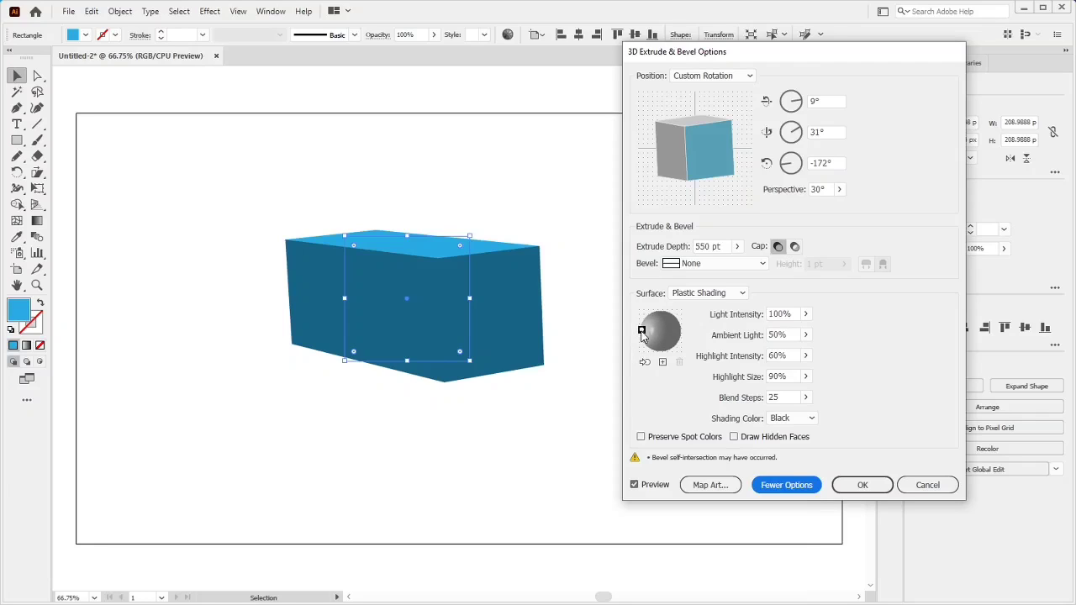
pyautogui.moveTo(640, 332); pyautogui.dragTo(642, 337)
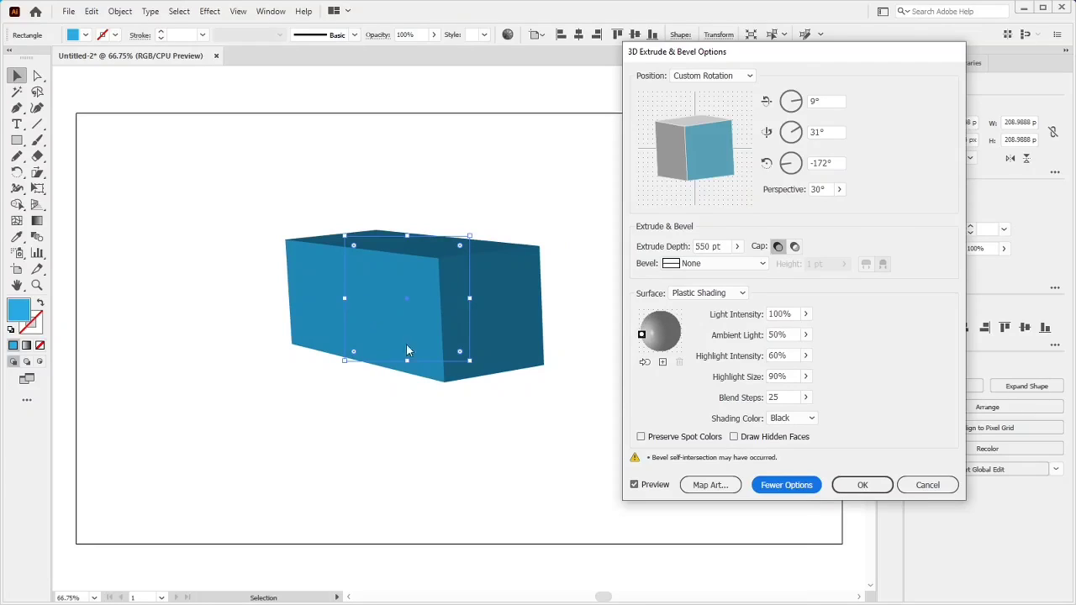
# Step: Add a second light and place it at the upper edge of the lighting sphere
pyautogui.click(662, 365)
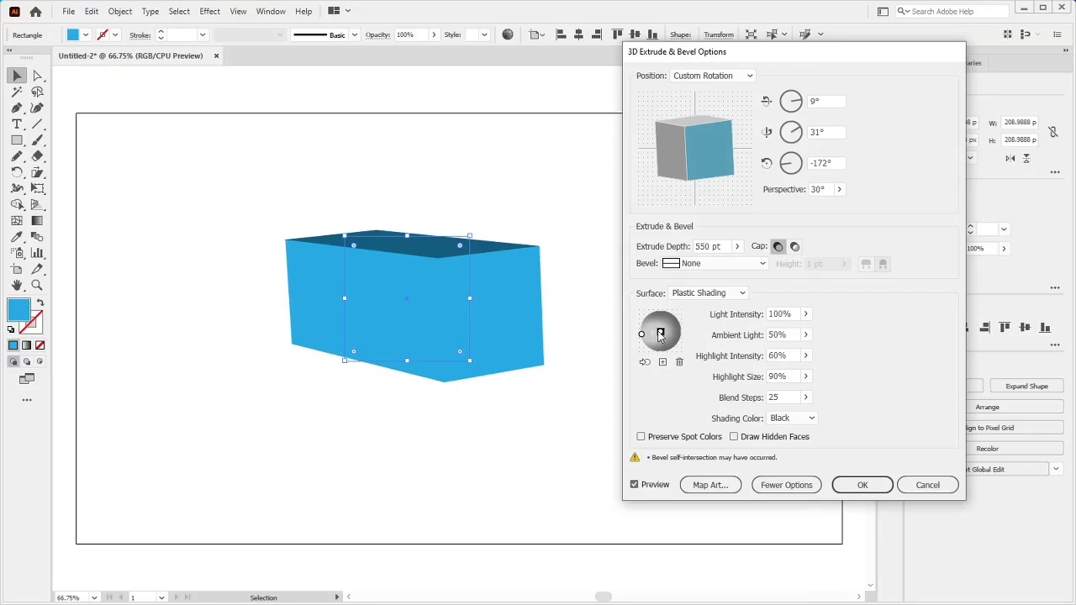
pyautogui.moveTo(663, 337); pyautogui.dragTo(663, 322)
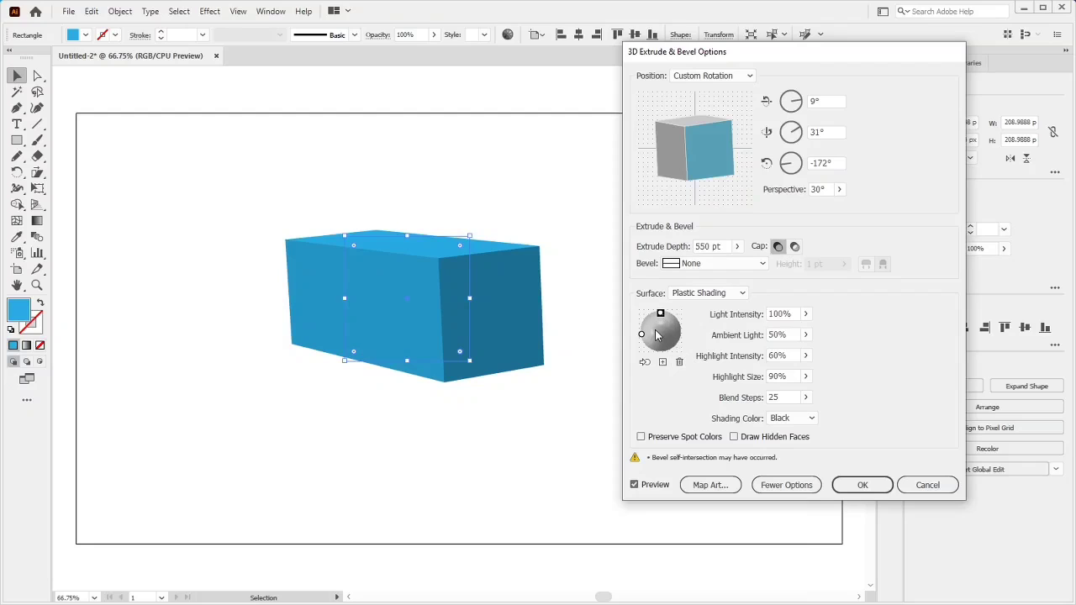
# Step: Reduce the extrude depth to 272 pt and rotate the block freely to about 5°, 15° and -177°
pyautogui.click(736, 247)
pyautogui.moveTo(708, 265); pyautogui.dragTo(694, 269)
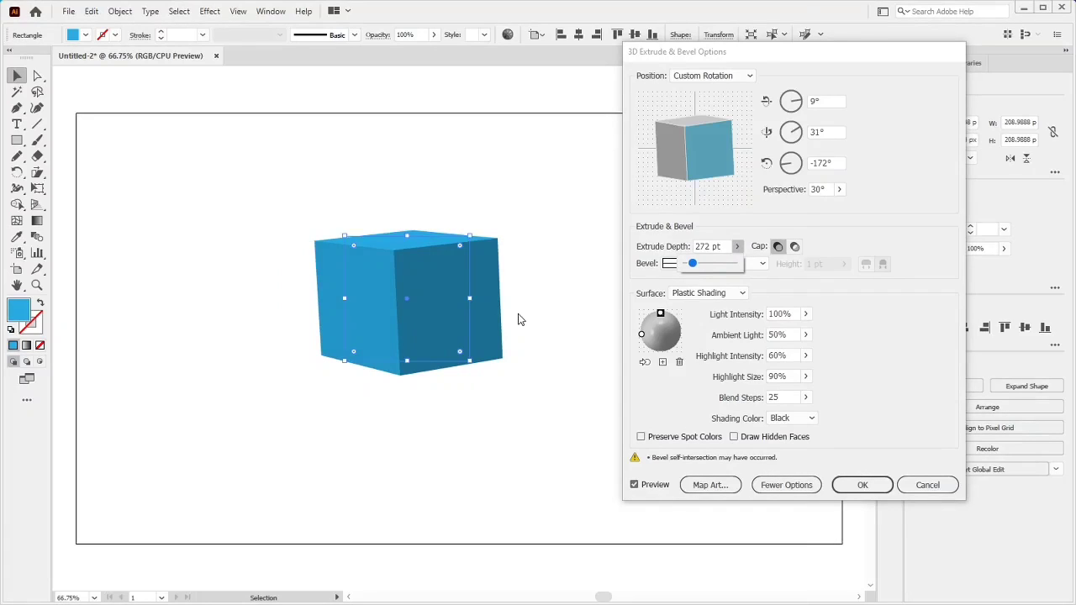
pyautogui.moveTo(701, 161); pyautogui.dragTo(683, 168)
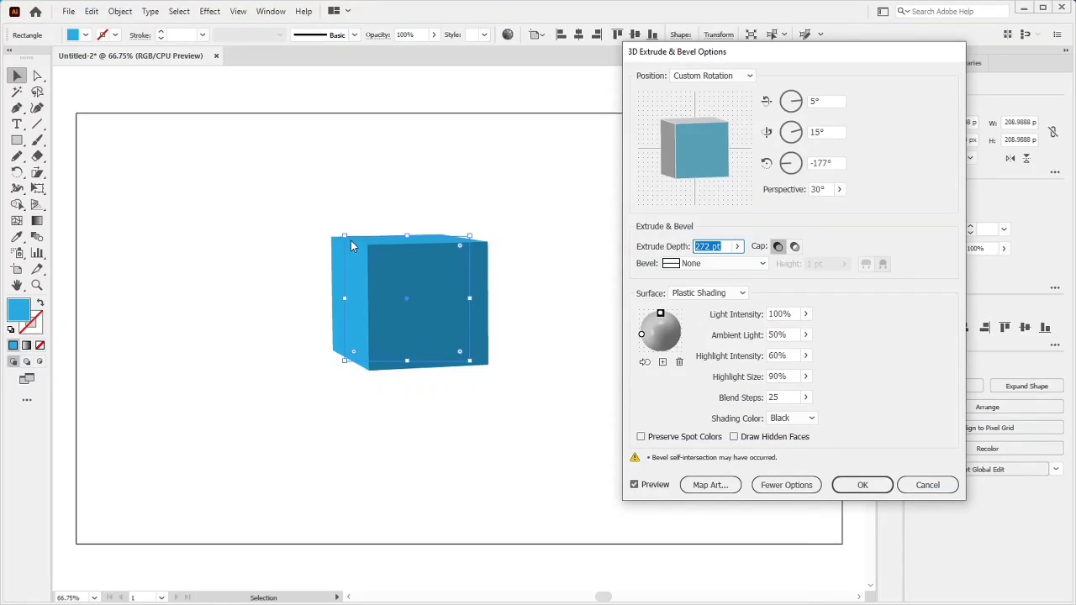
# Step: Add a third light at the center of the lighting sphere and try placing lights behind the block
pyautogui.click(662, 362)
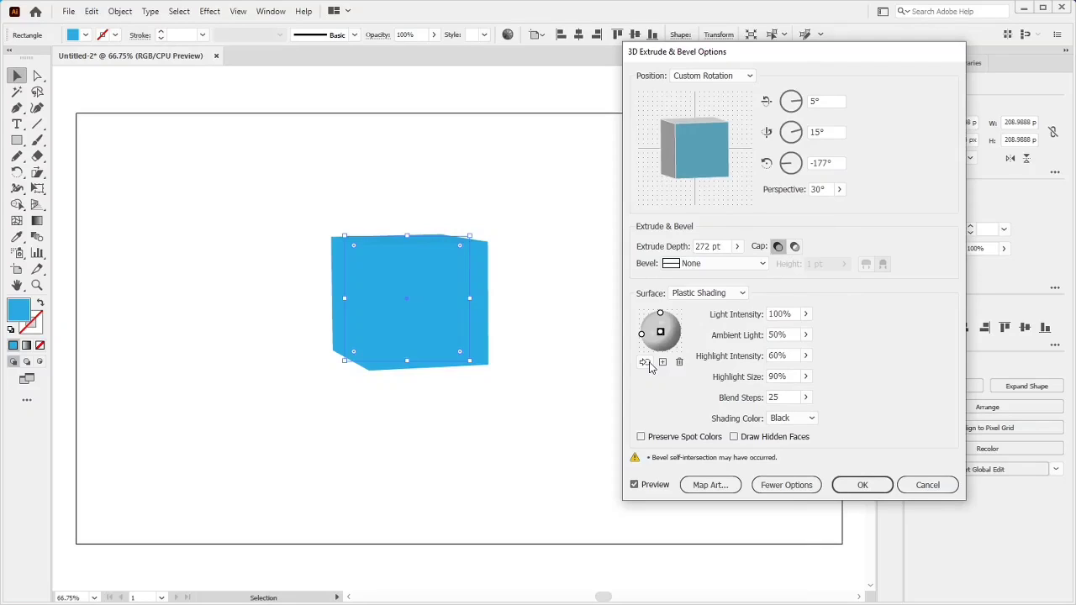
pyautogui.click(648, 366)
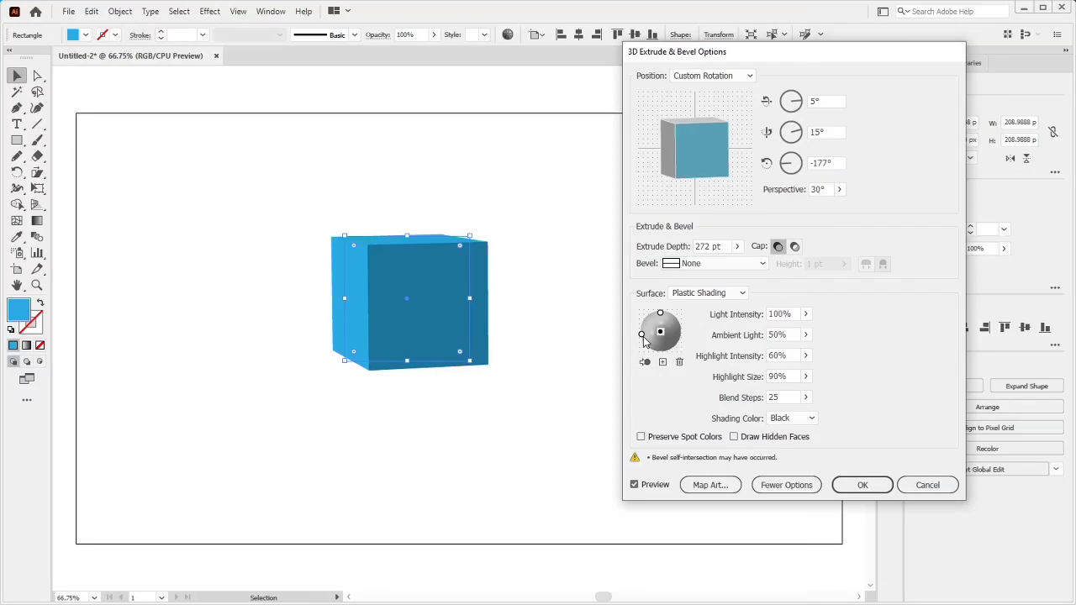
pyautogui.moveTo(643, 338)
pyautogui.mouseDown()
pyautogui.moveTo(663, 337)
pyautogui.moveTo(643, 341)
pyautogui.mouseUp()
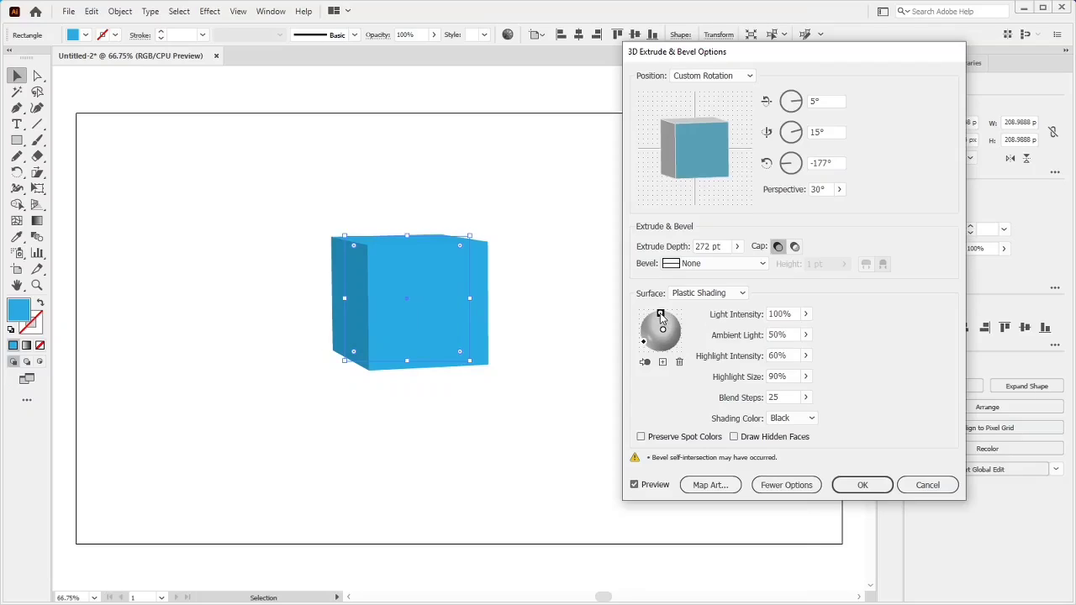
# Step: Delete the light at the sphere's upper edge and readjust the remaining light near the sphere's left edge
pyautogui.click(680, 363)
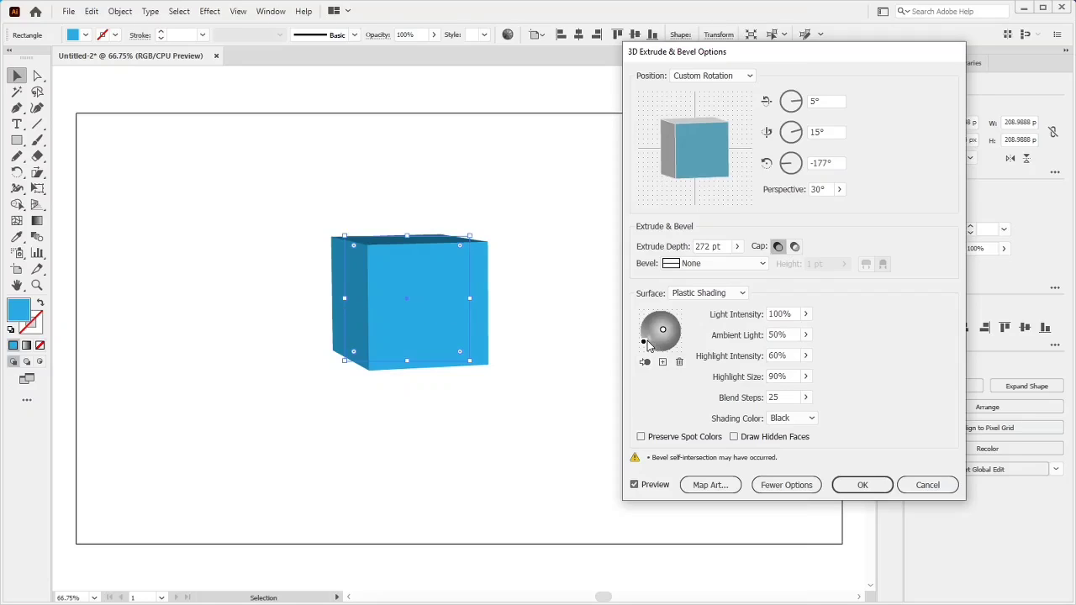
pyautogui.click(643, 342)
pyautogui.moveTo(642, 339)
pyautogui.mouseDown()
pyautogui.moveTo(641, 327)
pyautogui.moveTo(647, 339)
pyautogui.mouseUp()
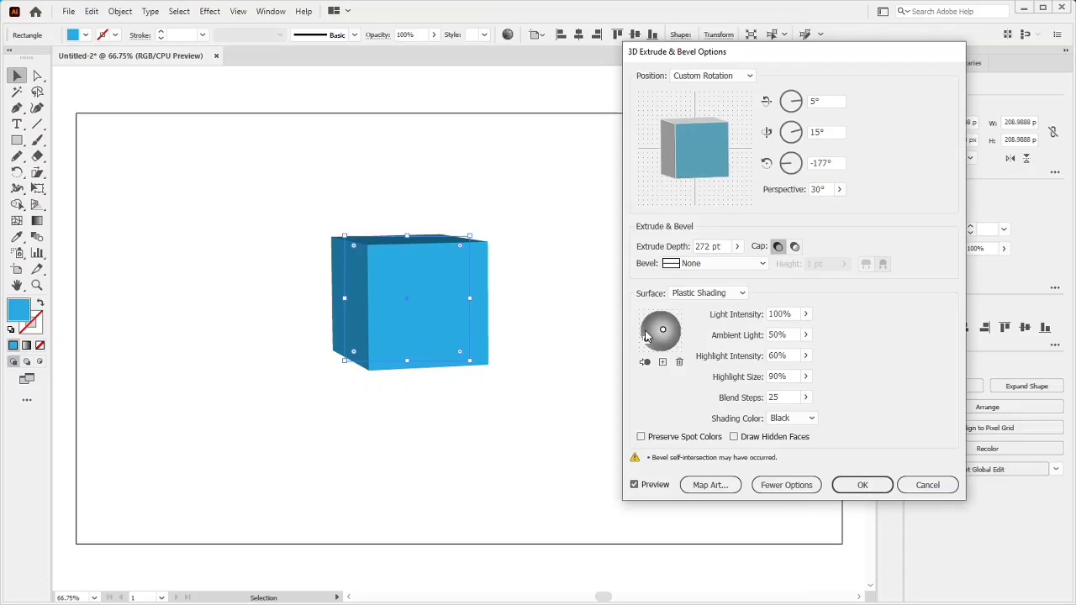
pyautogui.moveTo(646, 336); pyautogui.dragTo(647, 337)
pyautogui.click(664, 332)
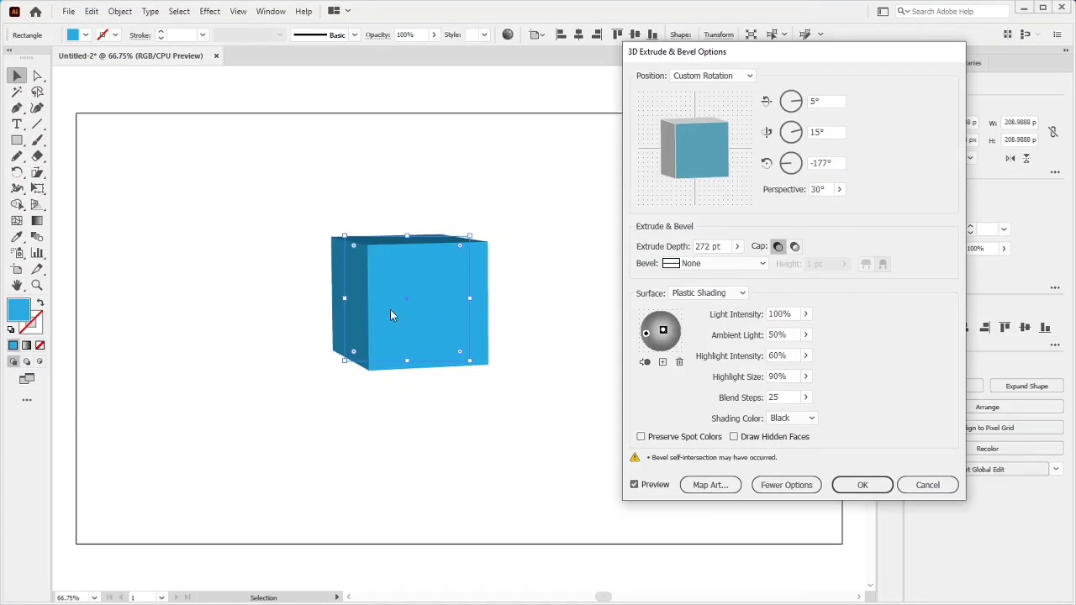
# Step: Set the light intensity of the light at the sphere's center to 50%
pyautogui.click(783, 313)
pyautogui.write('50')
pyautogui.press('Tab')
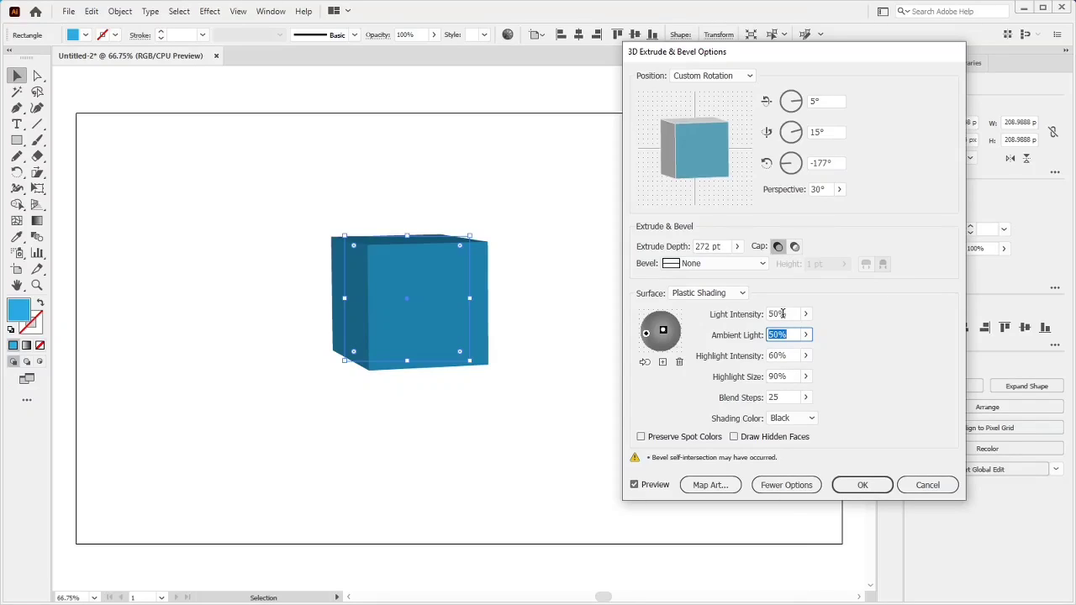
pyautogui.click(791, 355)
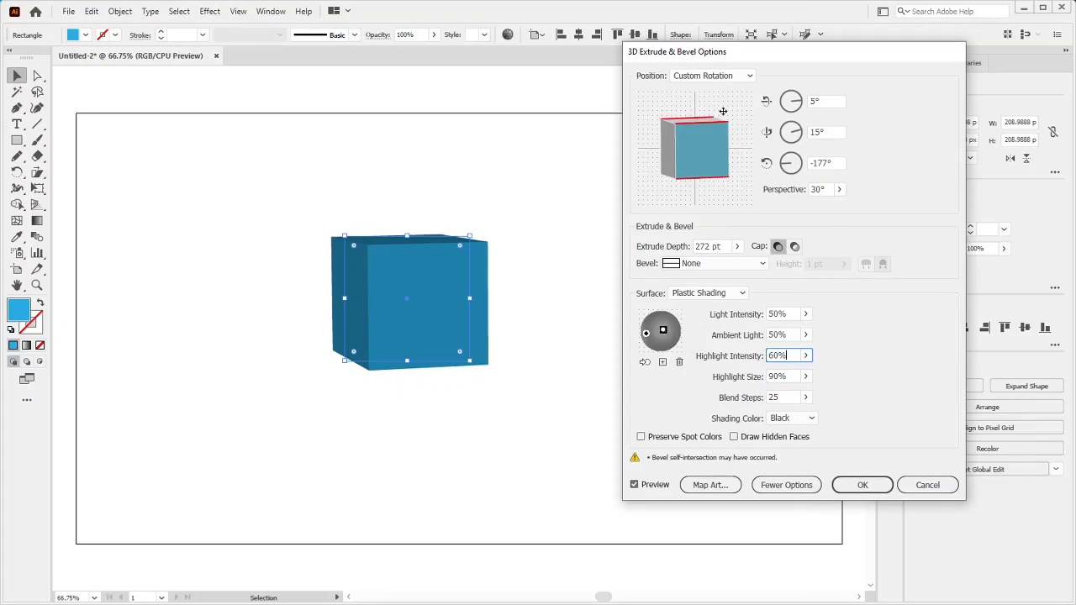
# Step: Rotate the block freely to about -1°, 27° and 158° and set the extrude depth to 600 pt
pyautogui.moveTo(701, 150); pyautogui.dragTo(730, 127)
pyautogui.doubleClick(713, 247)
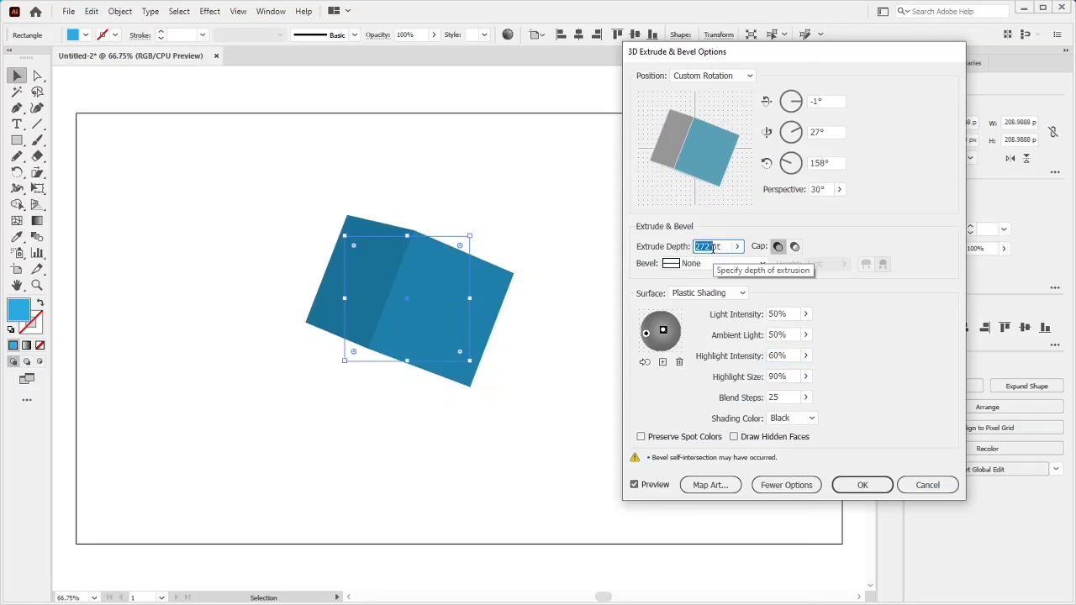
pyautogui.write('600')
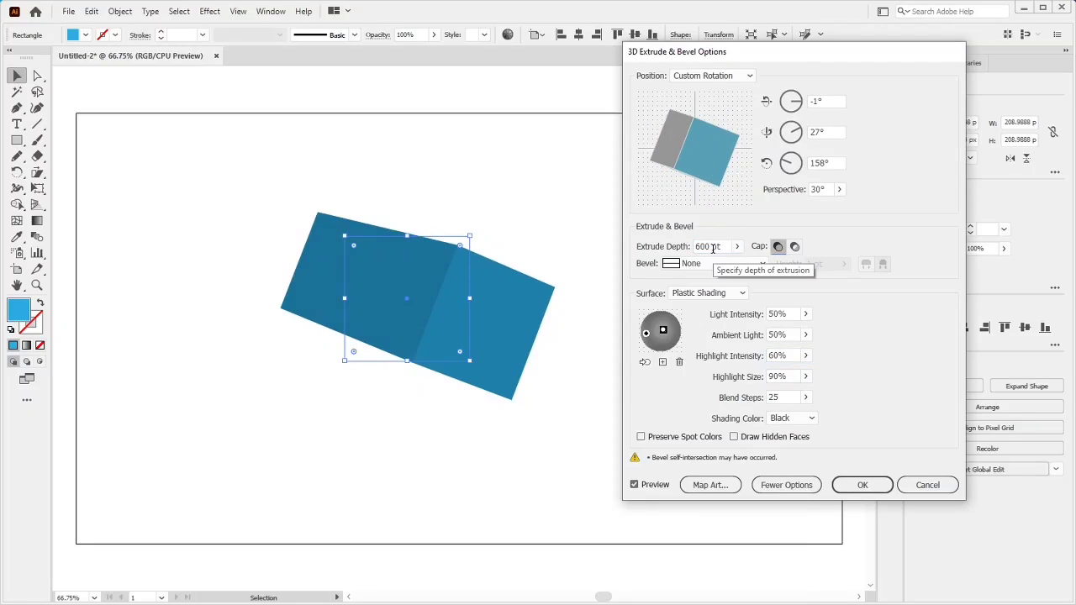
# Step: Rotate the block to about -51°, 0° and 89° and set the extrude depth to 800 pt
pyautogui.moveTo(706, 160)
pyautogui.mouseDown()
pyautogui.moveTo(719, 140)
pyautogui.moveTo(707, 157)
pyautogui.moveTo(695, 141)
pyautogui.moveTo(715, 144)
pyautogui.moveTo(692, 123)
pyautogui.moveTo(662, 143)
pyautogui.moveTo(665, 133)
pyautogui.moveTo(706, 145)
pyautogui.mouseUp()
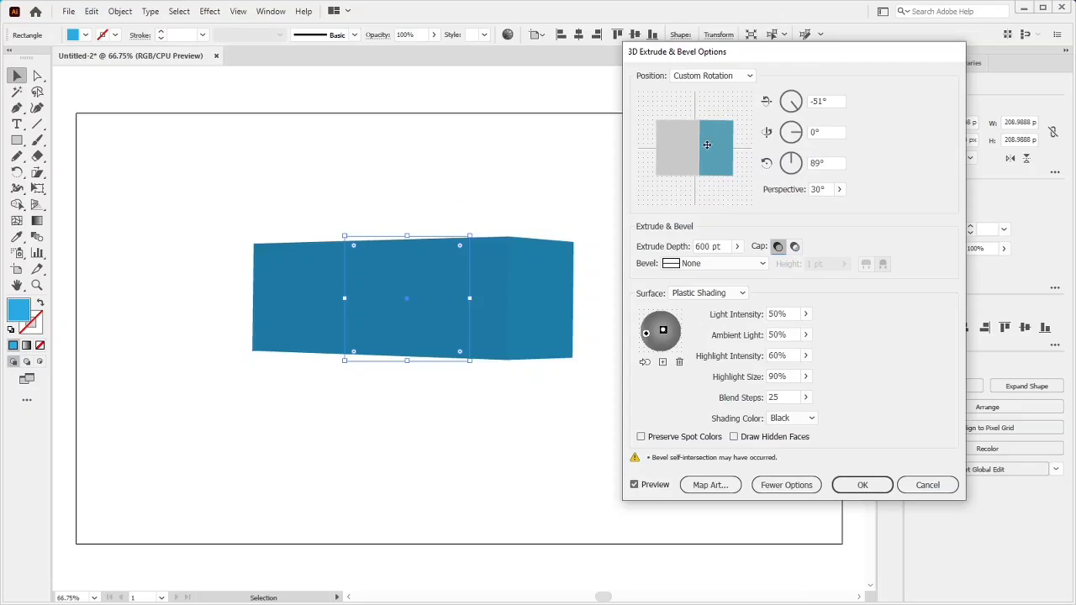
pyautogui.click(719, 247)
pyautogui.write('800')
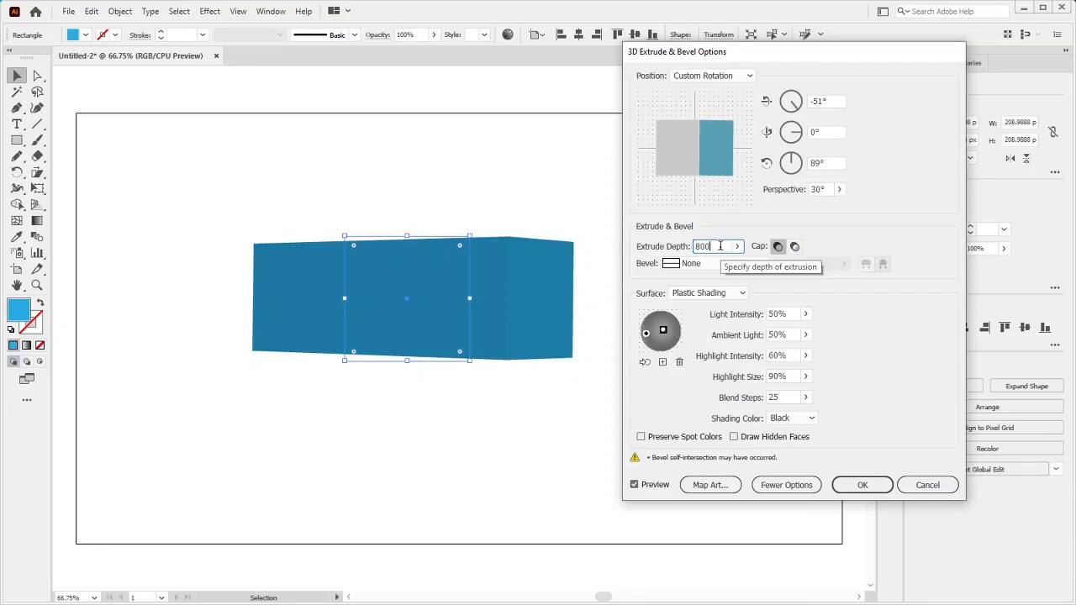
pyautogui.press('Tab')
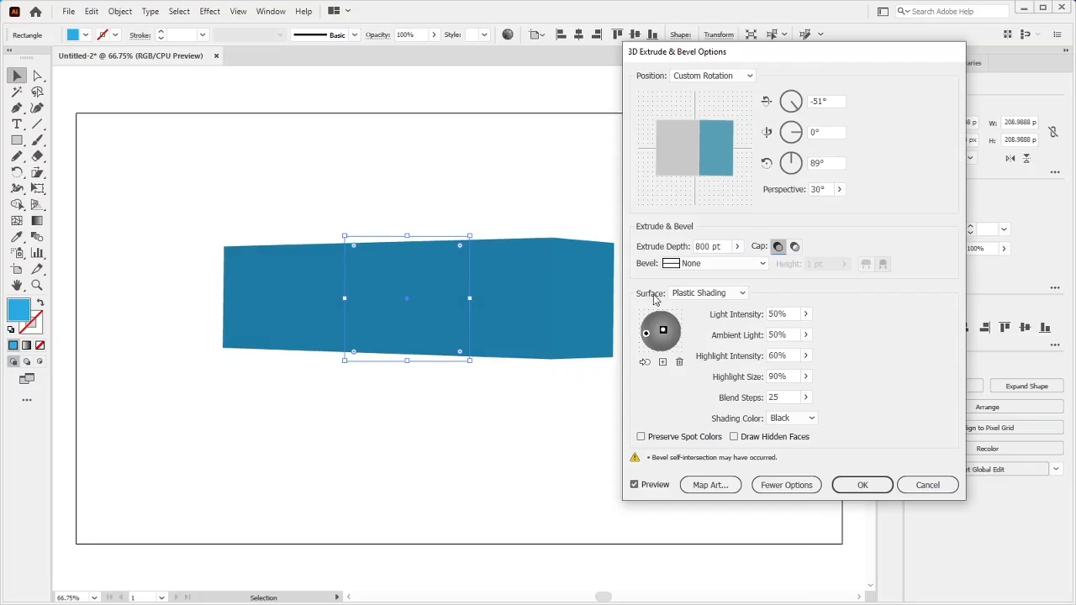
# Step: Move the options dialog clear of the block and set the blend steps to 100
pyautogui.moveTo(835, 60); pyautogui.dragTo(891, 61)
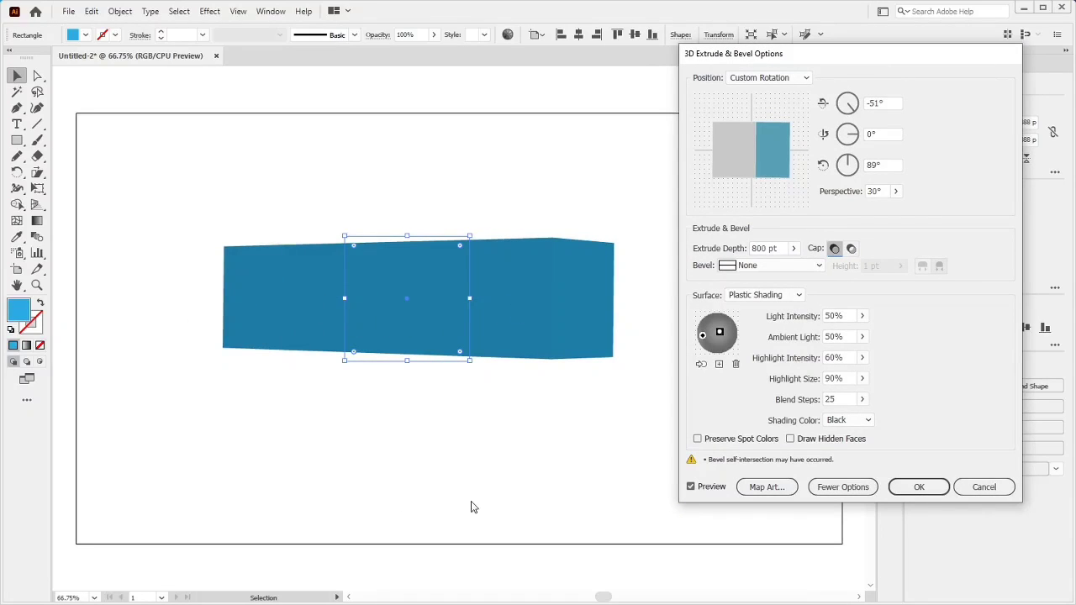
pyautogui.click(836, 400)
pyautogui.click(830, 397)
pyautogui.doubleClick(829, 397)
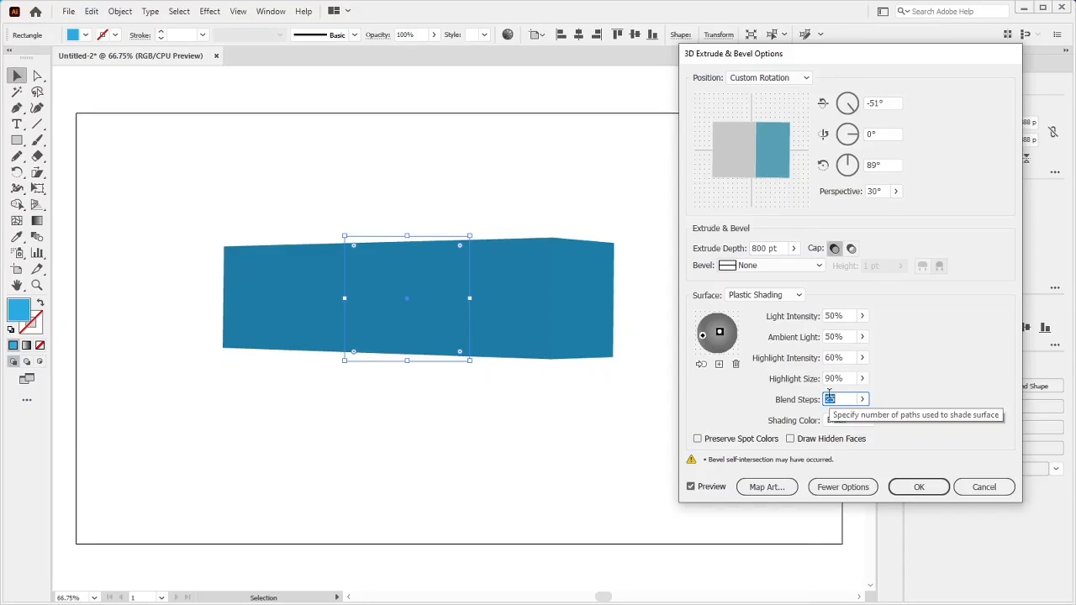
pyautogui.write('100')
pyautogui.press('Tab')
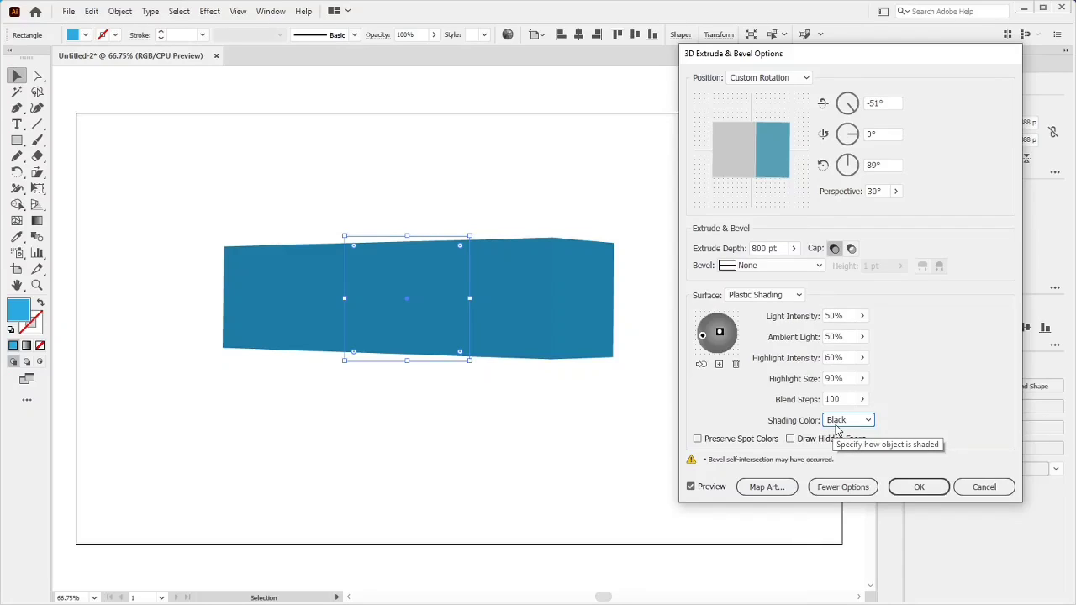
# Step: Try the shading color None on the block and return it to Black
pyautogui.click(849, 420)
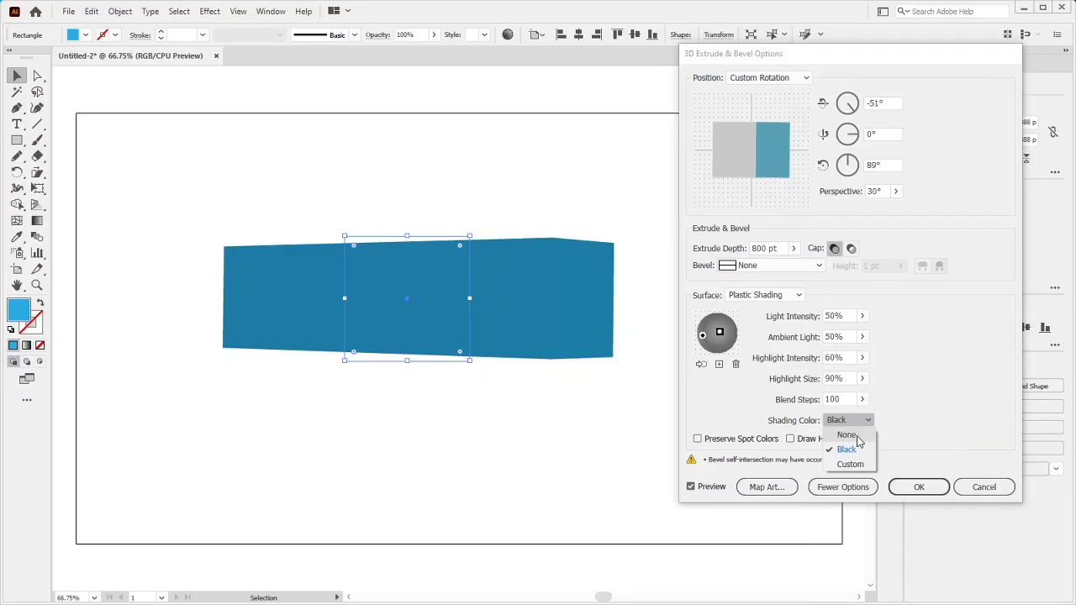
pyautogui.click(847, 435)
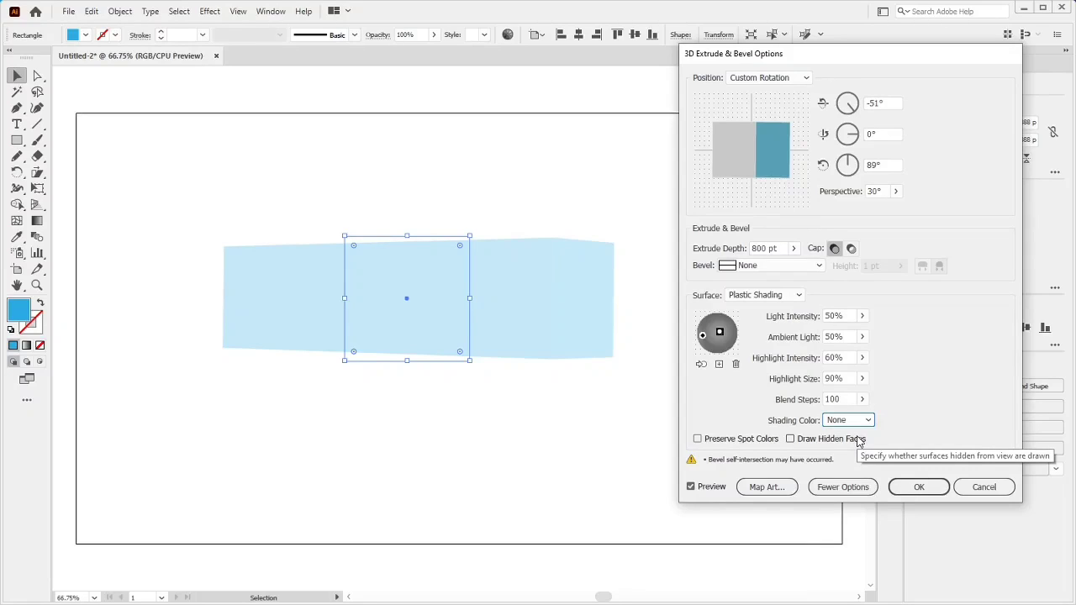
pyautogui.click(853, 421)
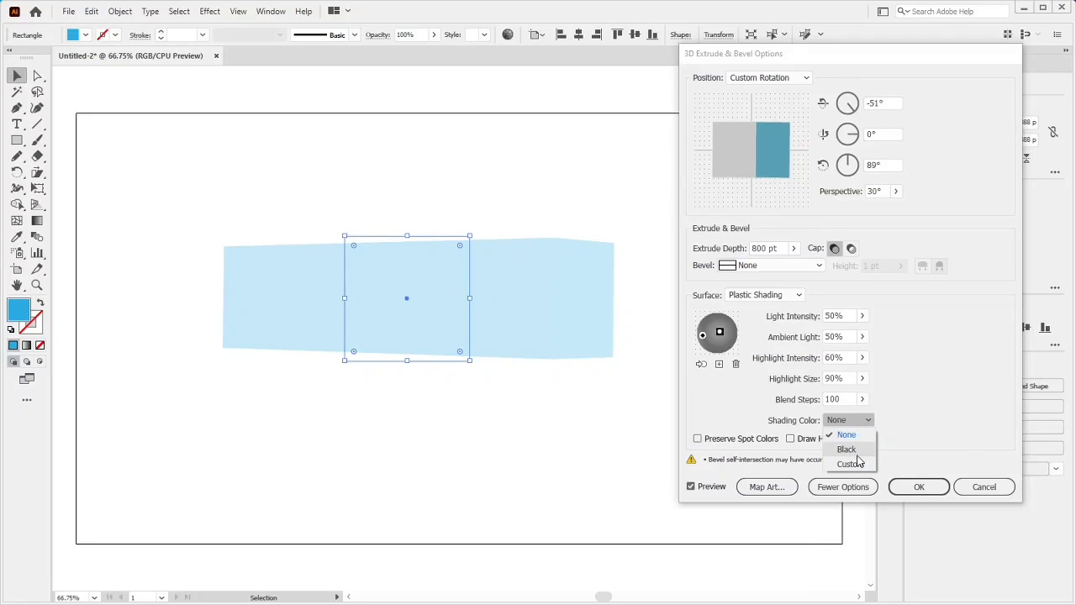
pyautogui.click(848, 450)
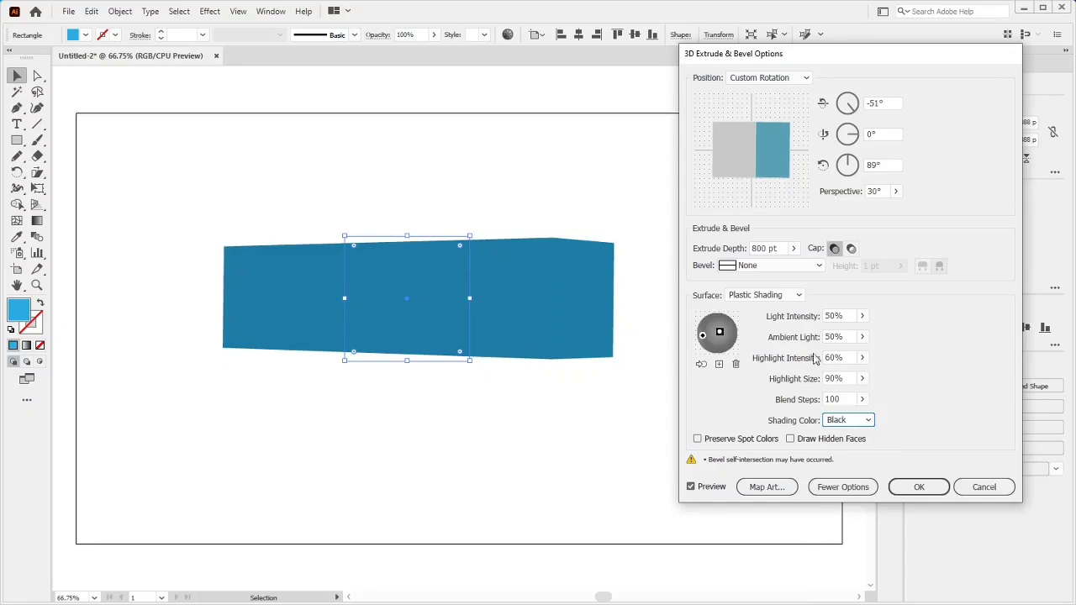
# Step: Set the block's position to Front and its perspective to 0°
pyautogui.click(796, 77)
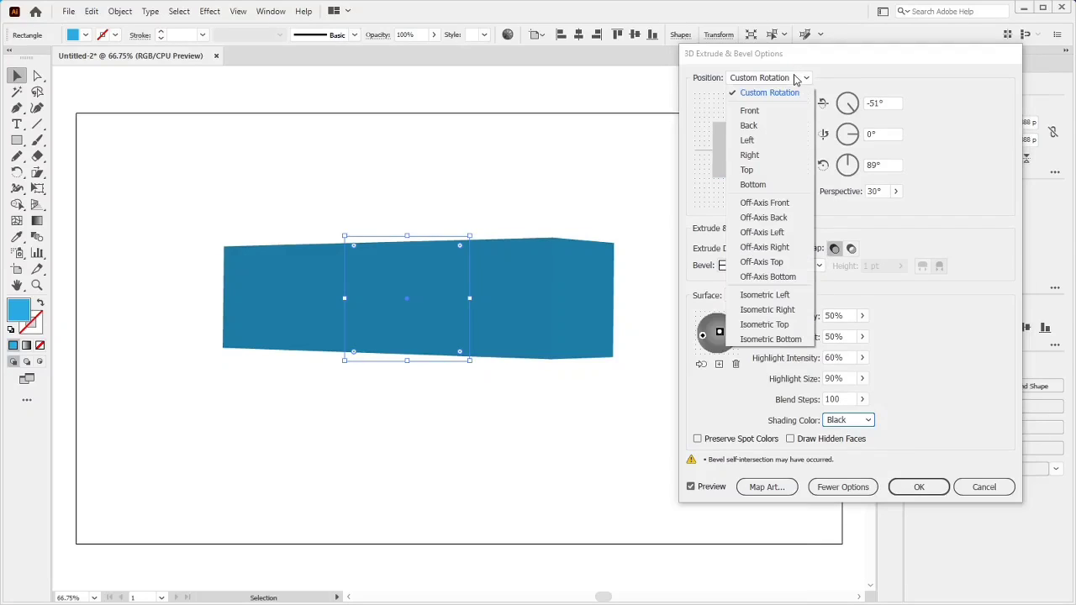
pyautogui.click(774, 109)
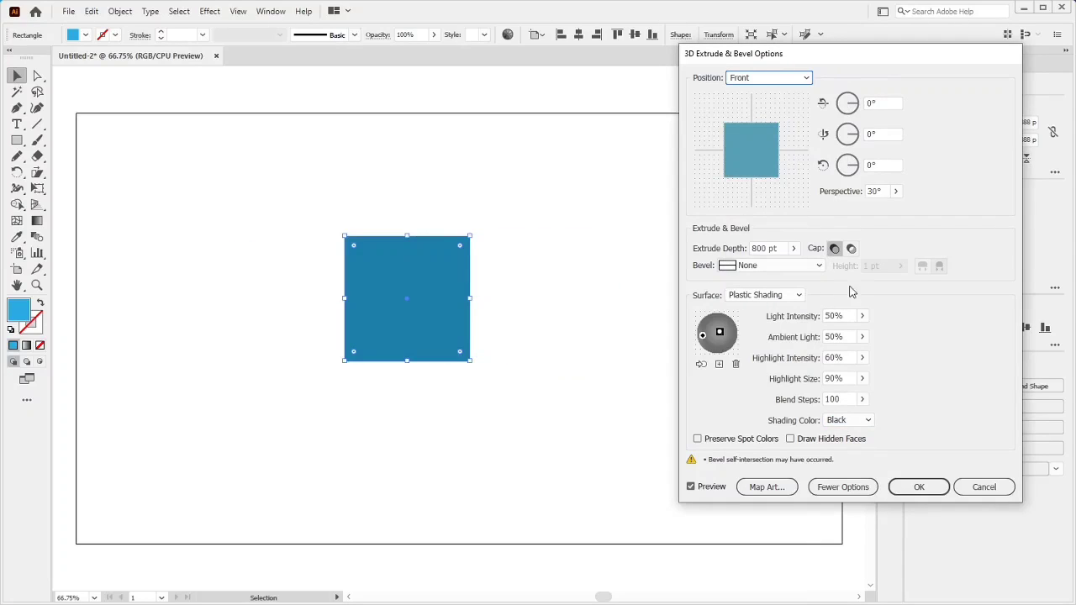
pyautogui.click(895, 191)
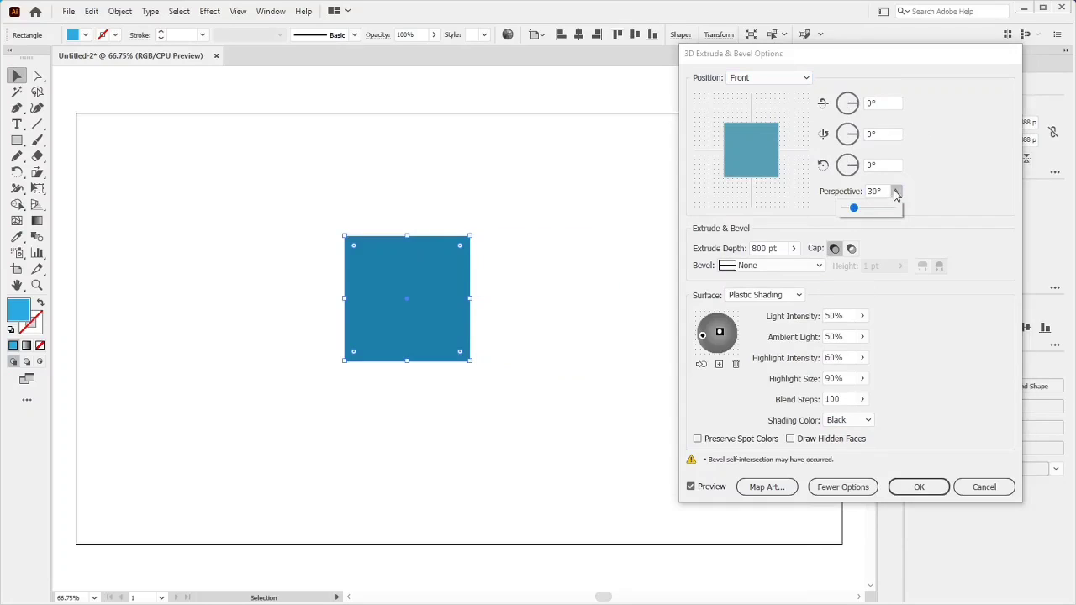
pyautogui.click(881, 191)
pyautogui.write('0')
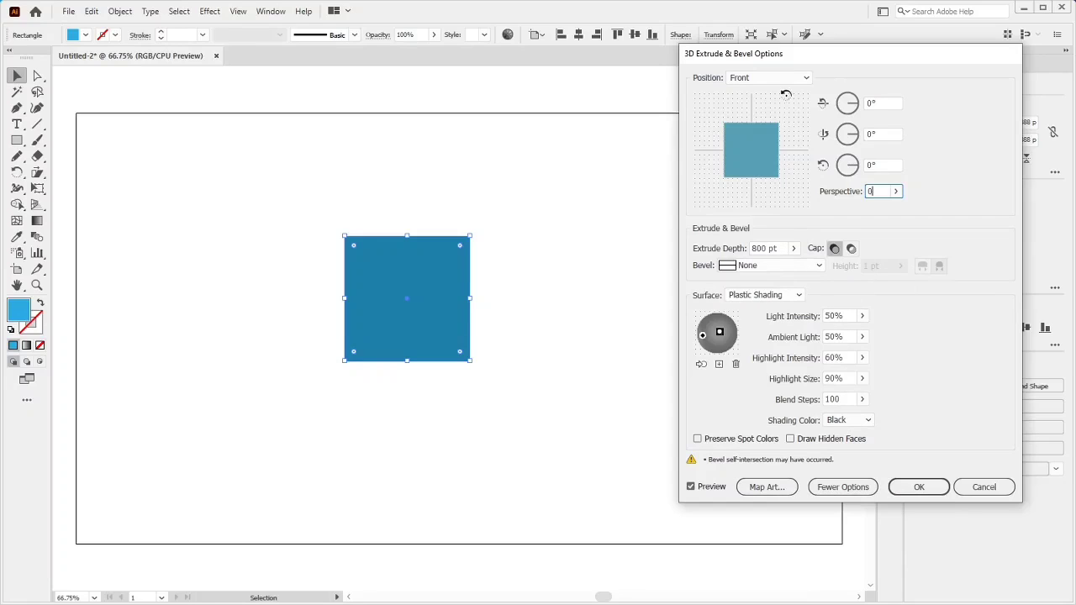
# Step: Set the block's position to Off-Axis Front and its extrude depth to 300 pt
pyautogui.click(790, 80)
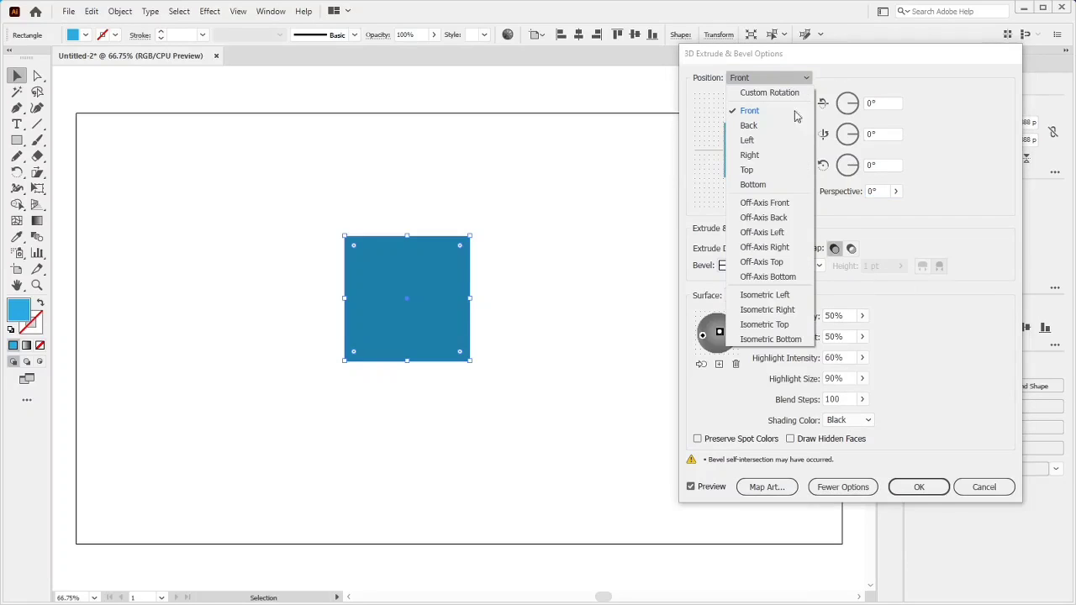
pyautogui.click(778, 208)
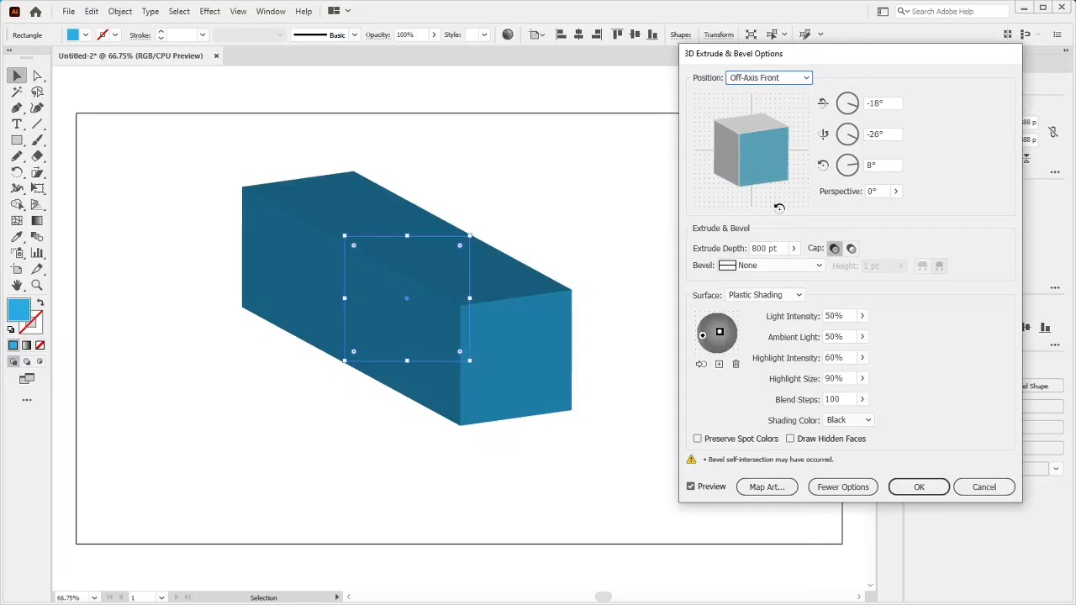
pyautogui.click(765, 248)
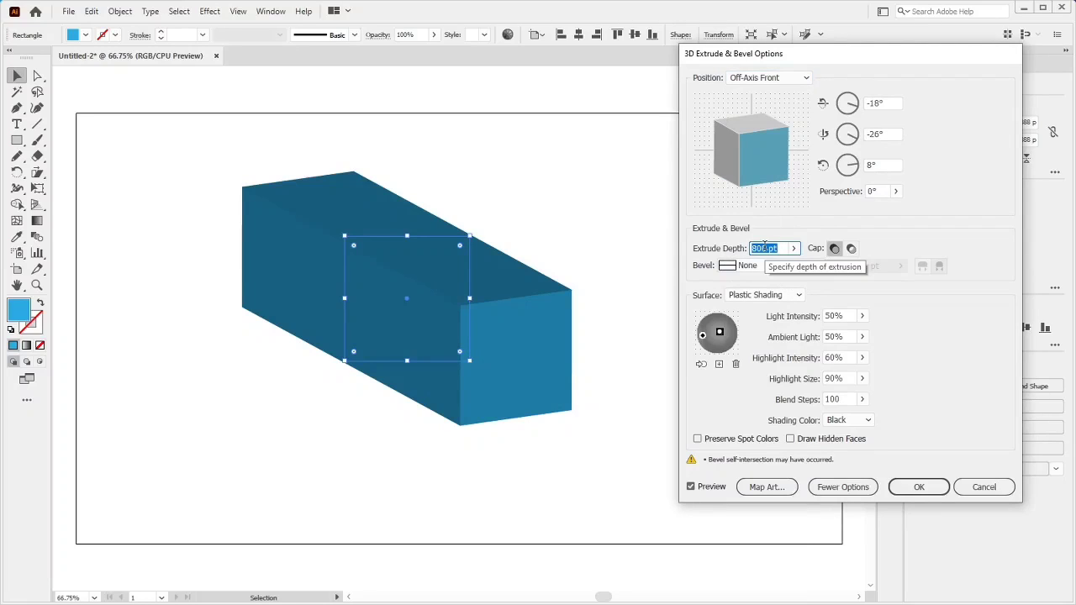
pyautogui.write('300')
pyautogui.press('Tab')
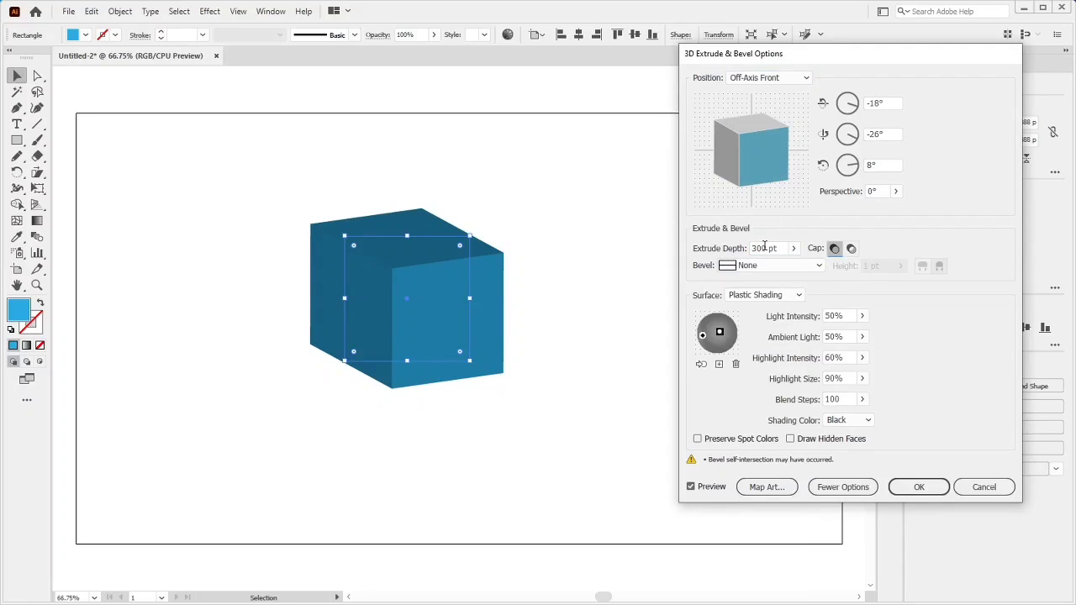
# Step: Set the block's perspective to 25°
pyautogui.doubleClick(881, 190)
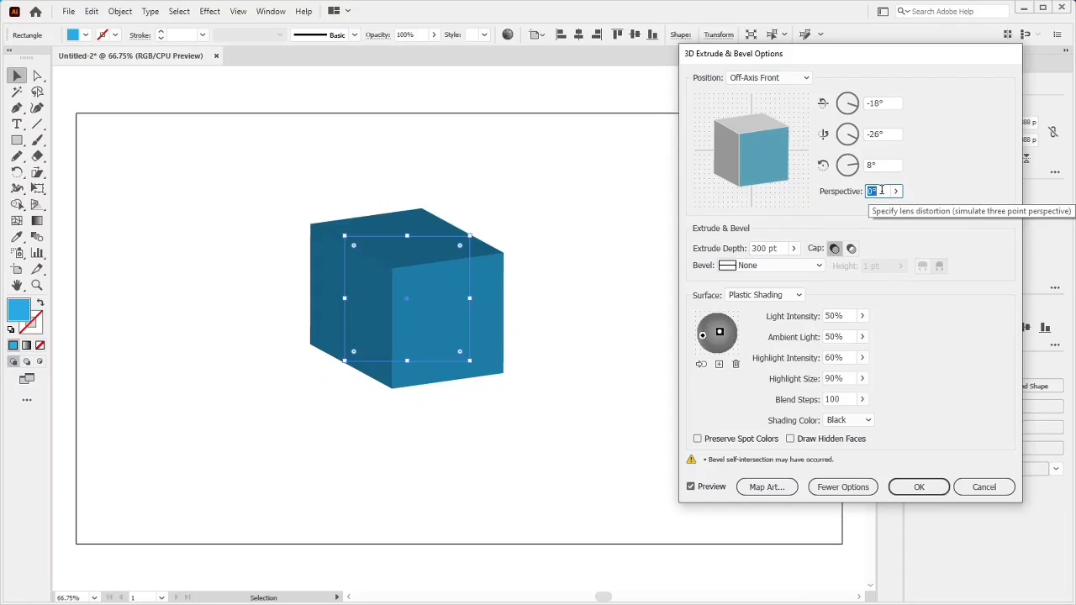
pyautogui.write('25')
pyautogui.press('Tab')
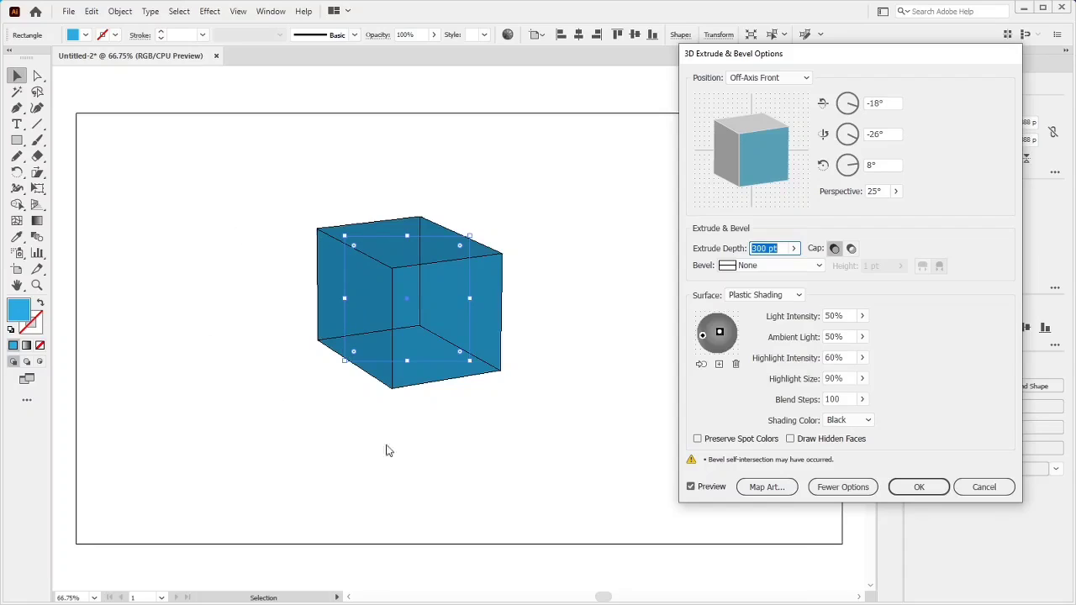
# Step: Open Map Art for the block, view the available symbols and step through all of the block's surfaces
pyautogui.click(759, 488)
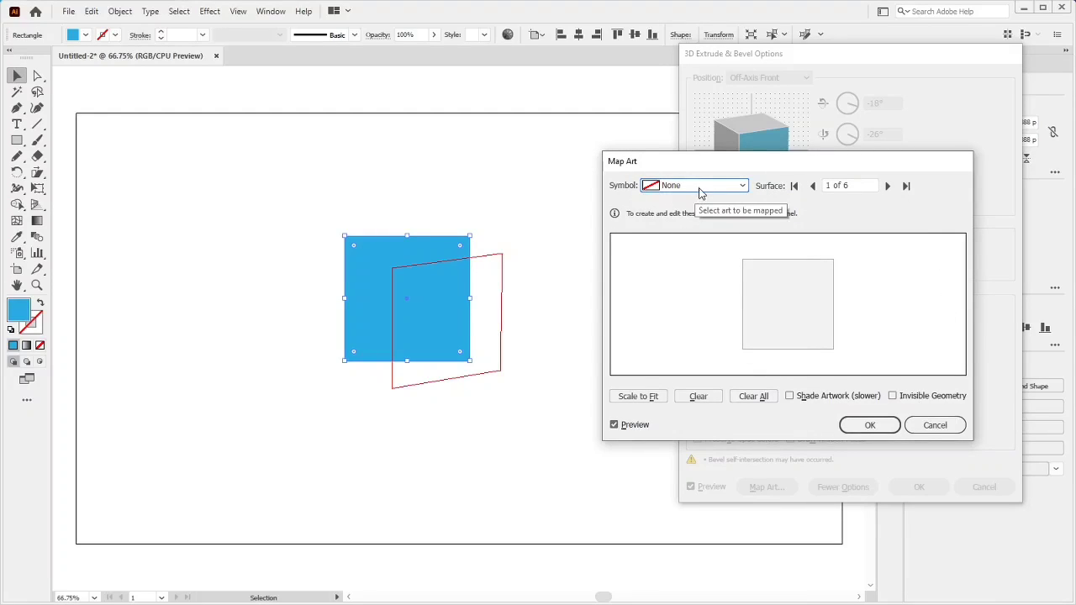
pyautogui.click(742, 187)
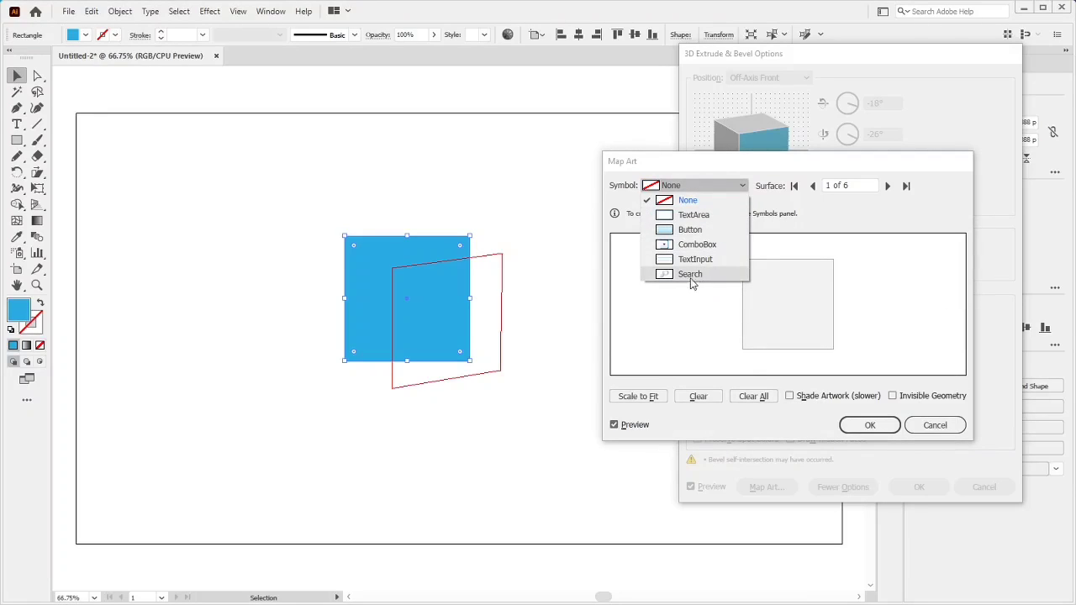
pyautogui.click(726, 190)
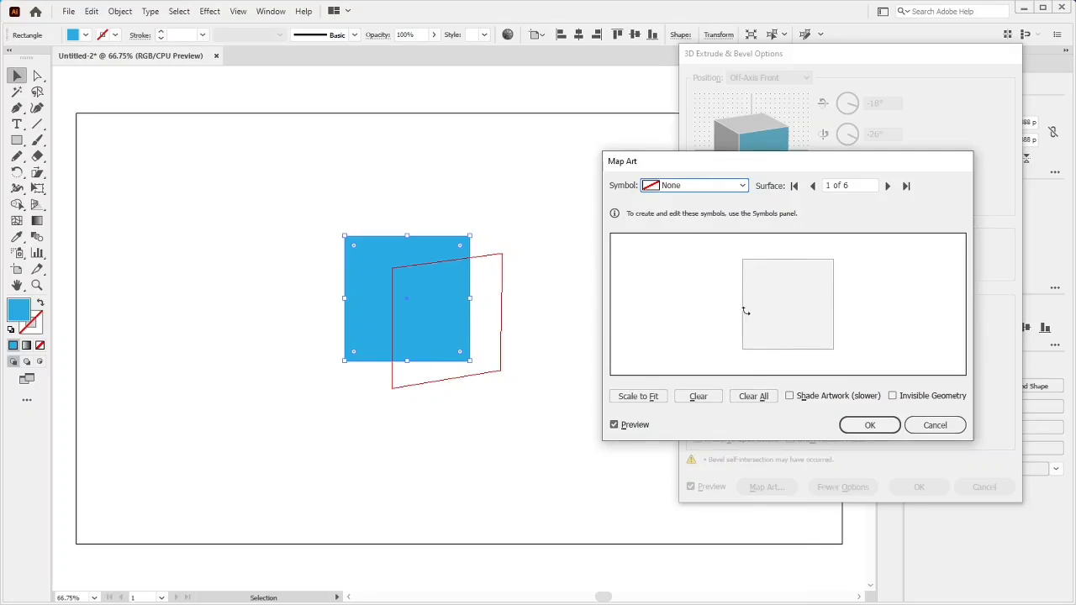
pyautogui.click(887, 186)
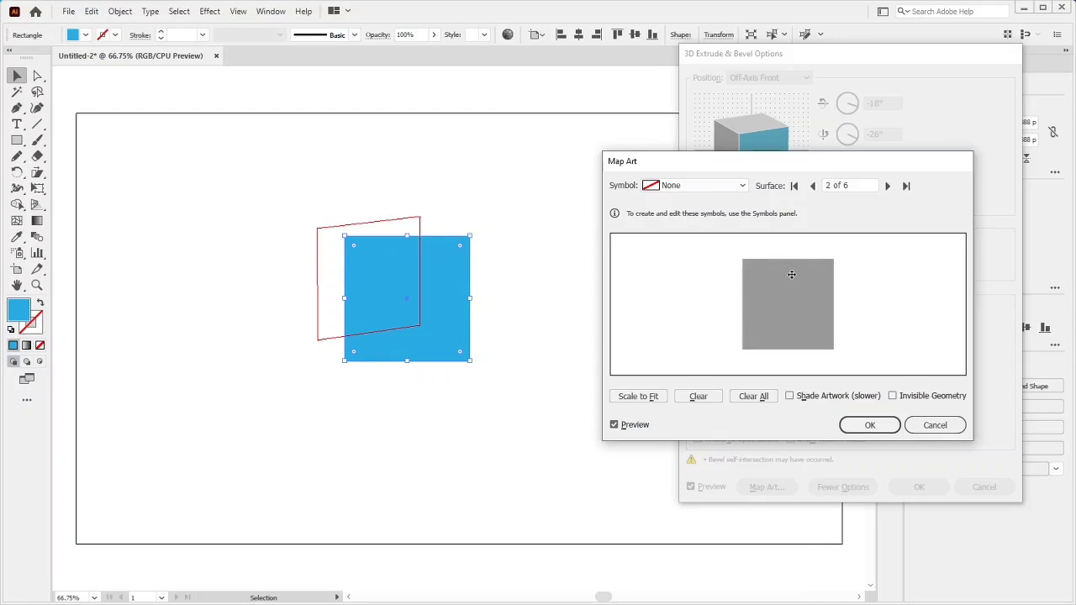
pyautogui.click(887, 186)
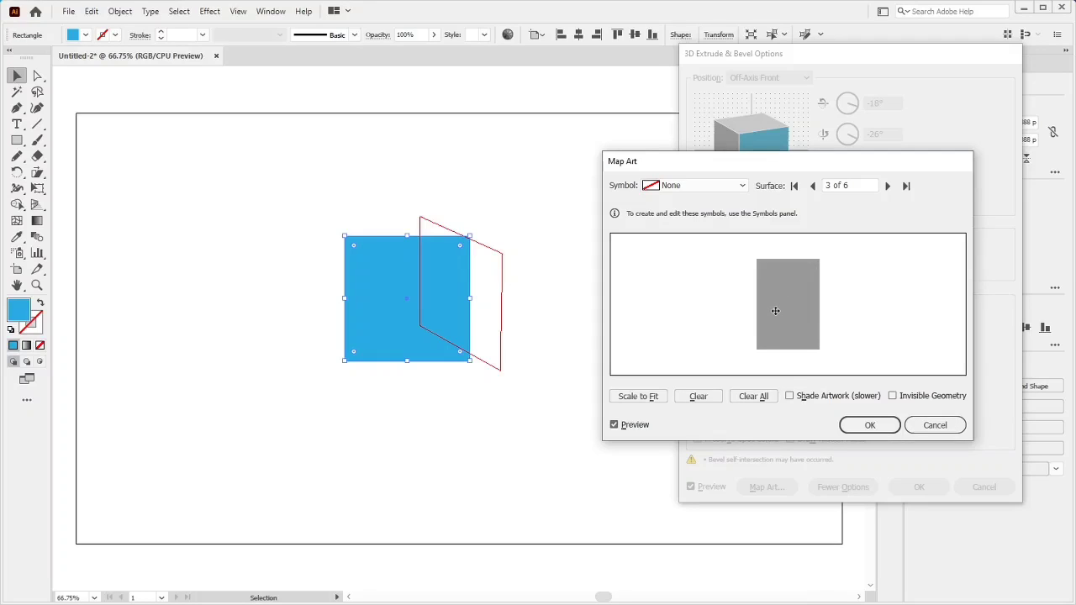
pyautogui.click(887, 185)
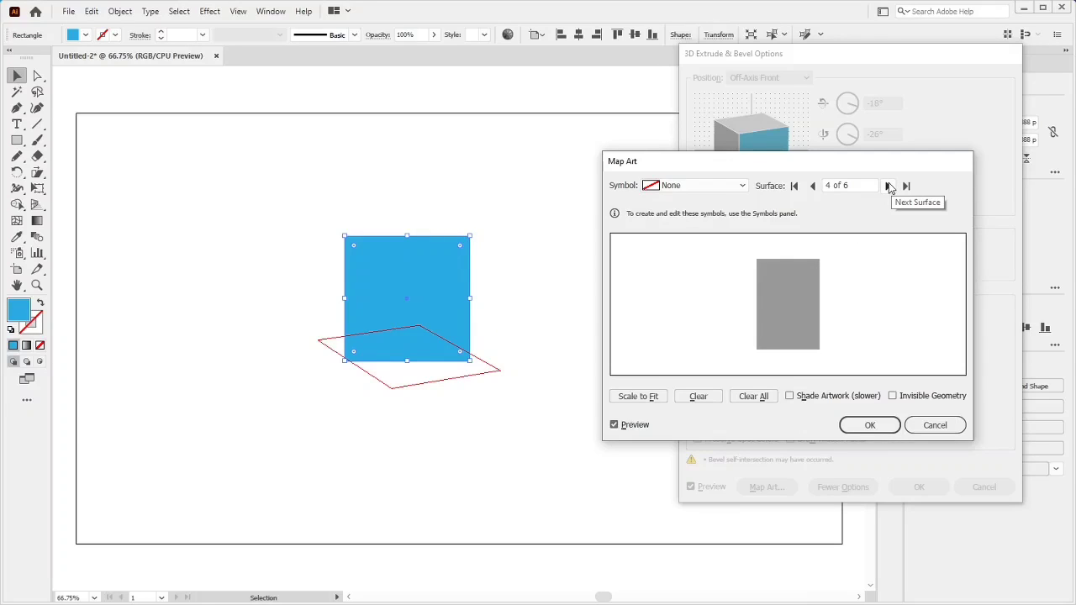
pyautogui.click(888, 185)
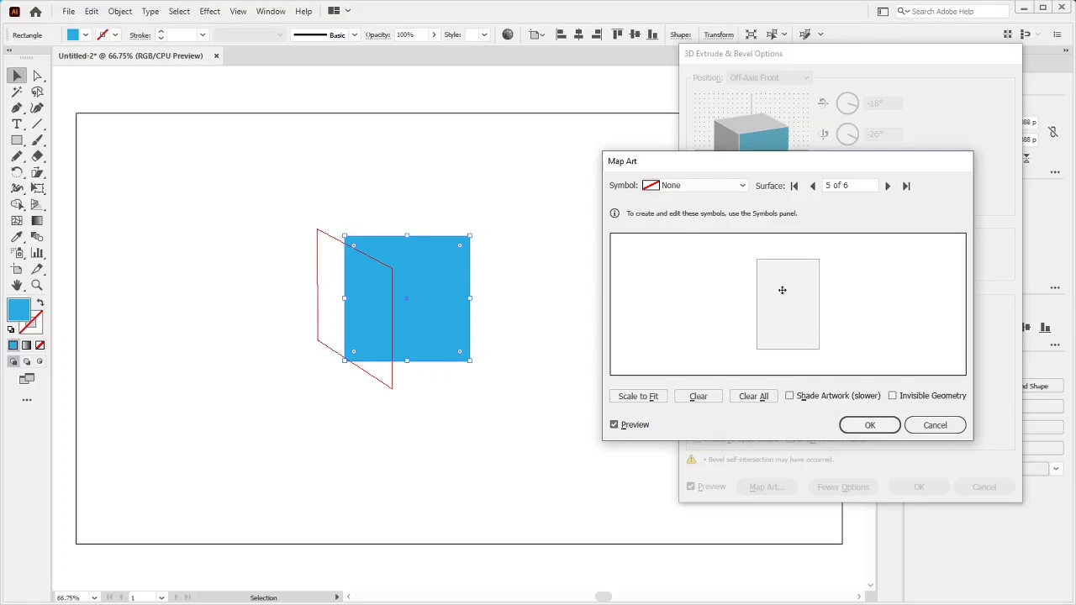
pyautogui.click(887, 189)
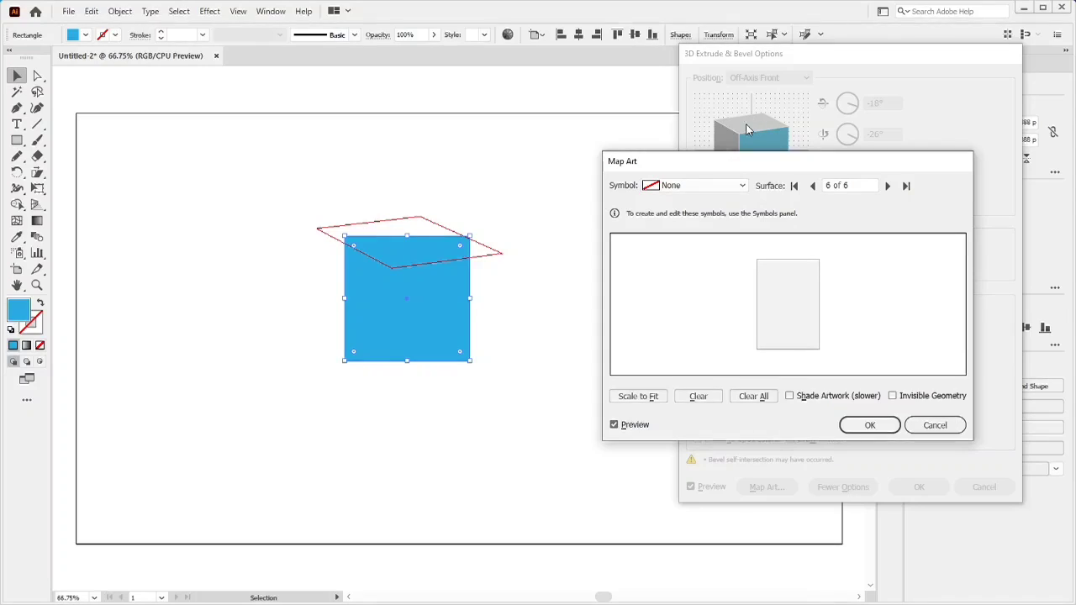
pyautogui.click(889, 186)
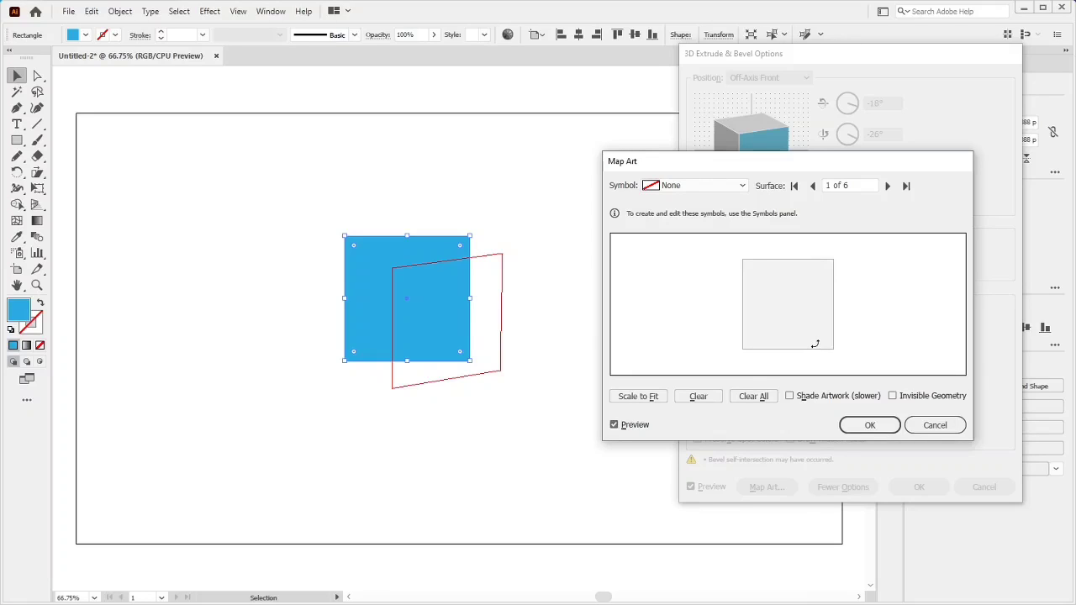
# Step: Try the Search symbol on surface 1, the block's front face, enlarging it freehand and scaling it to fit, and clear it
pyautogui.click(740, 187)
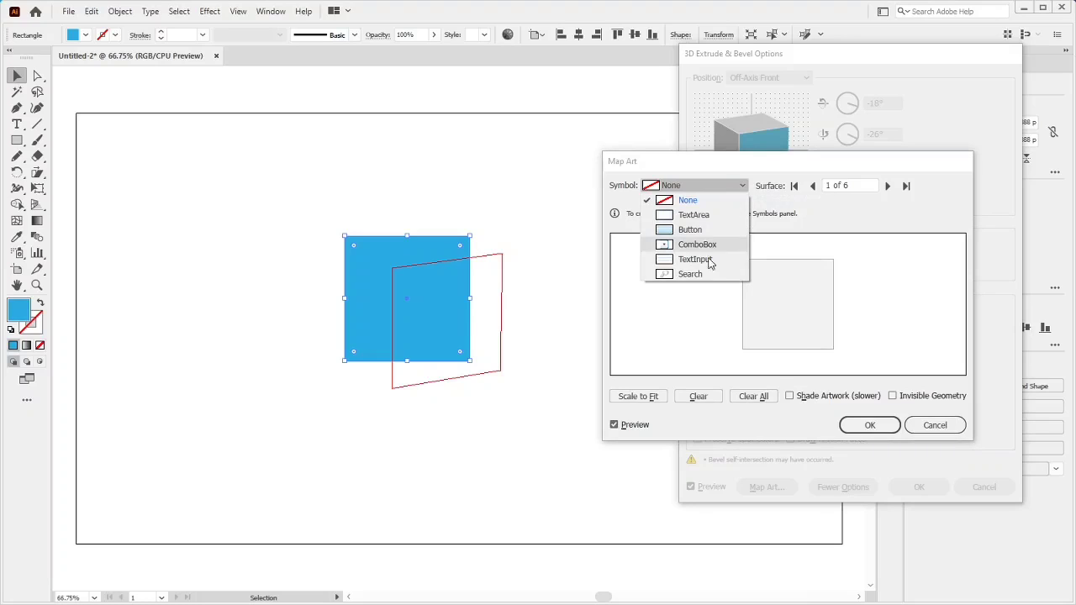
pyautogui.click(683, 274)
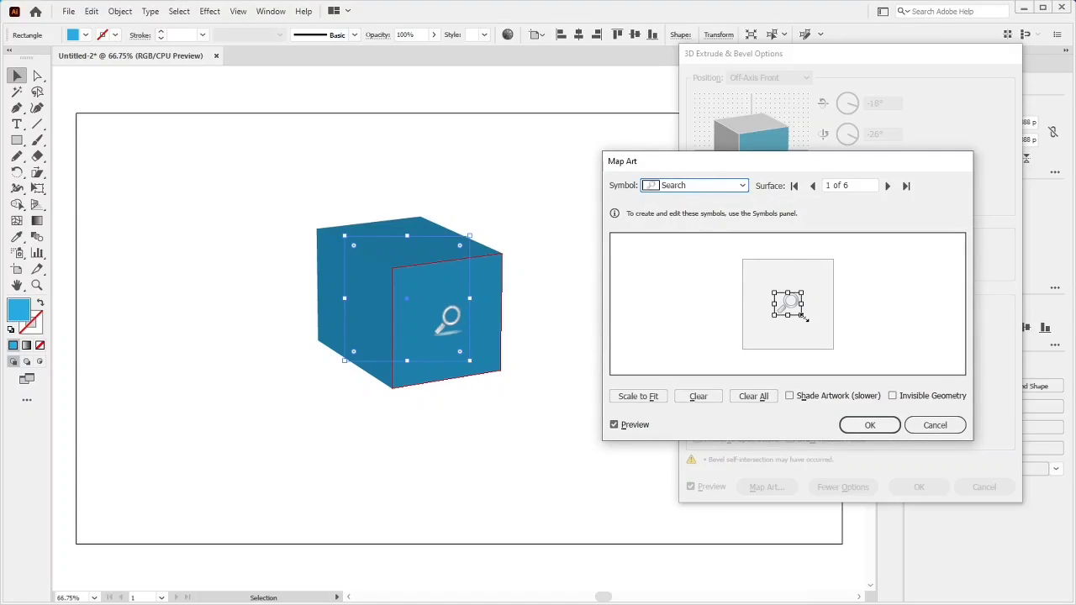
pyautogui.moveTo(802, 316); pyautogui.dragTo(821, 334)
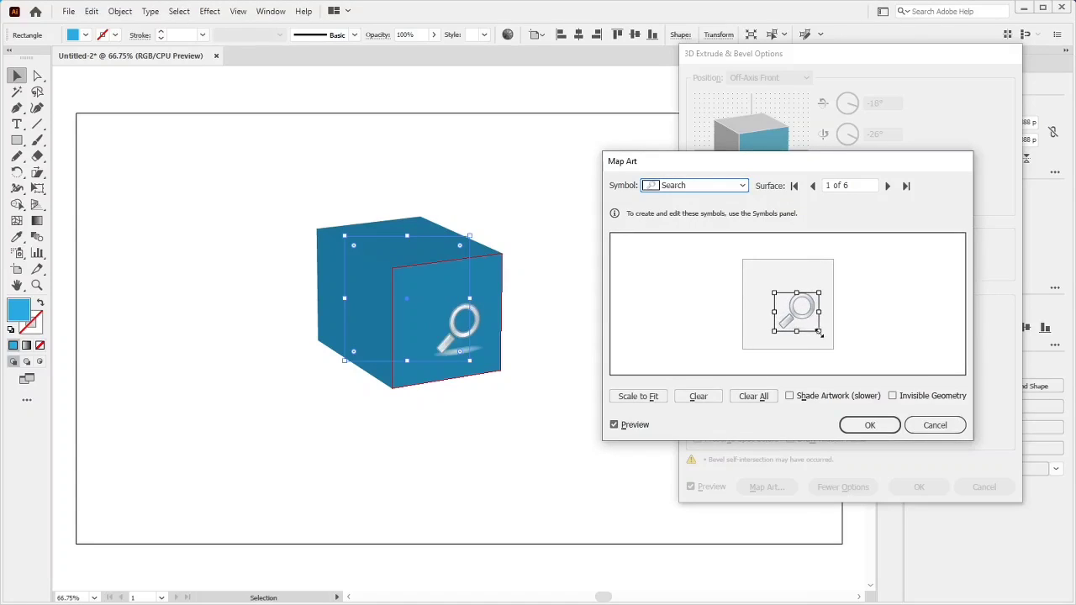
pyautogui.moveTo(774, 295); pyautogui.dragTo(756, 281)
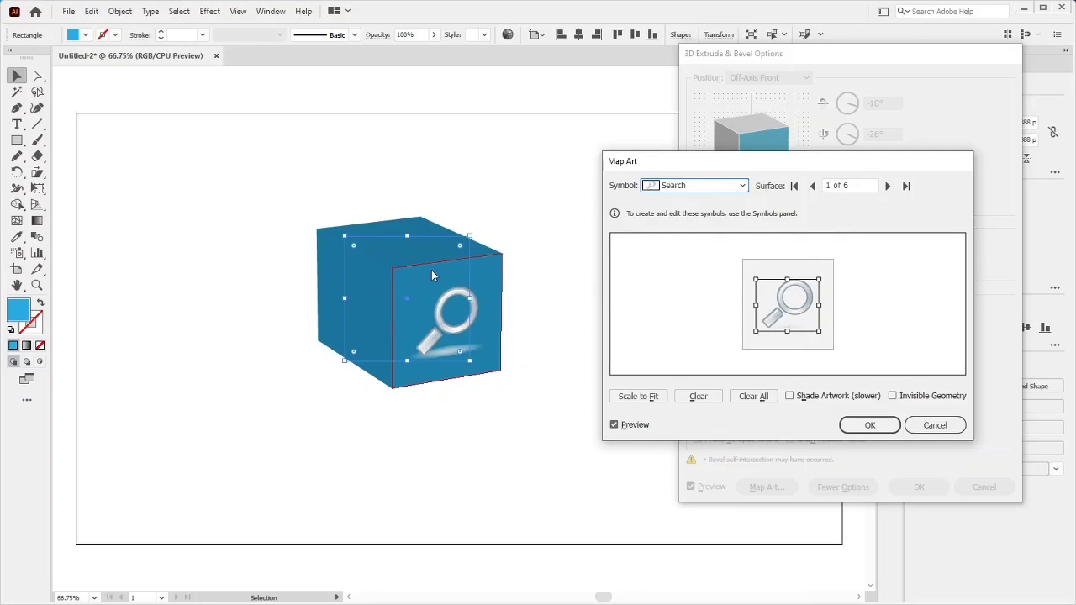
pyautogui.click(645, 405)
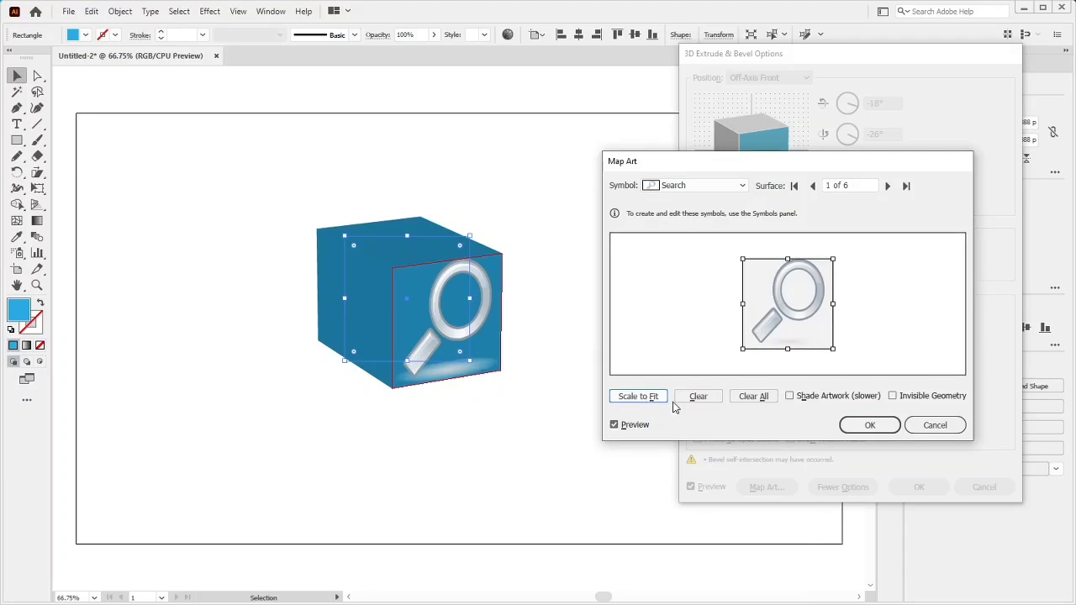
pyautogui.click(684, 402)
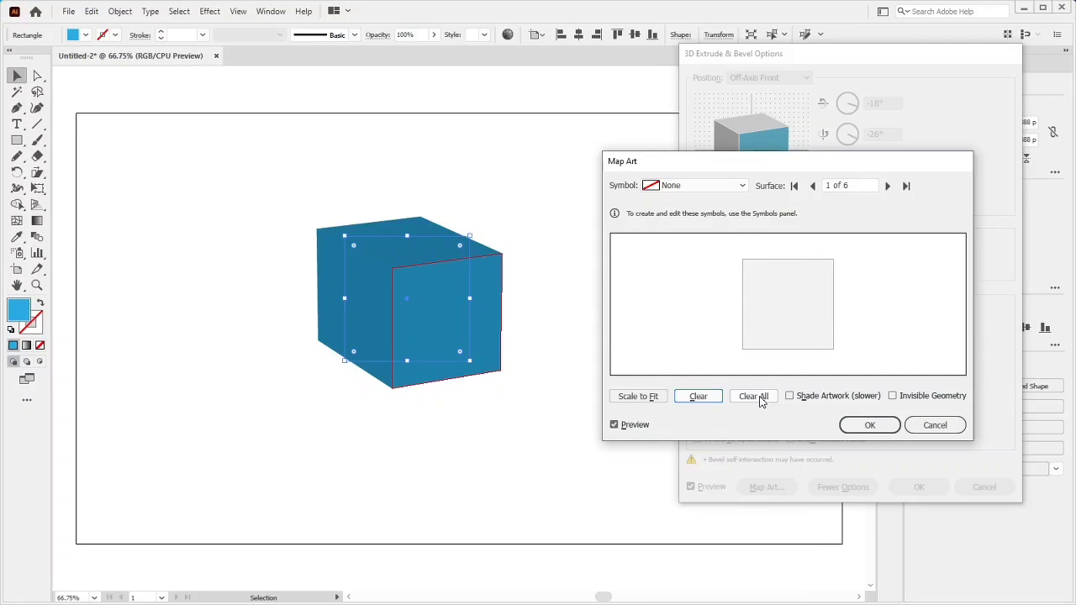
# Step: Map the Search symbol onto surface 1, the block's front face, and scale it to fit
pyautogui.click(723, 186)
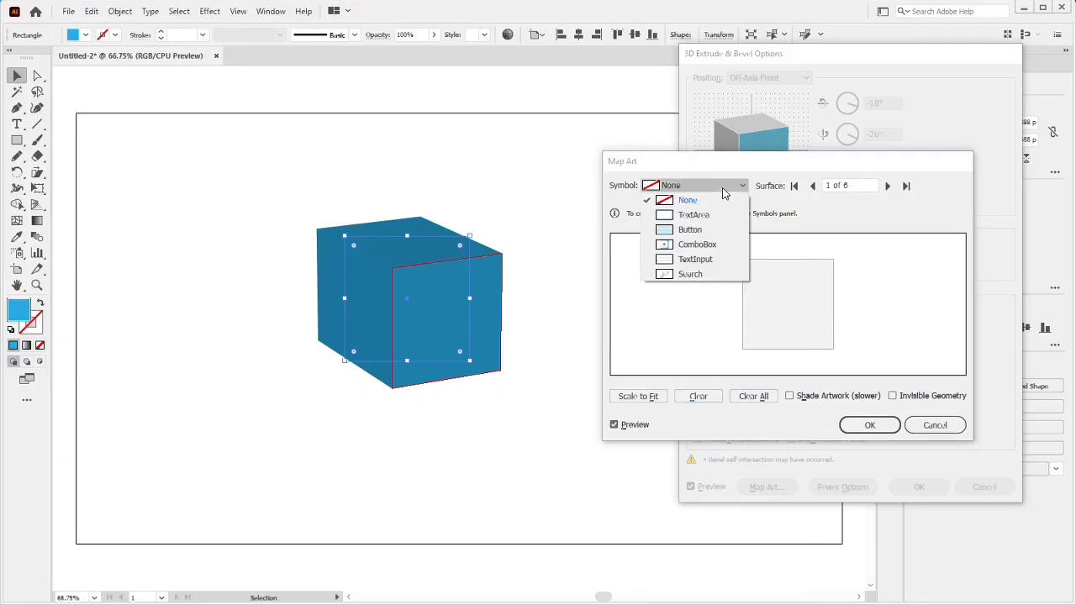
pyautogui.click(689, 275)
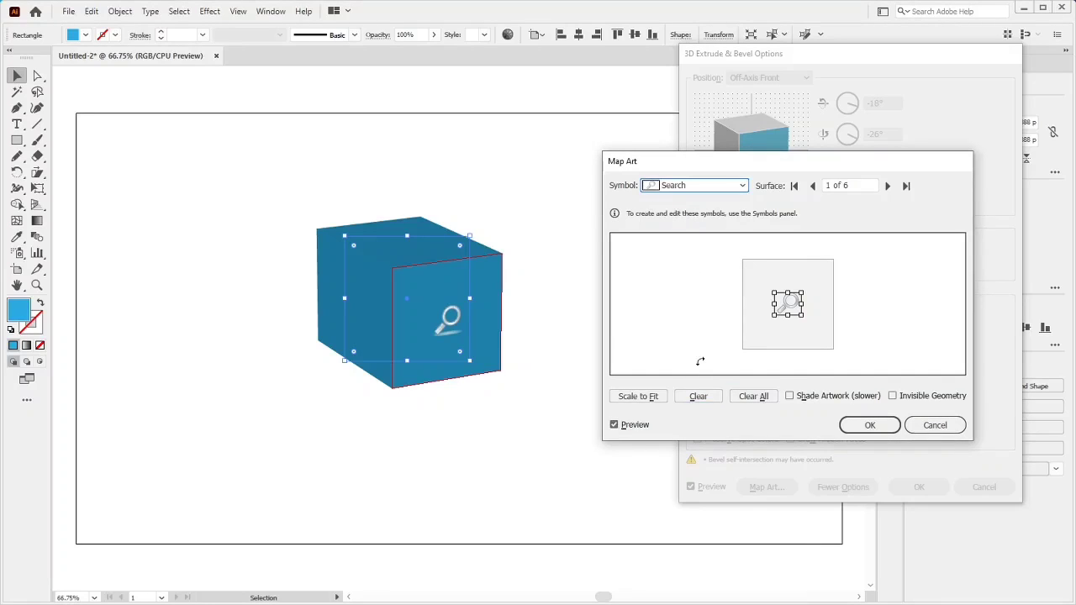
pyautogui.click(654, 396)
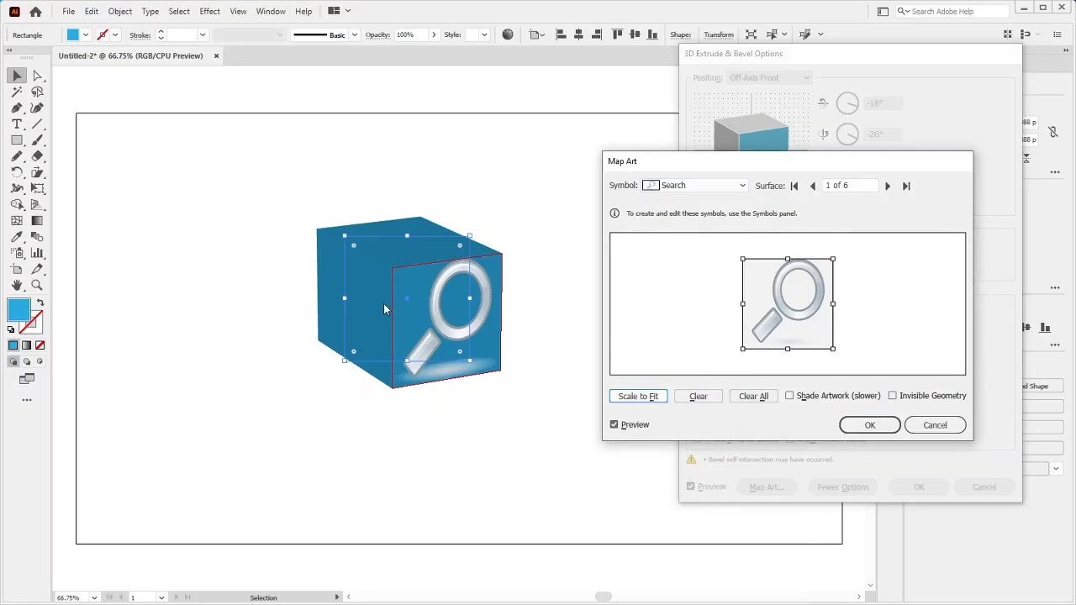
# Step: Map the Search symbol onto surface 5, the block's left side face, and scale it to fit
pyautogui.click(887, 185)
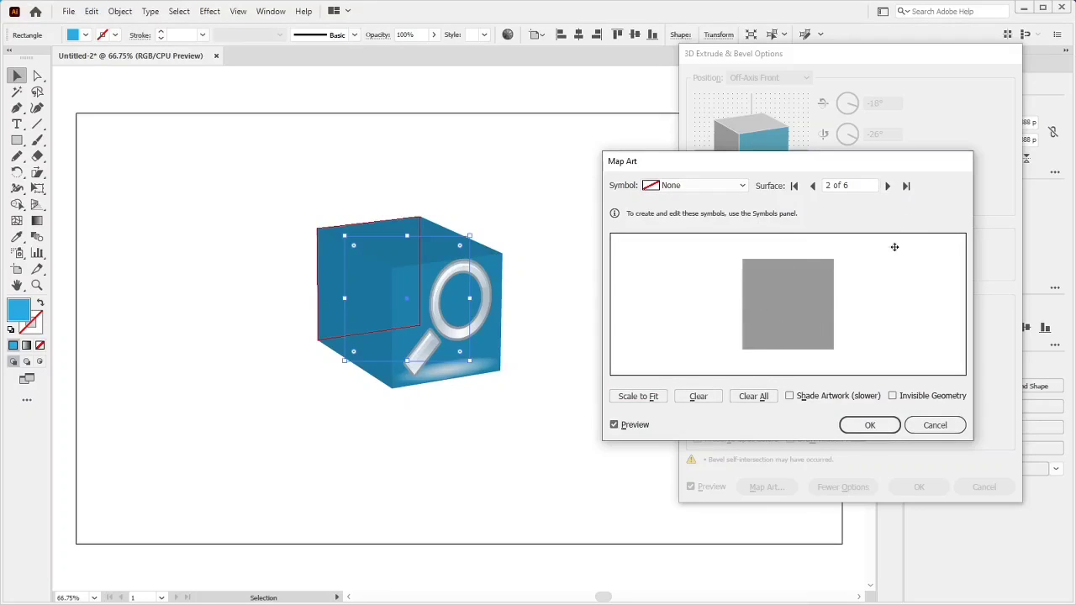
pyautogui.click(887, 186)
pyautogui.click(887, 185)
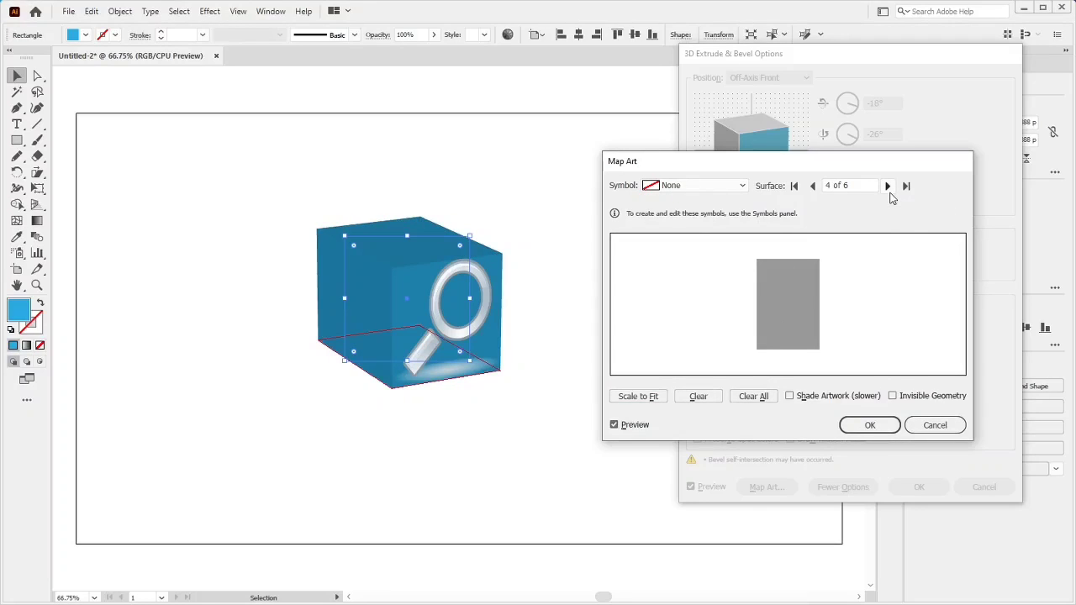
pyautogui.click(887, 187)
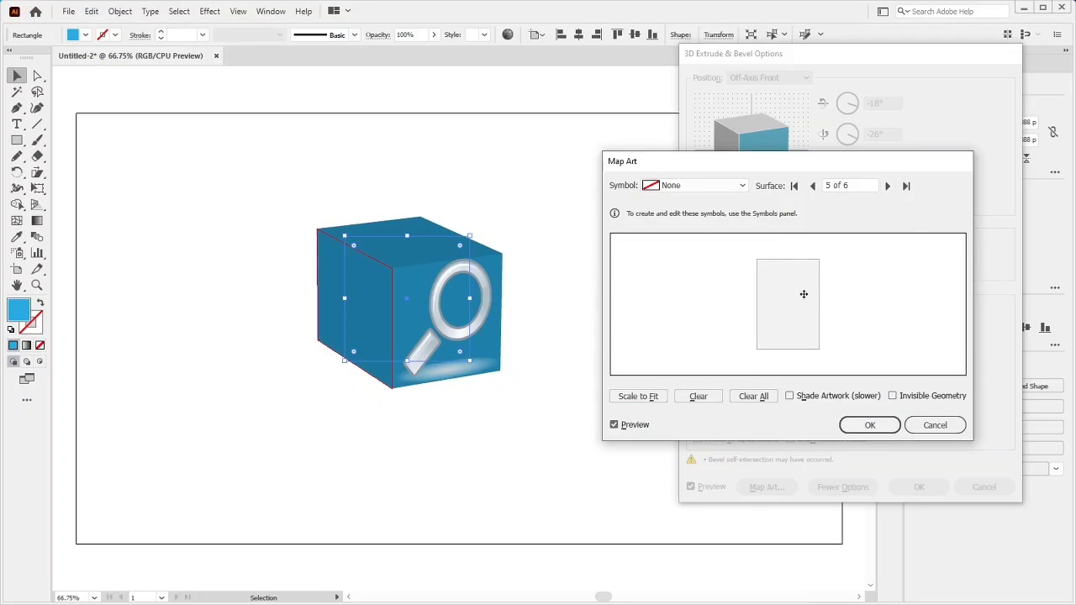
pyautogui.click(725, 185)
pyautogui.click(689, 274)
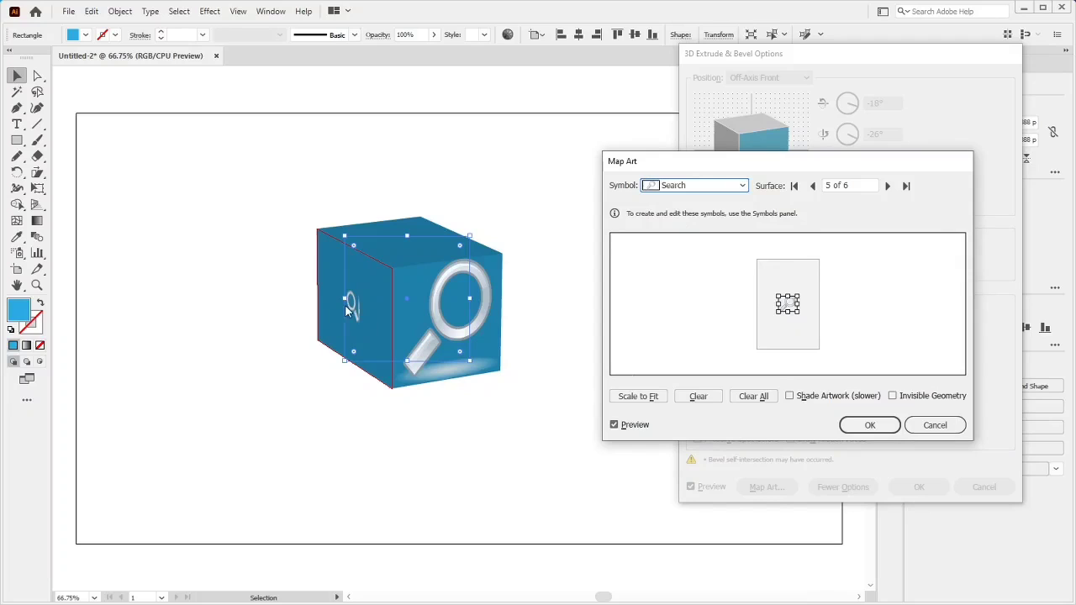
pyautogui.click(619, 399)
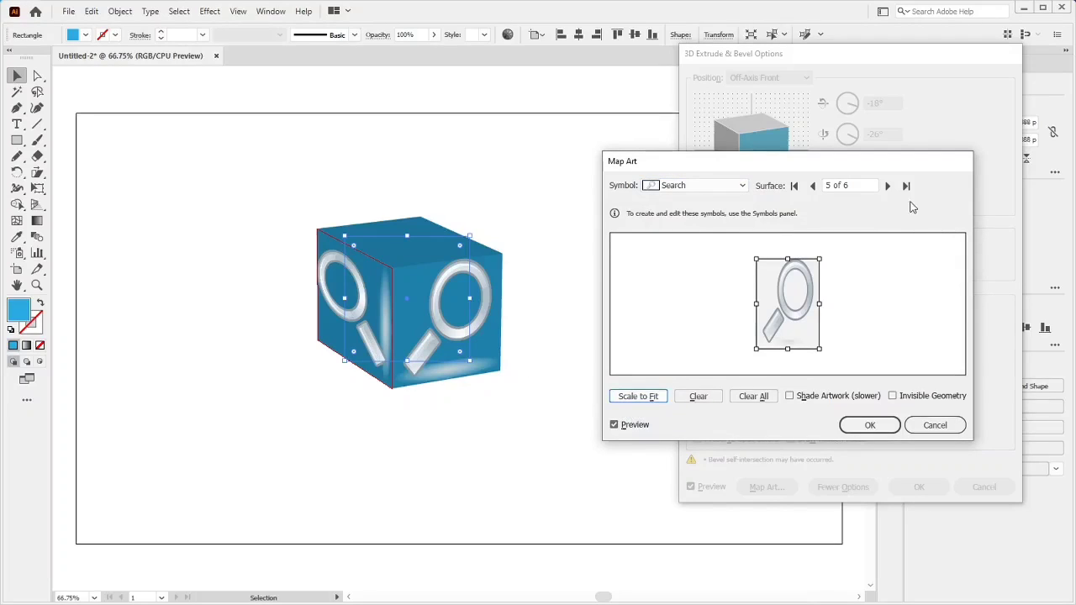
# Step: Map the Search symbol onto surface 6, the block's top face, and scale it to fit
pyautogui.click(887, 186)
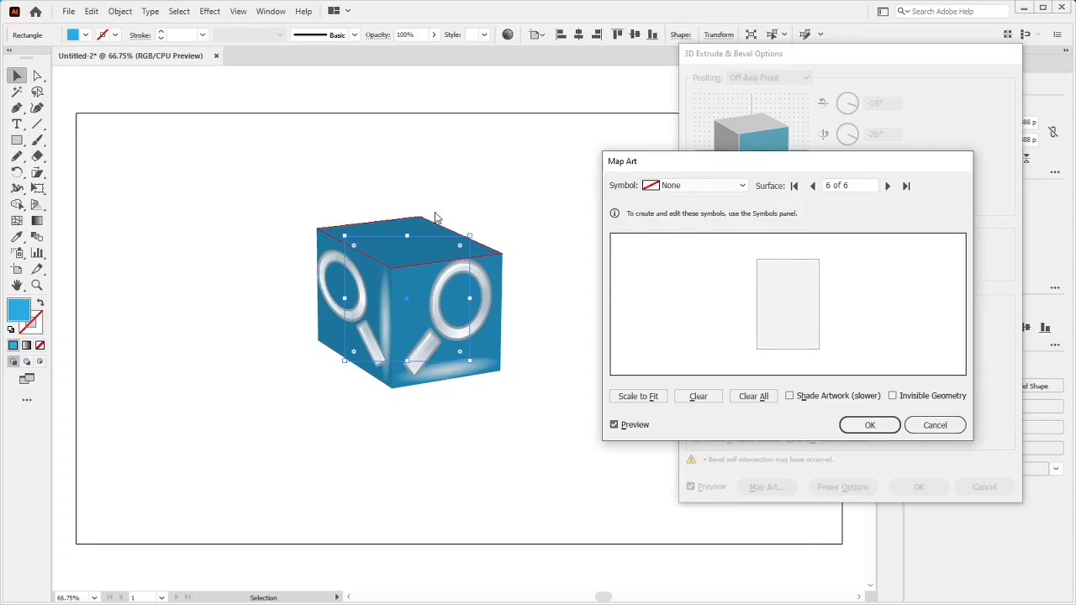
pyautogui.click(692, 188)
pyautogui.click(703, 274)
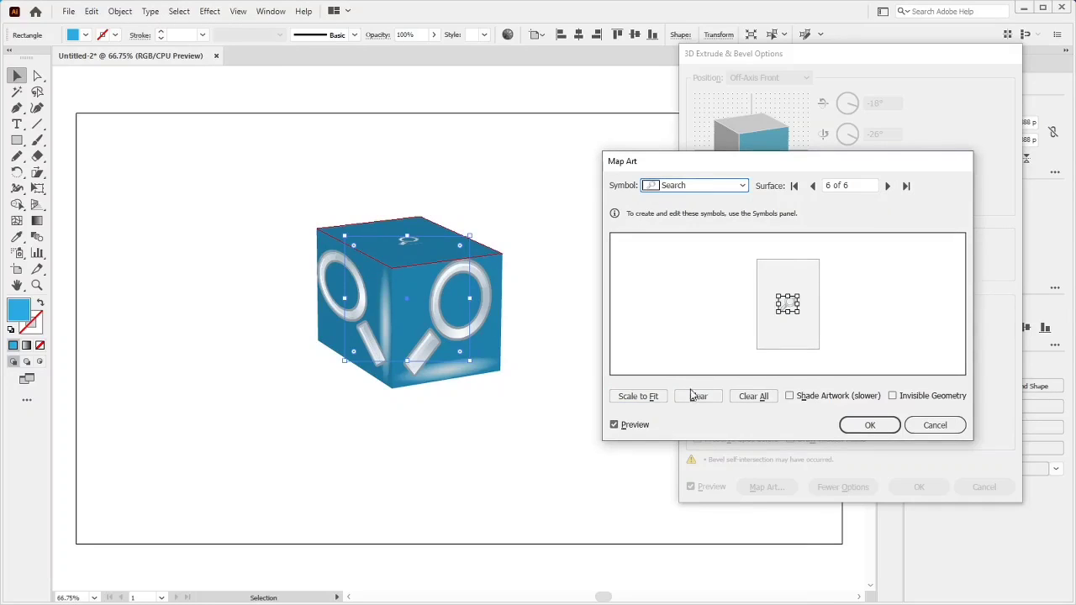
pyautogui.click(659, 401)
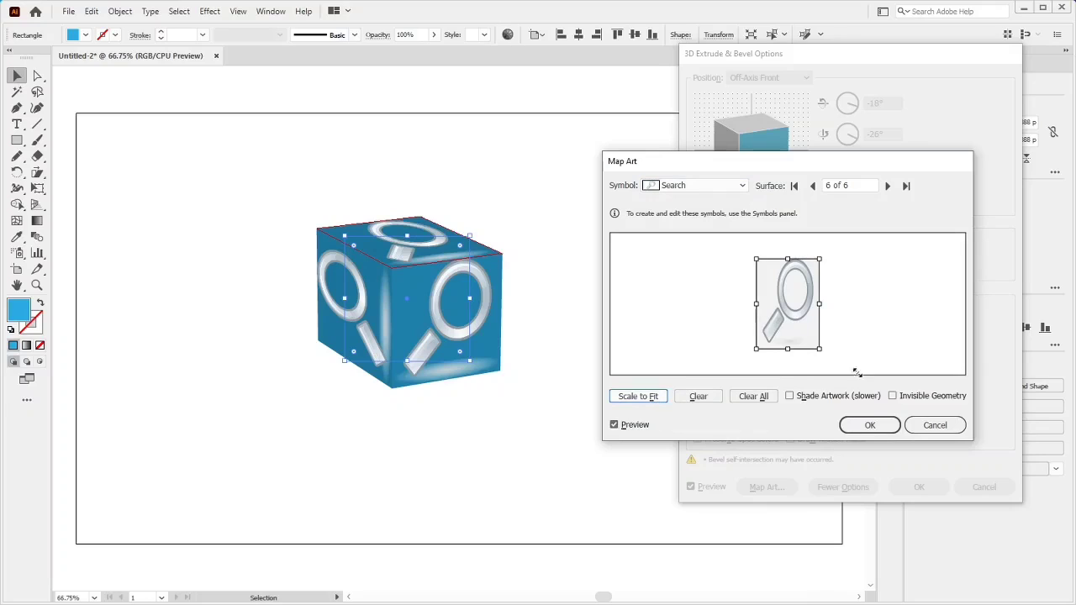
# Step: Try Shade Artwork and Invisible Geometry on the mapped symbols one at a time, turning each off again
pyautogui.click(790, 396)
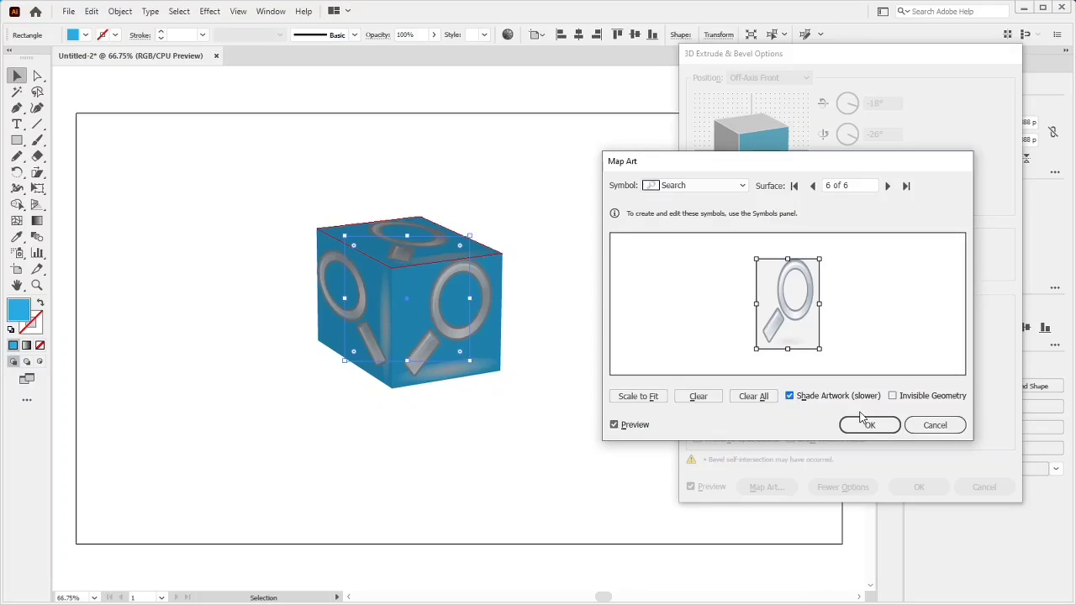
pyautogui.click(791, 398)
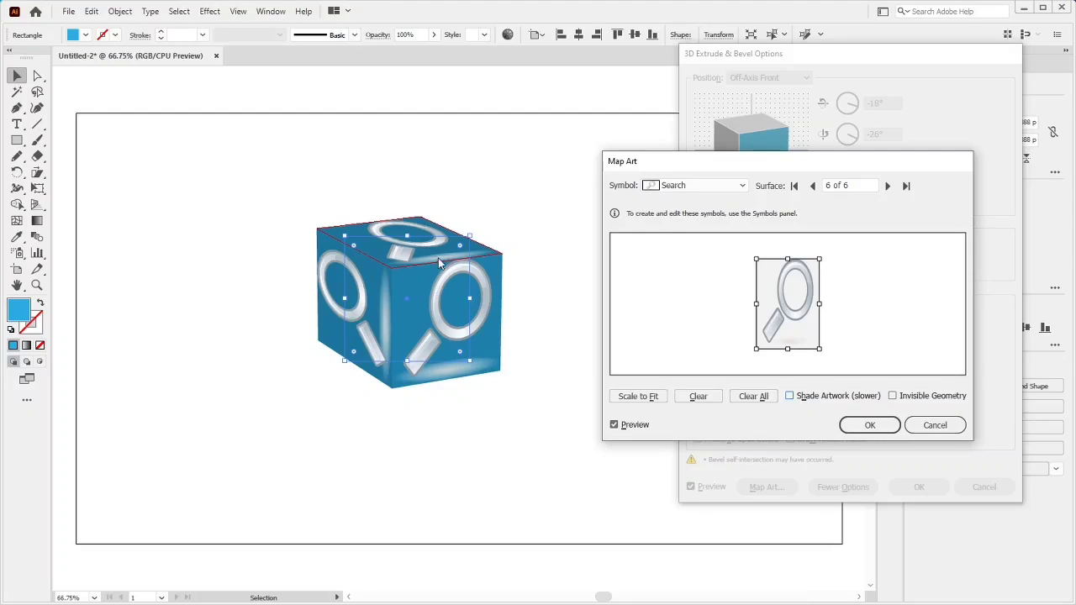
pyautogui.click(892, 397)
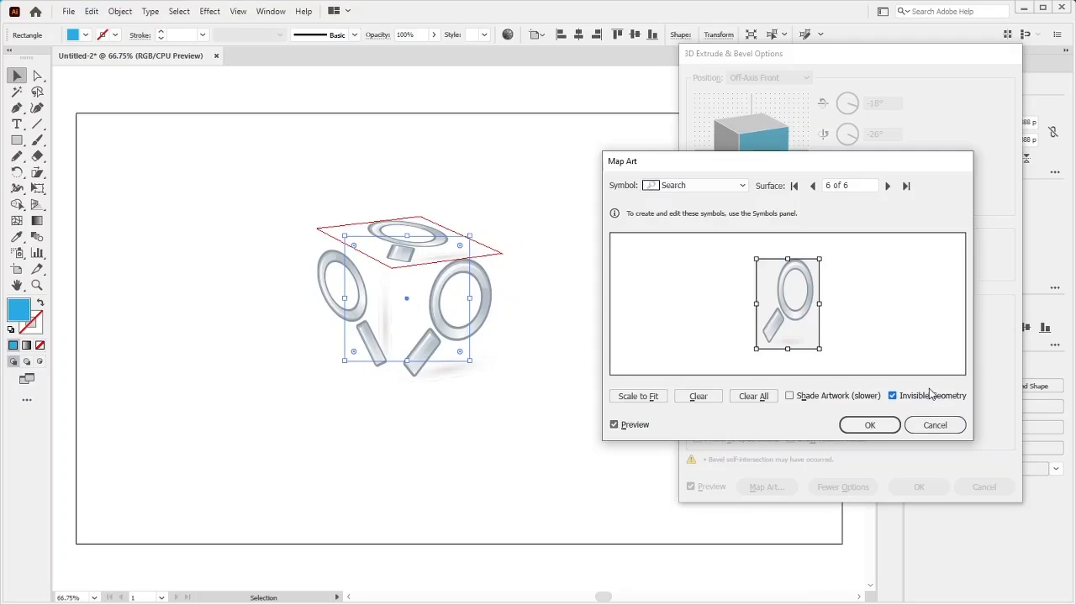
pyautogui.click(893, 396)
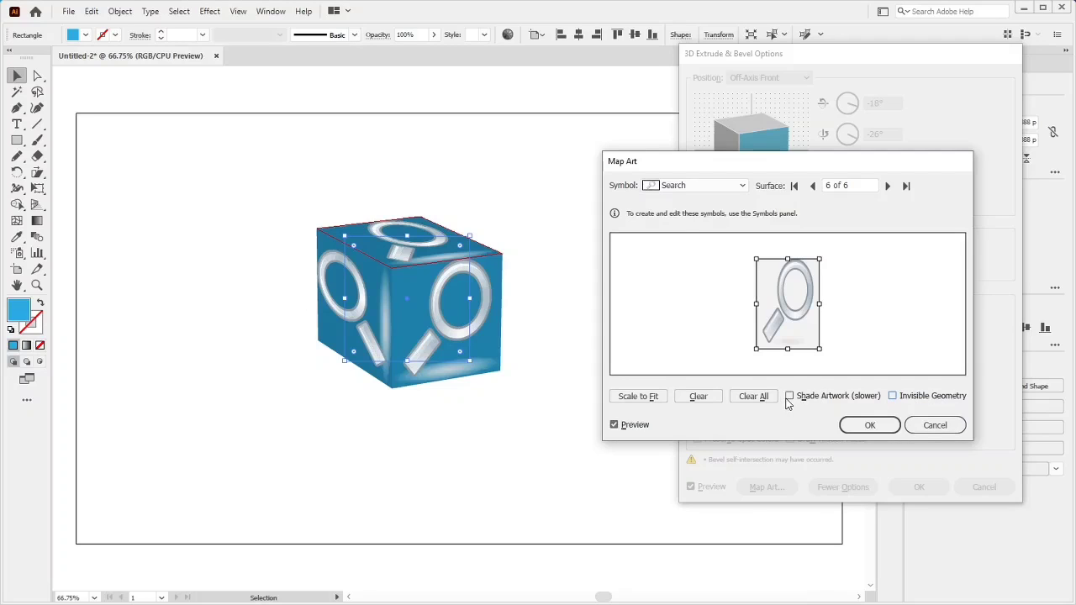
# Step: Turn on Shade Artwork for the mapped symbols and apply the mapped art and the 3D Extrude & Bevel effect
pyautogui.click(790, 396)
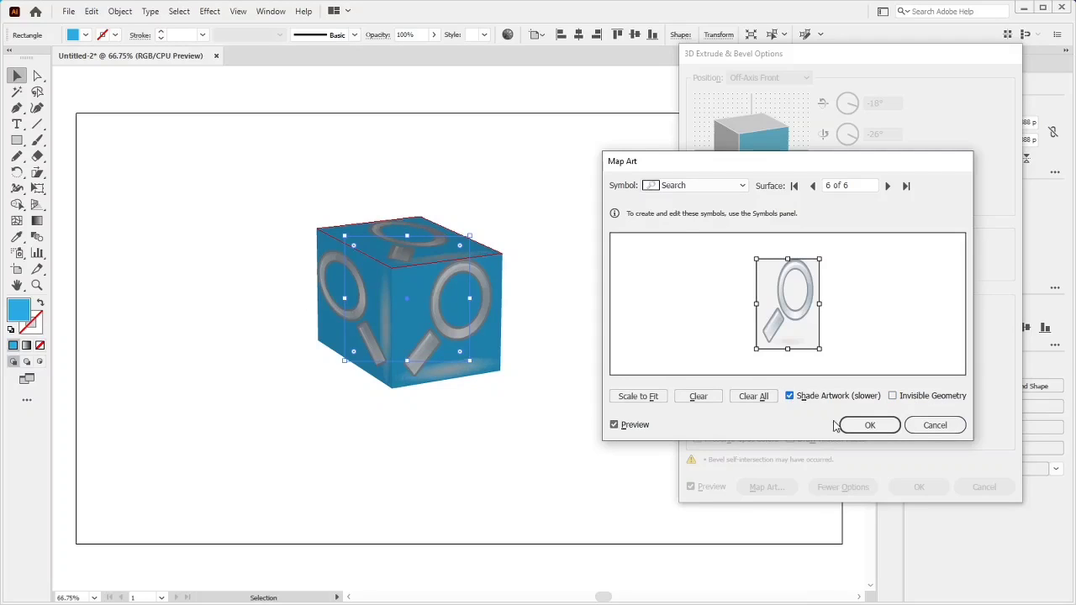
pyautogui.click(862, 430)
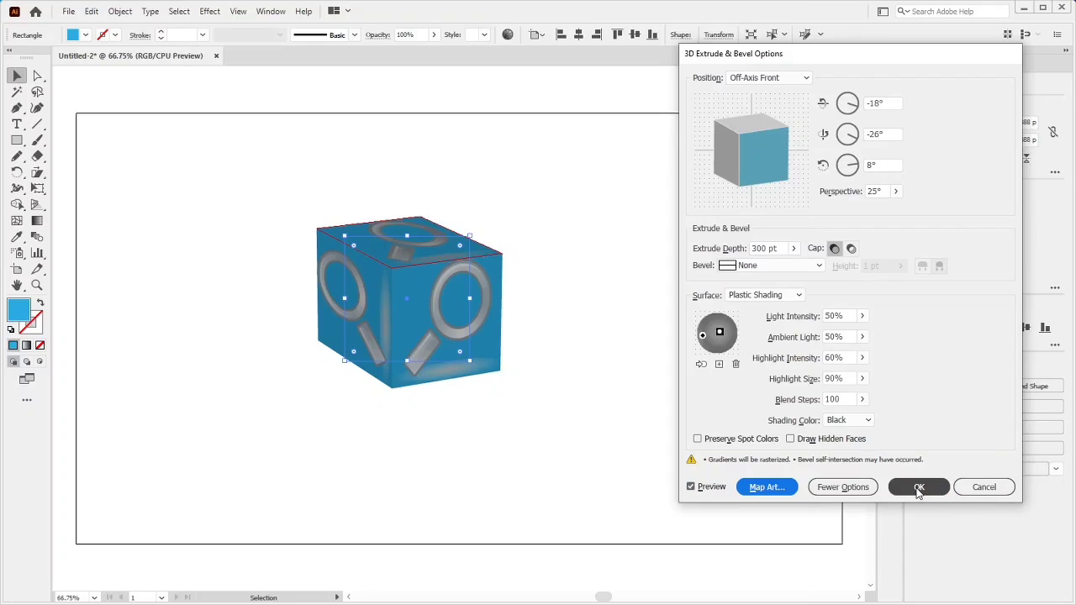
pyautogui.click(918, 487)
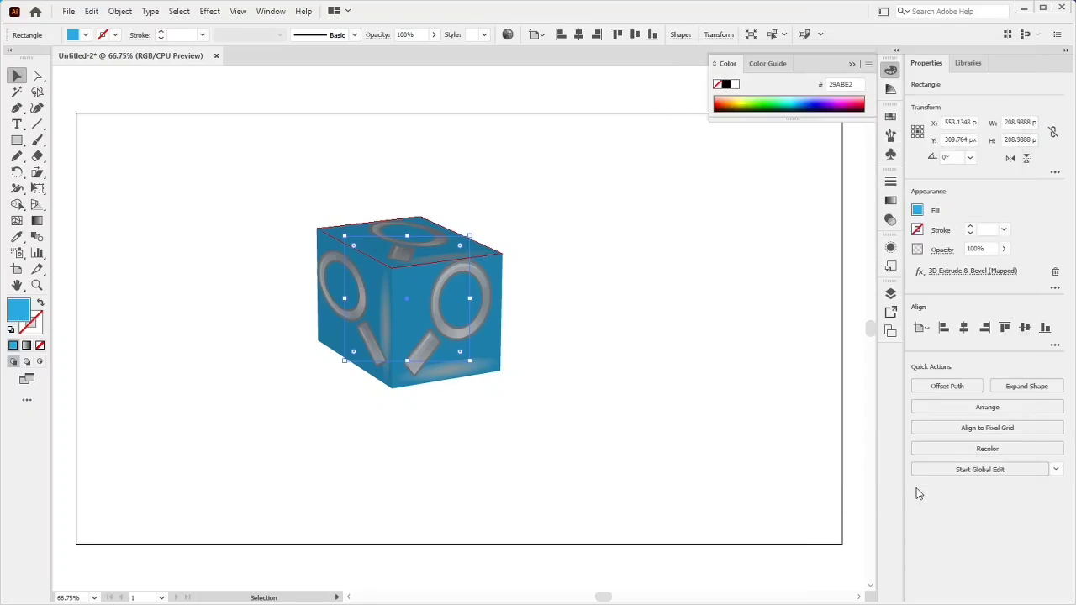
# Step: Move the block slightly right and down to about X 574 px, Y 315 px, and change its fill to green 3FFF48
pyautogui.click(579, 376)
pyautogui.moveTo(409, 289); pyautogui.dragTo(470, 311)
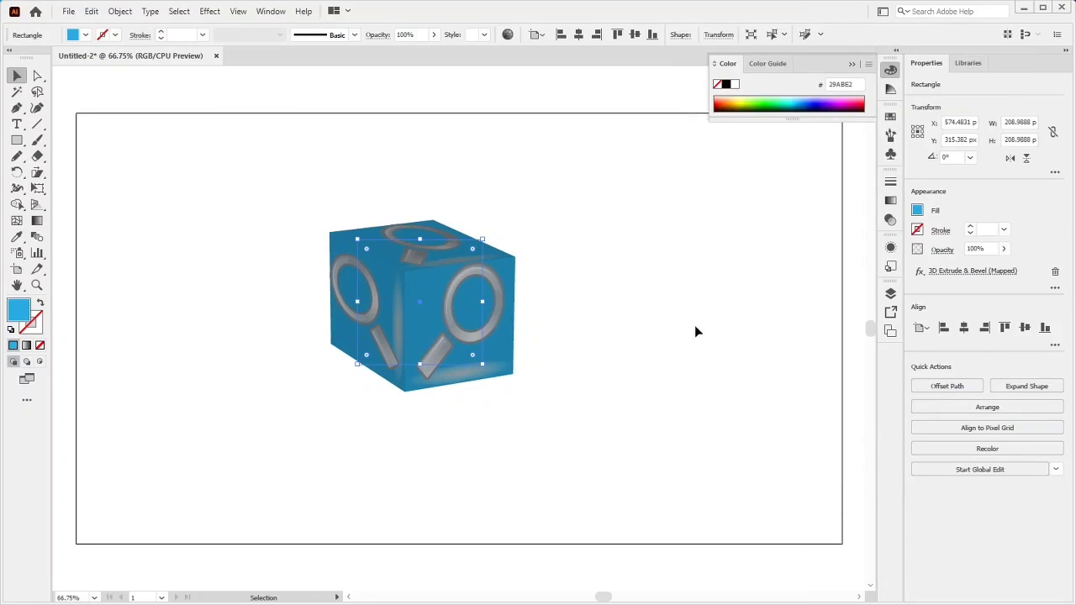
pyautogui.click(766, 100)
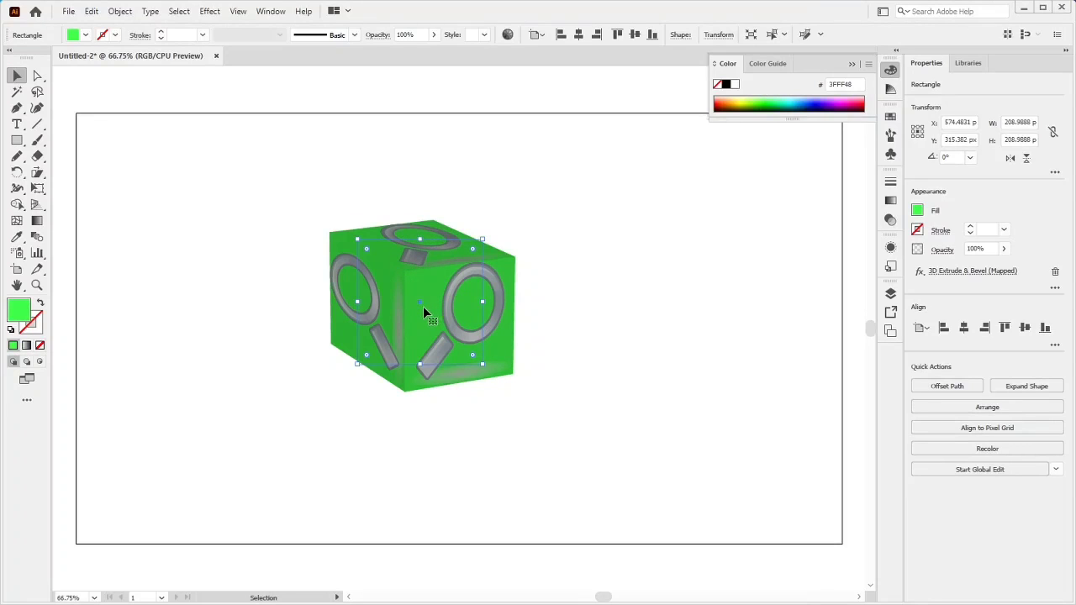
pyautogui.click(219, 16)
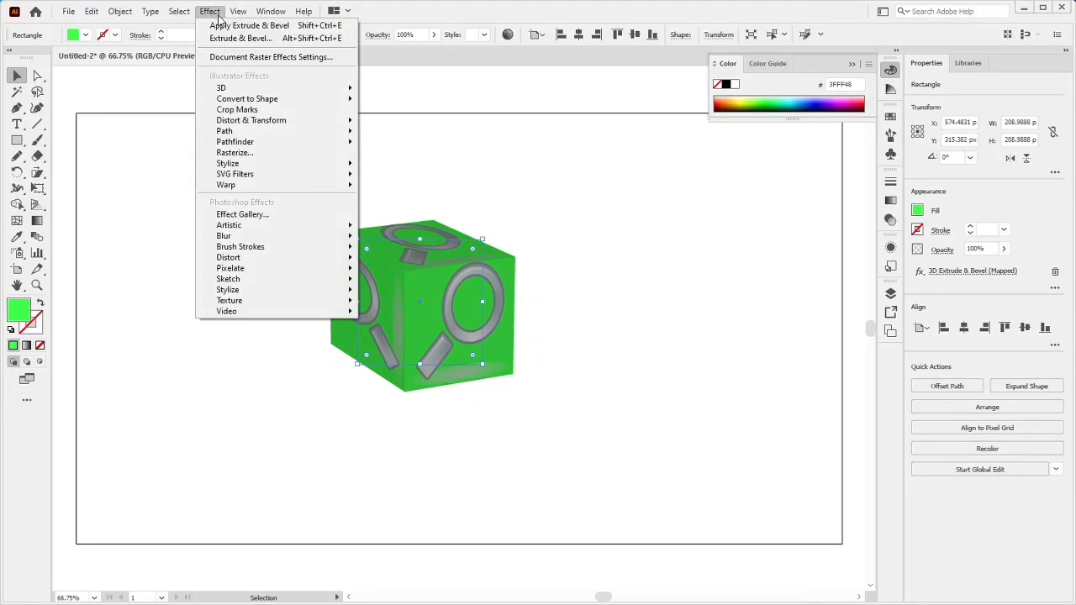
pyautogui.moveTo(262, 88)
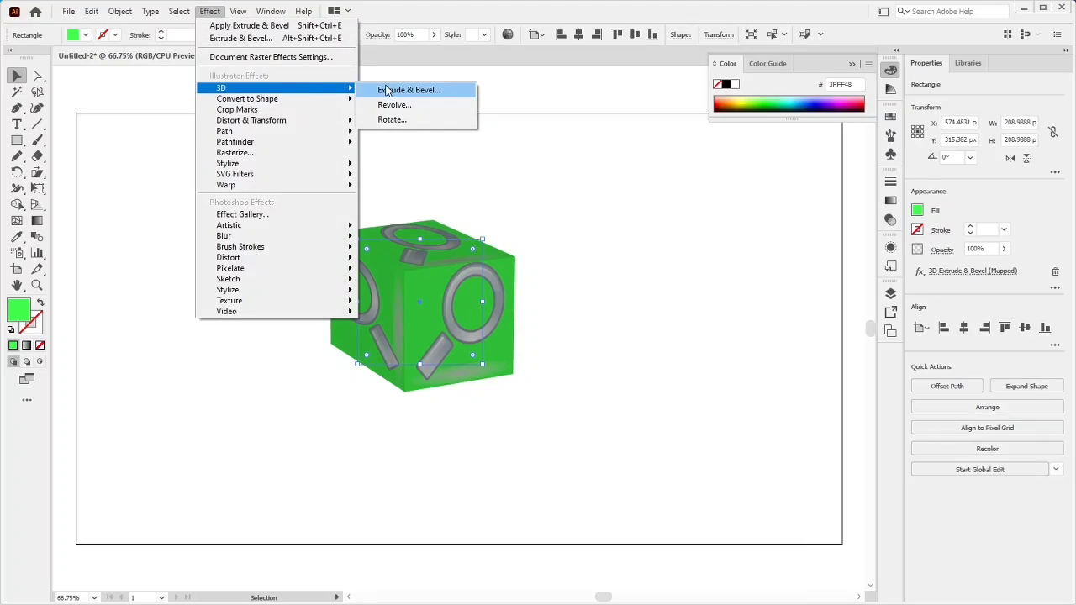
pyautogui.click(387, 89)
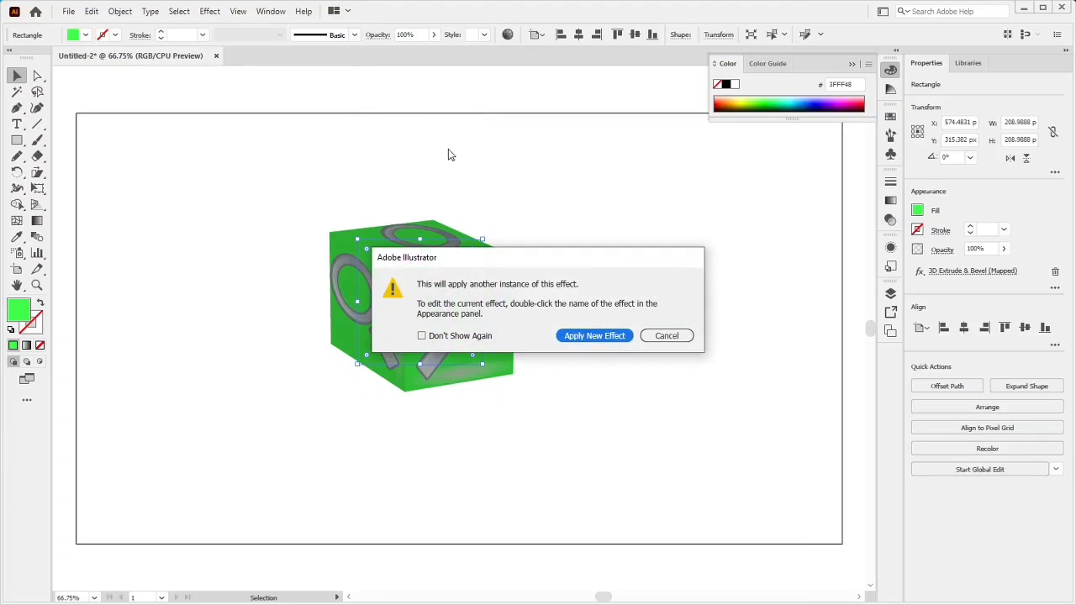
pyautogui.moveTo(561, 260); pyautogui.dragTo(683, 155)
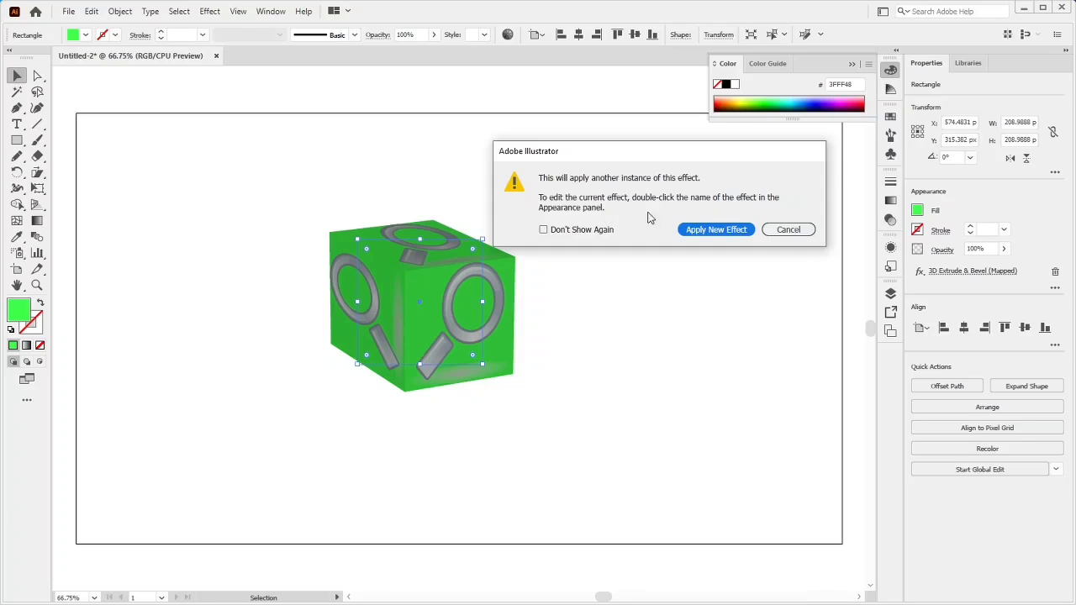
pyautogui.click(788, 230)
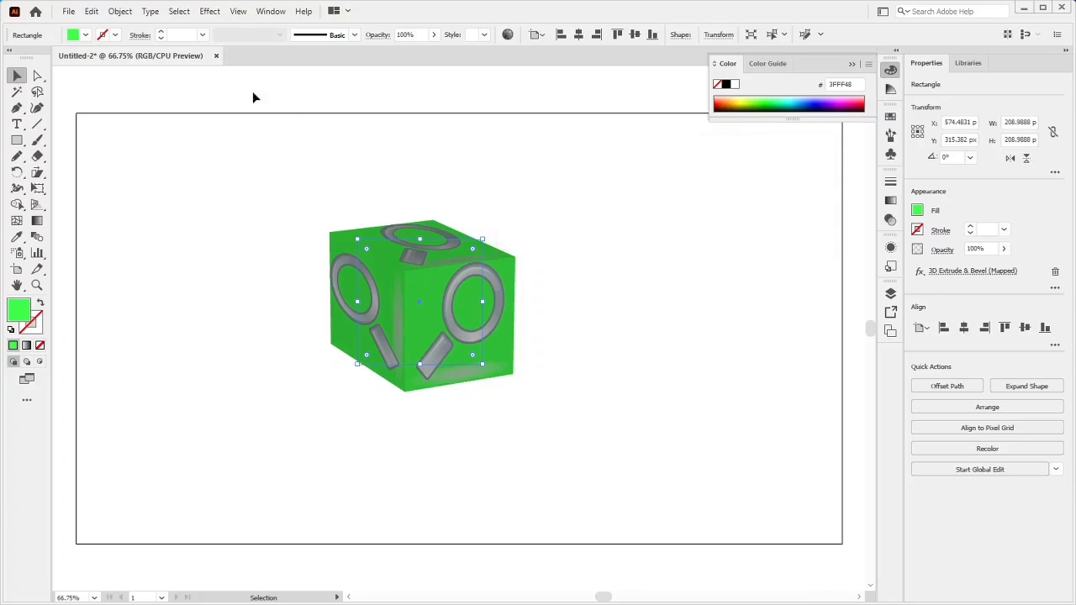
pyautogui.click(211, 11)
pyautogui.moveTo(269, 89)
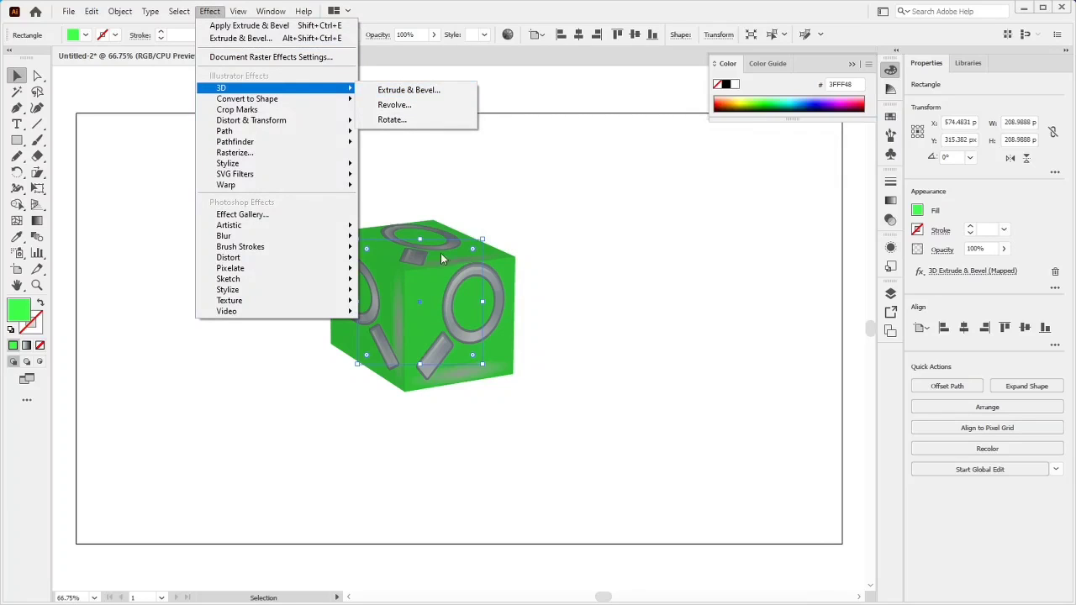
pyautogui.click(555, 243)
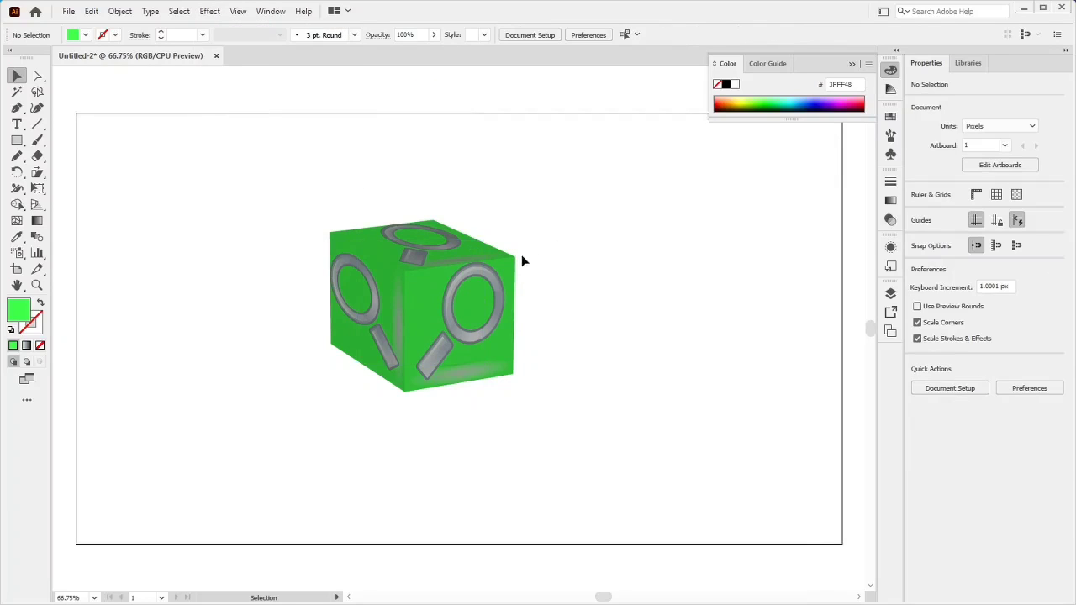
# Step: Select the block, show its appearance attributes and reopen the existing 3D Extrude & Bevel (Mapped) effect for editing
pyautogui.click(478, 282)
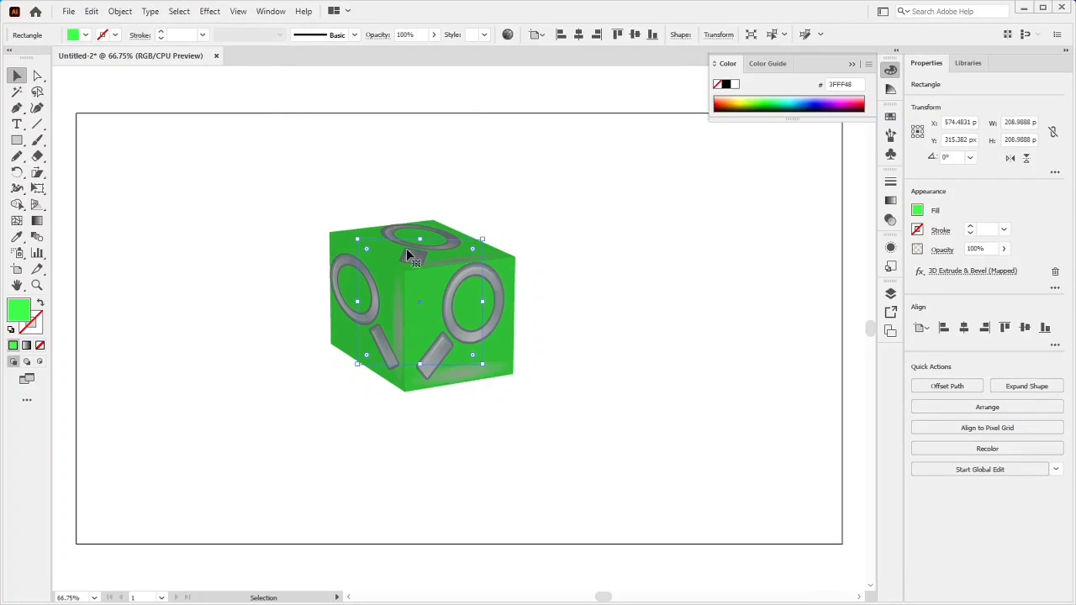
pyautogui.click(269, 11)
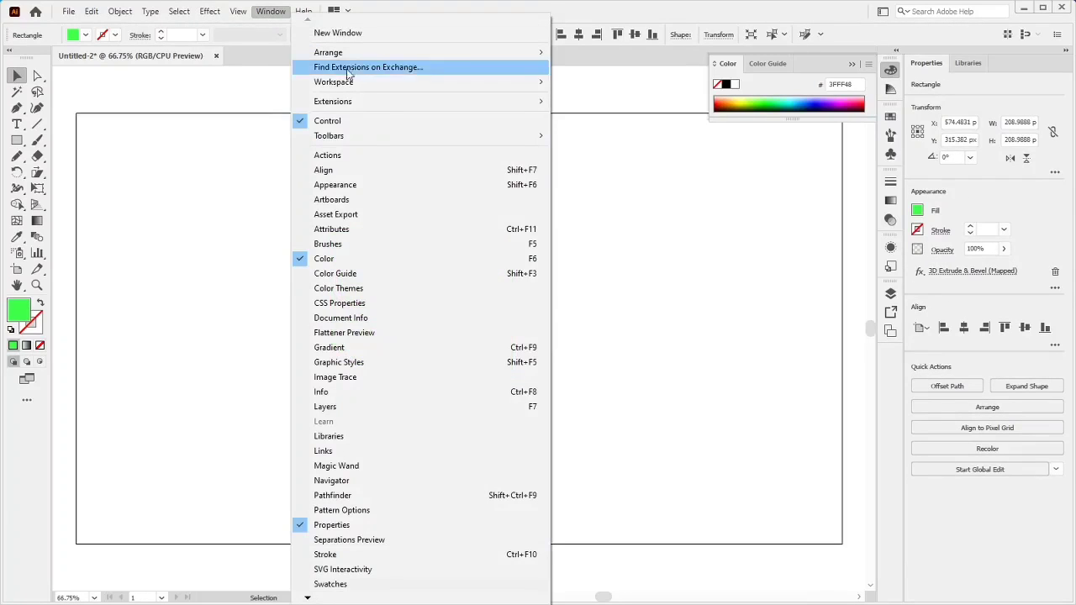
pyautogui.click(353, 187)
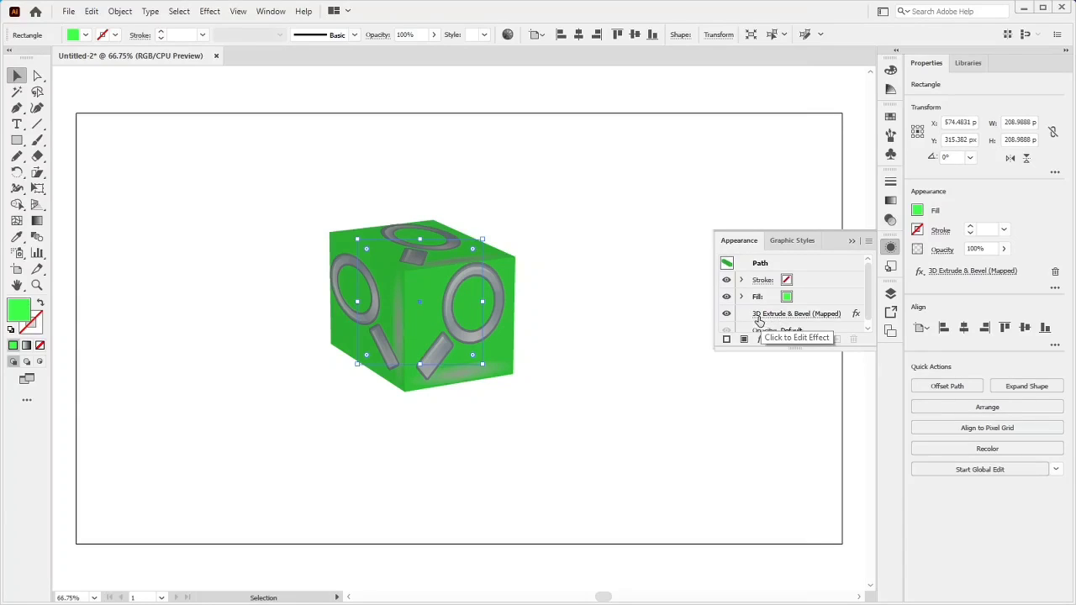
pyautogui.scroll(-1, 781, 317)
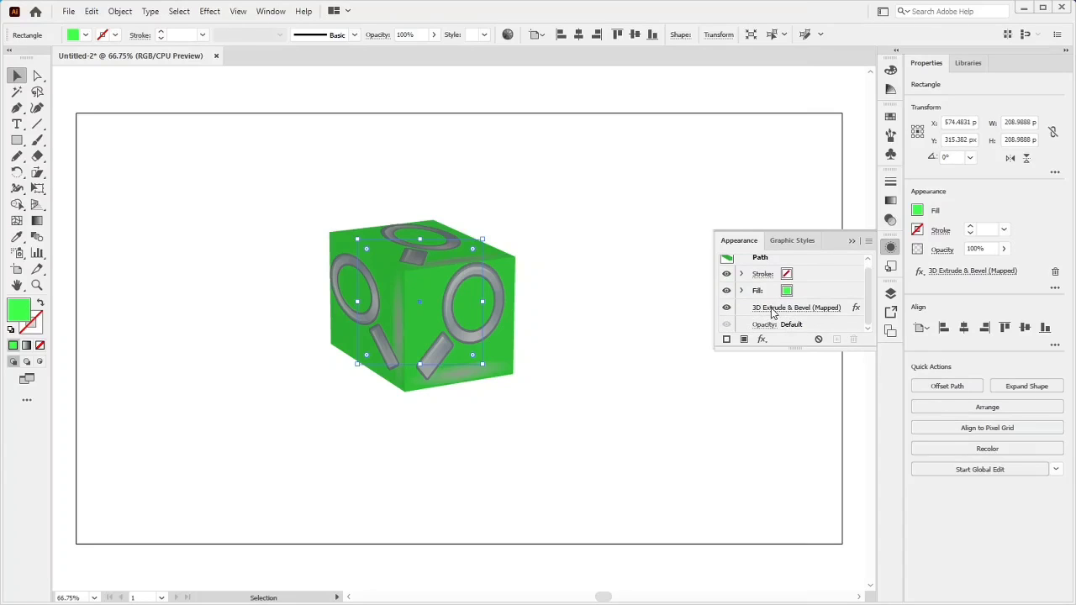
pyautogui.click(772, 309)
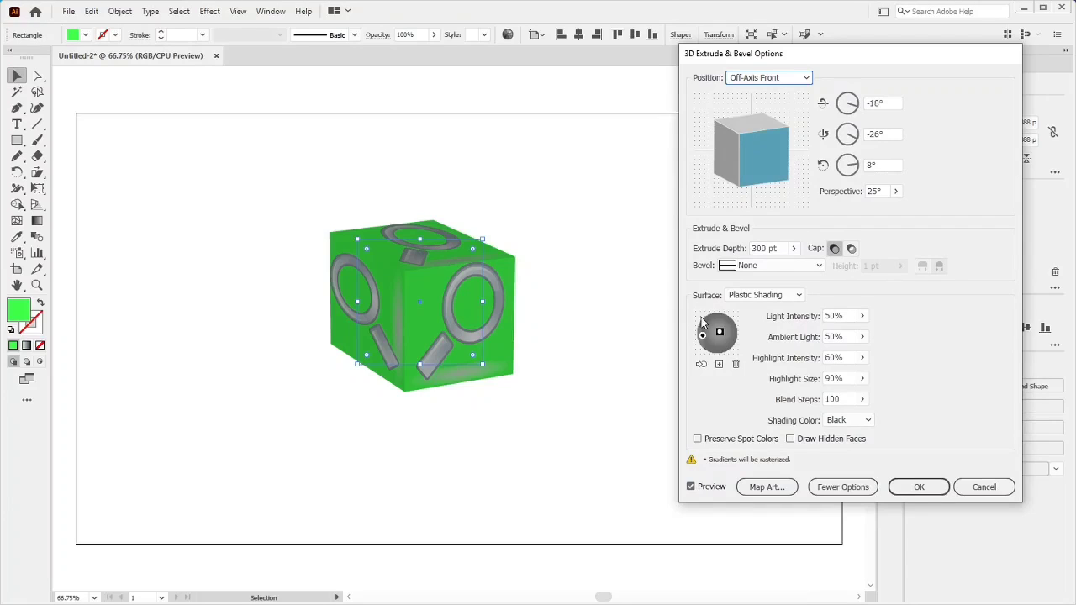
# Step: Clear the mapped symbol from surface 6, the block's top face, apply the effect, and move the block to about X 630 px, Y 302 px
pyautogui.click(758, 487)
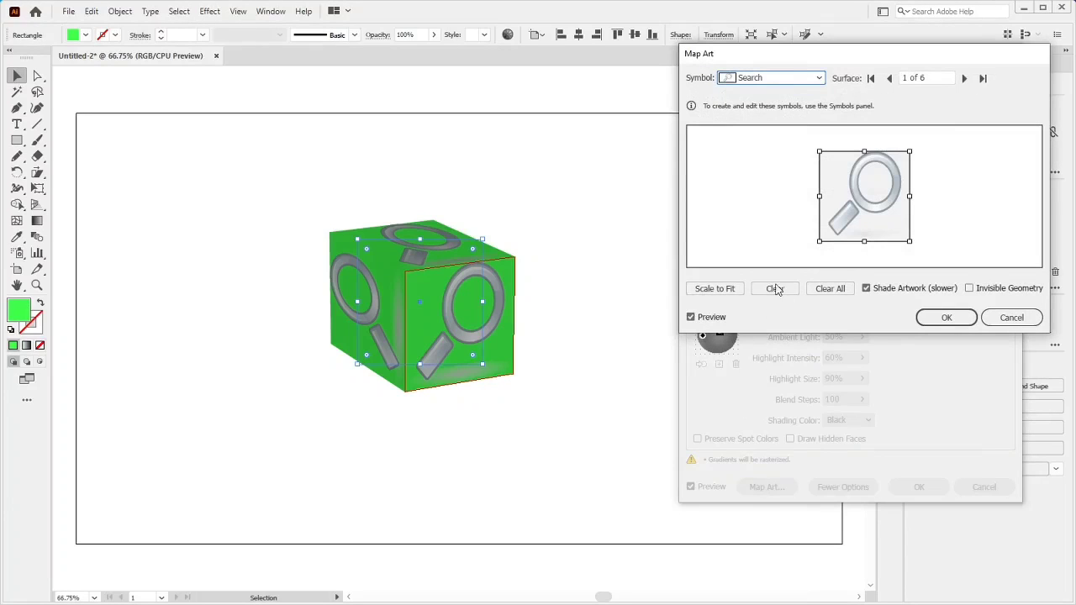
pyautogui.click(889, 78)
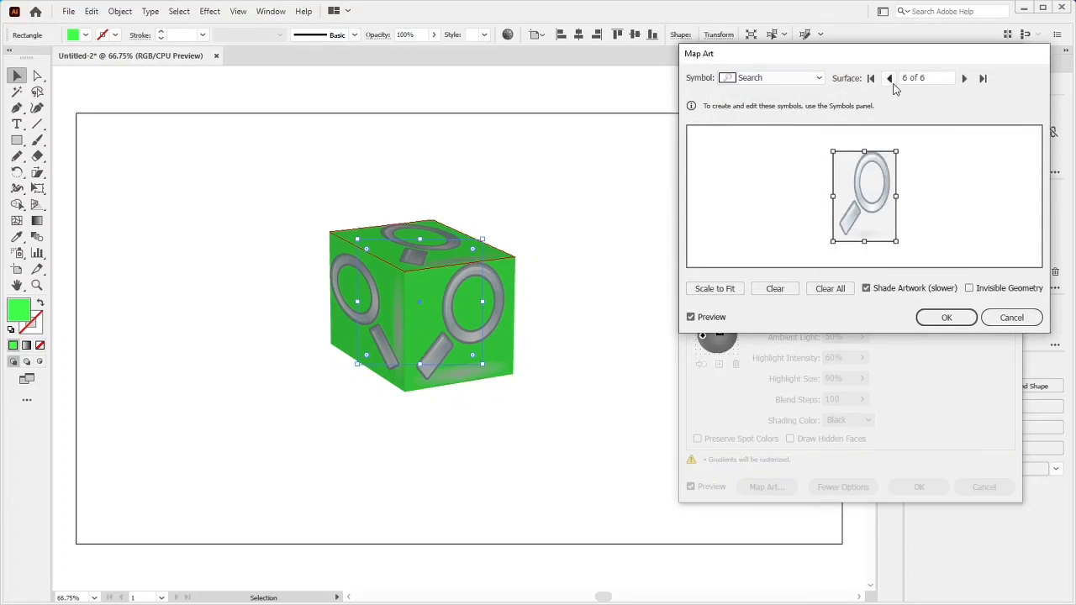
pyautogui.click(771, 291)
pyautogui.click(941, 320)
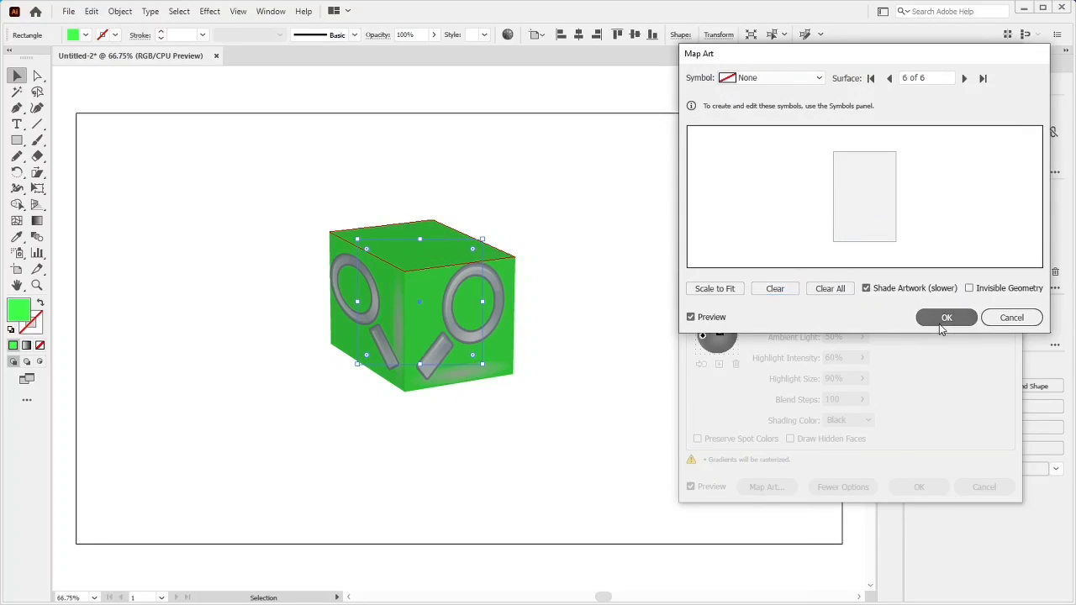
pyautogui.click(919, 487)
pyautogui.click(608, 395)
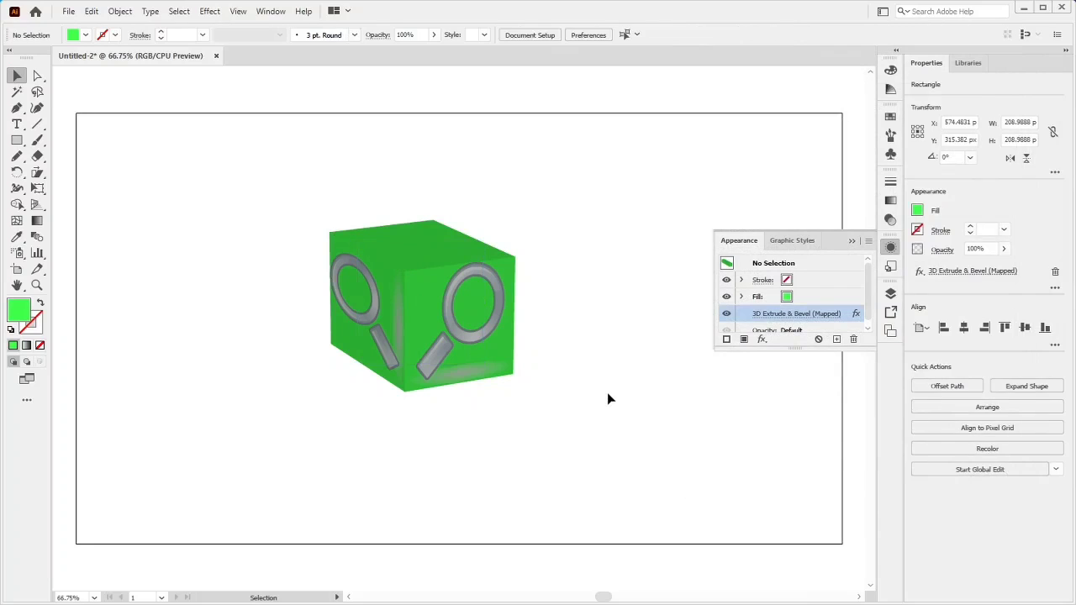
pyautogui.moveTo(476, 317); pyautogui.dragTo(507, 310)
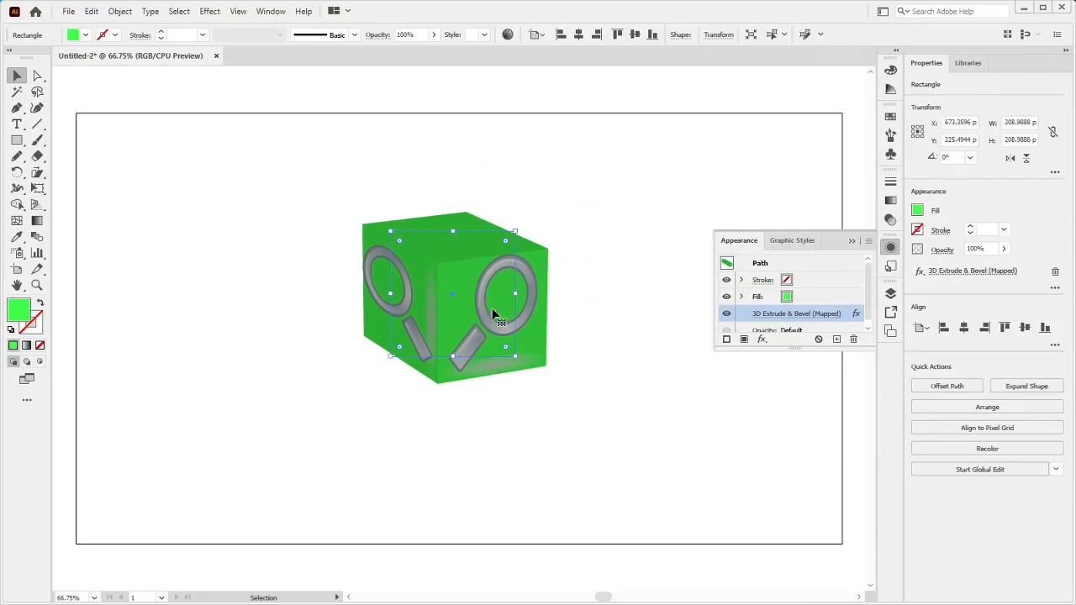
pyautogui.click(211, 11)
pyautogui.moveTo(258, 91)
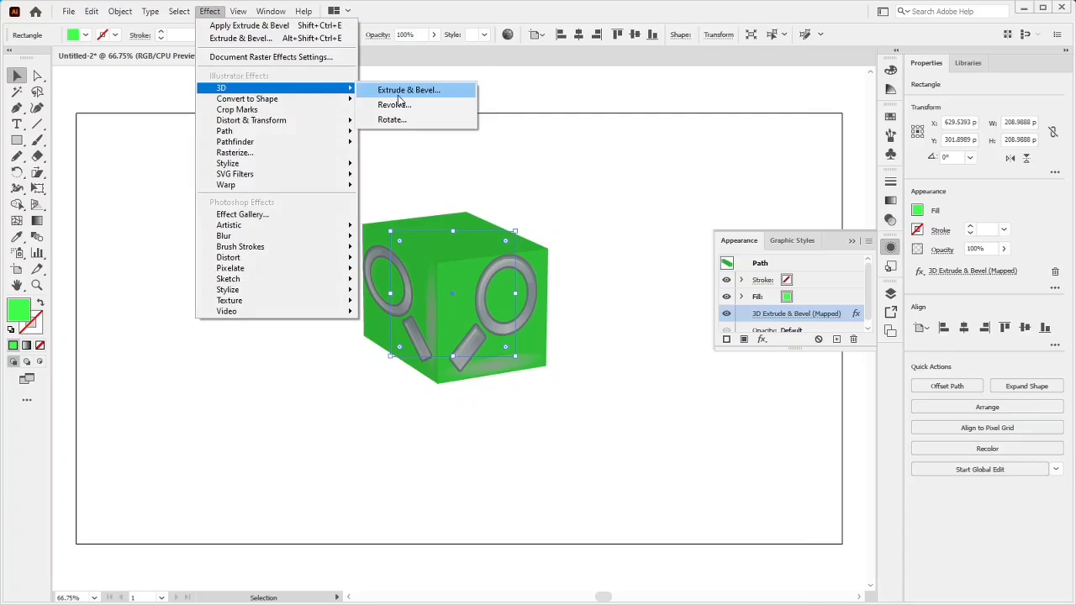
pyautogui.click(398, 94)
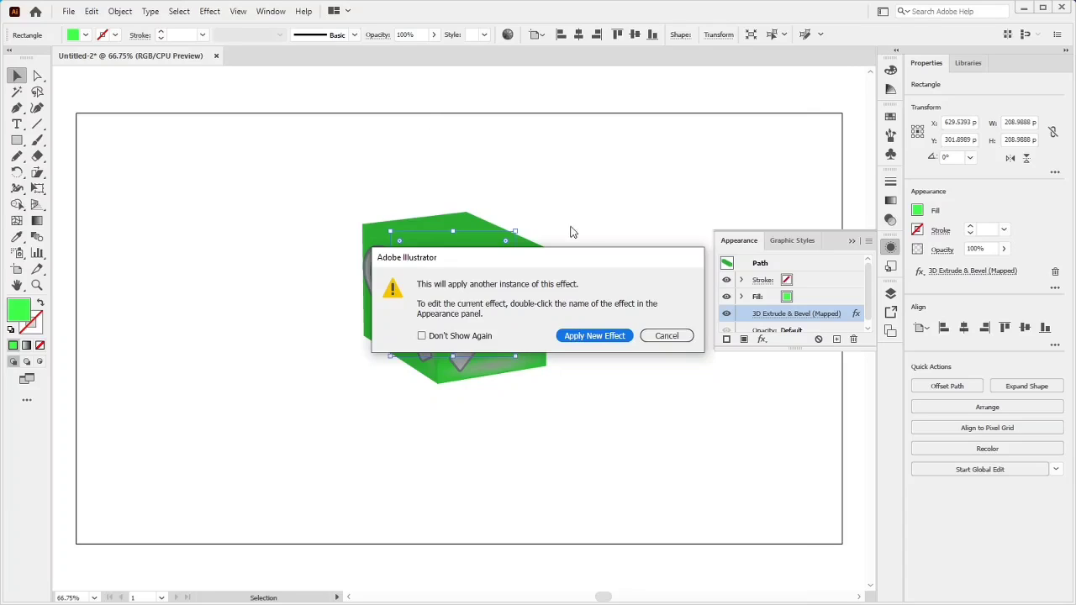
pyautogui.click(666, 336)
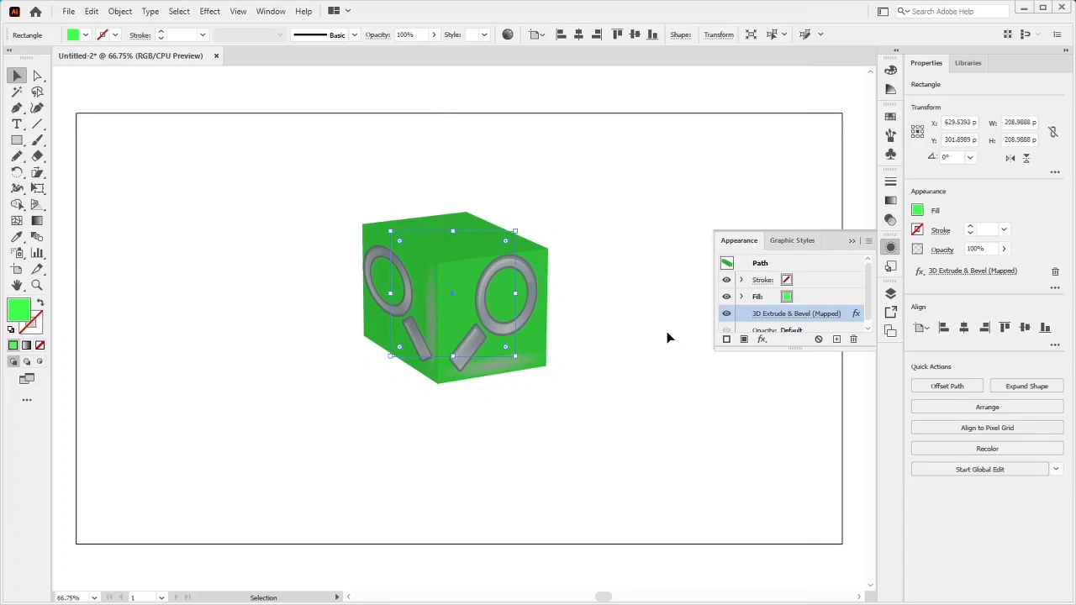
pyautogui.click(214, 17)
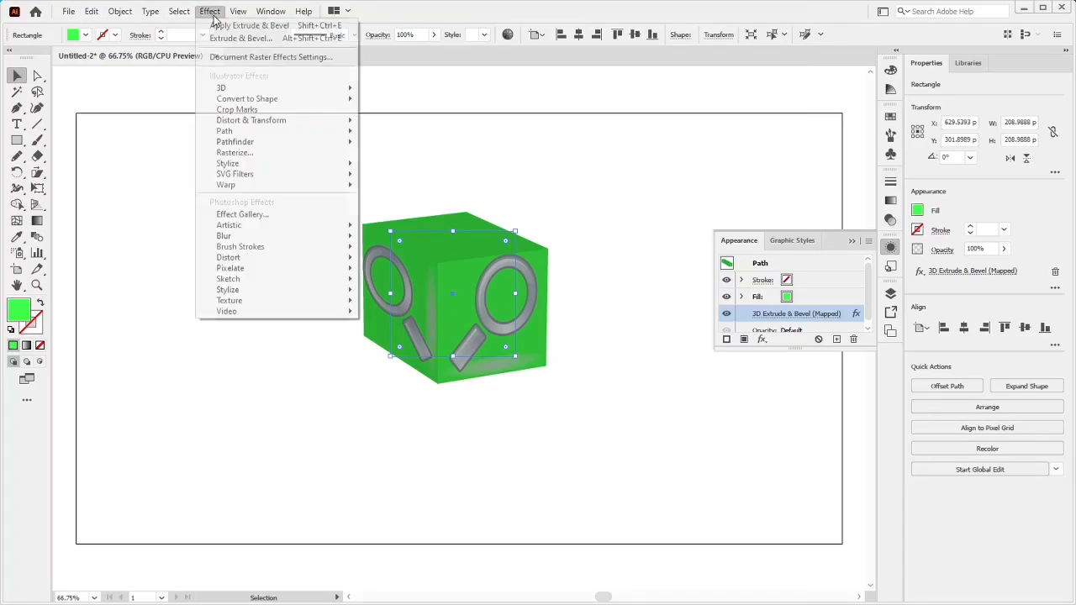
pyautogui.moveTo(302, 87)
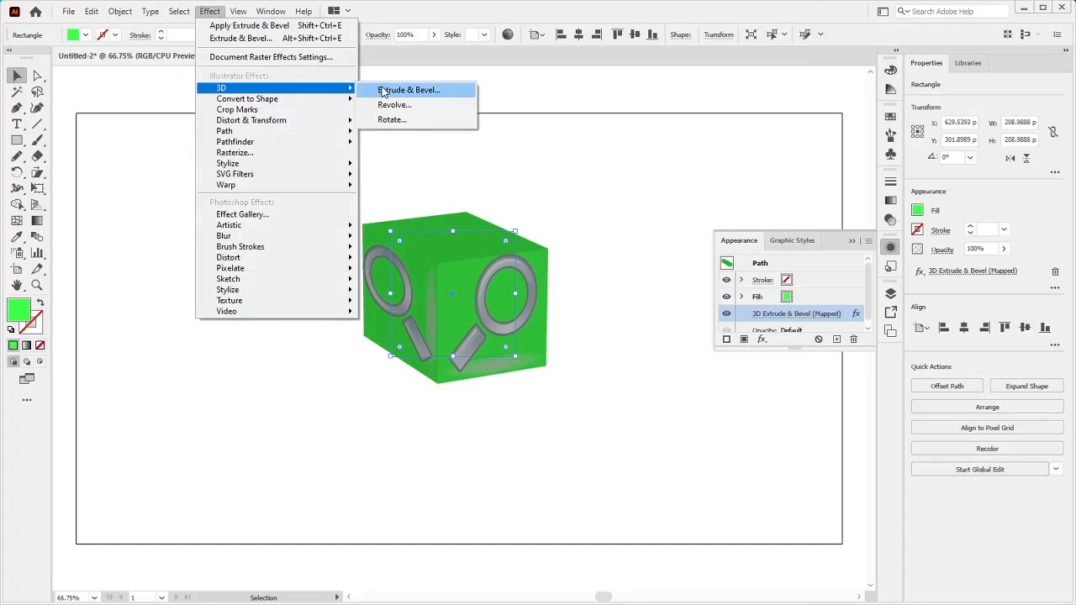